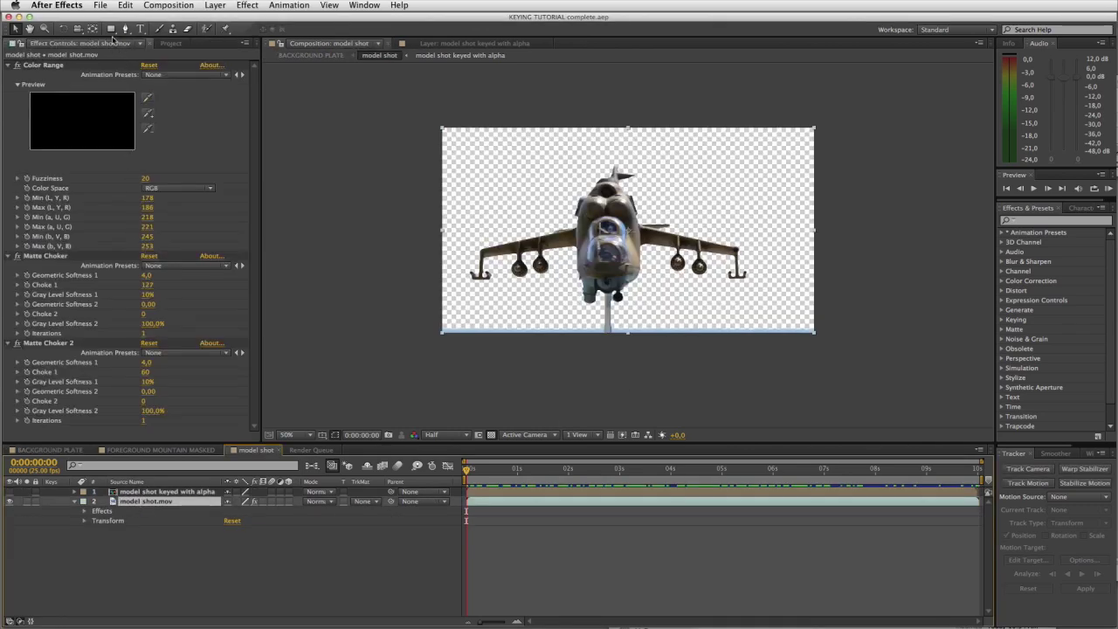
Draw a rectangular Mask 1 across the comp's bottom edge and set its mode to Subtract
click(110, 29)
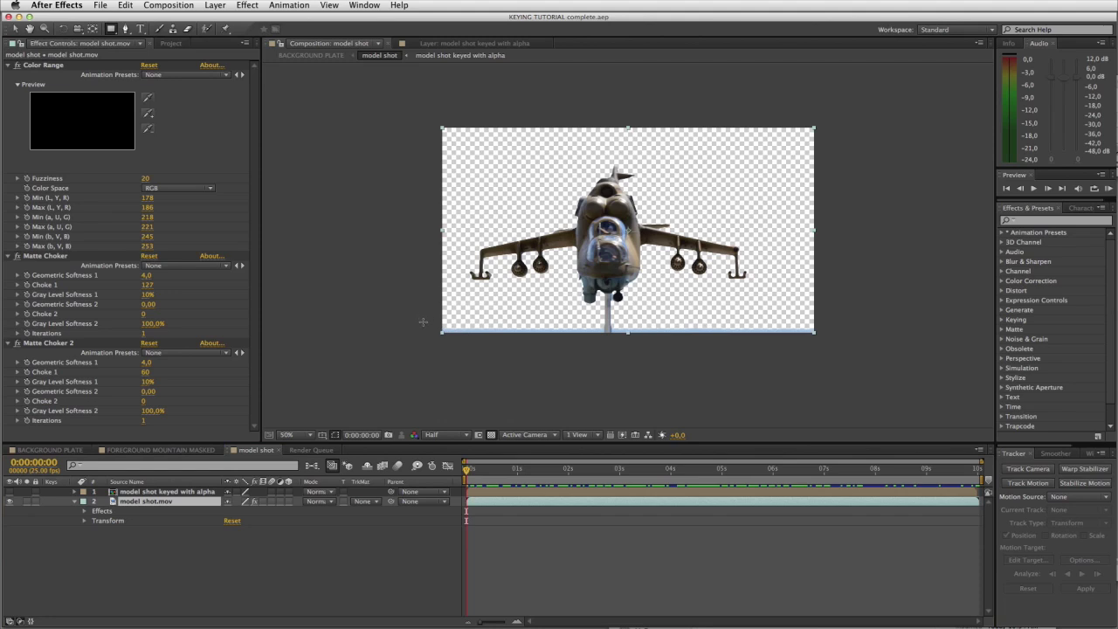
drag(423, 323, 828, 360)
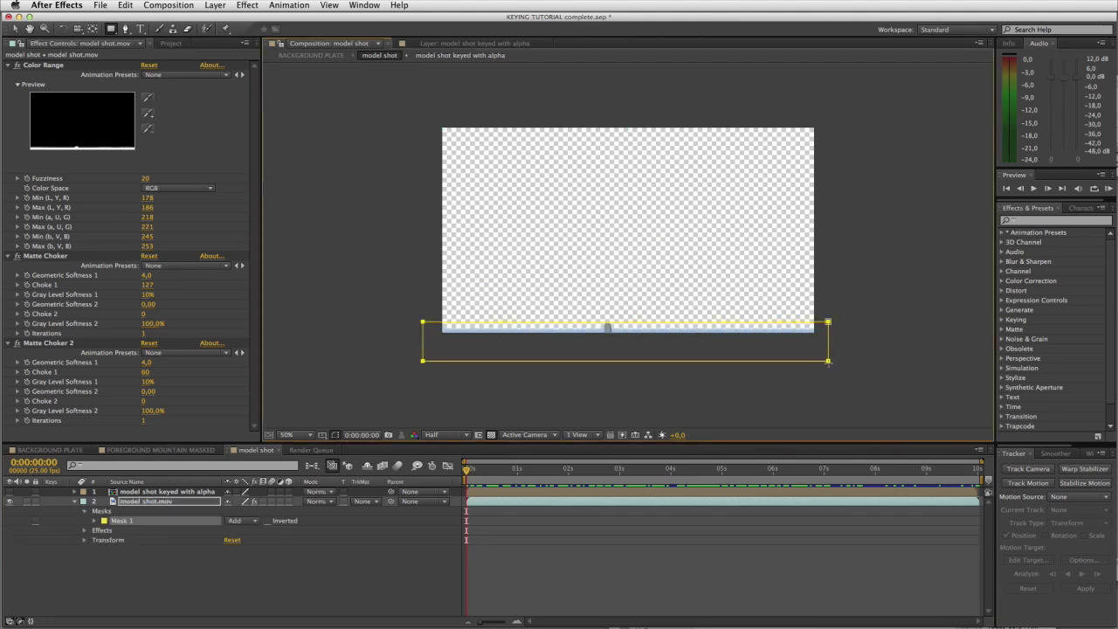
click(250, 523)
click(249, 558)
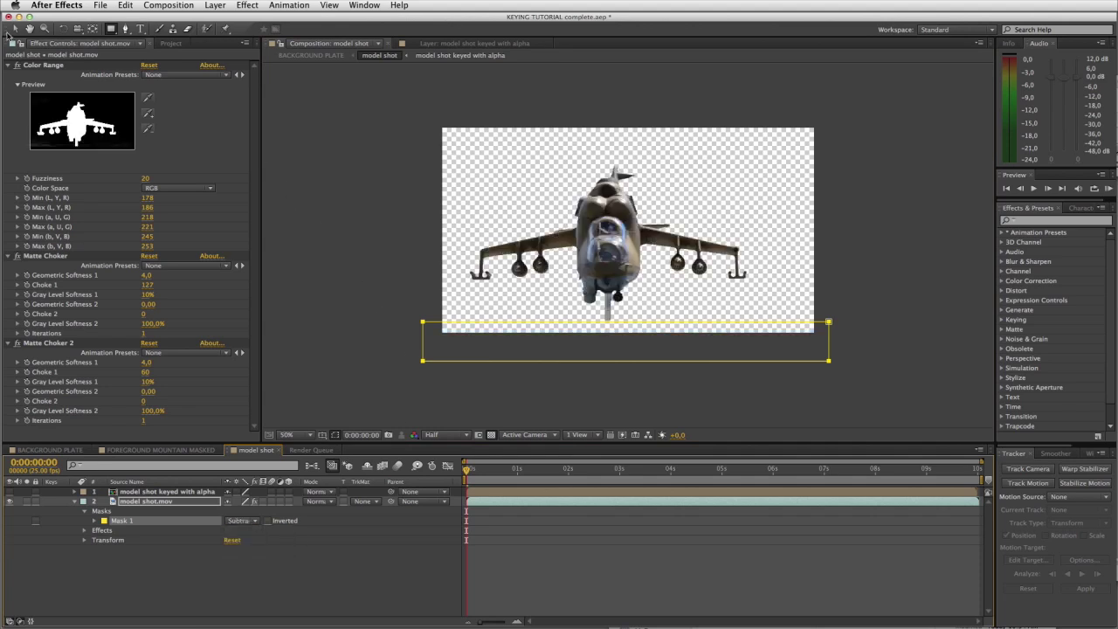
click(15, 29)
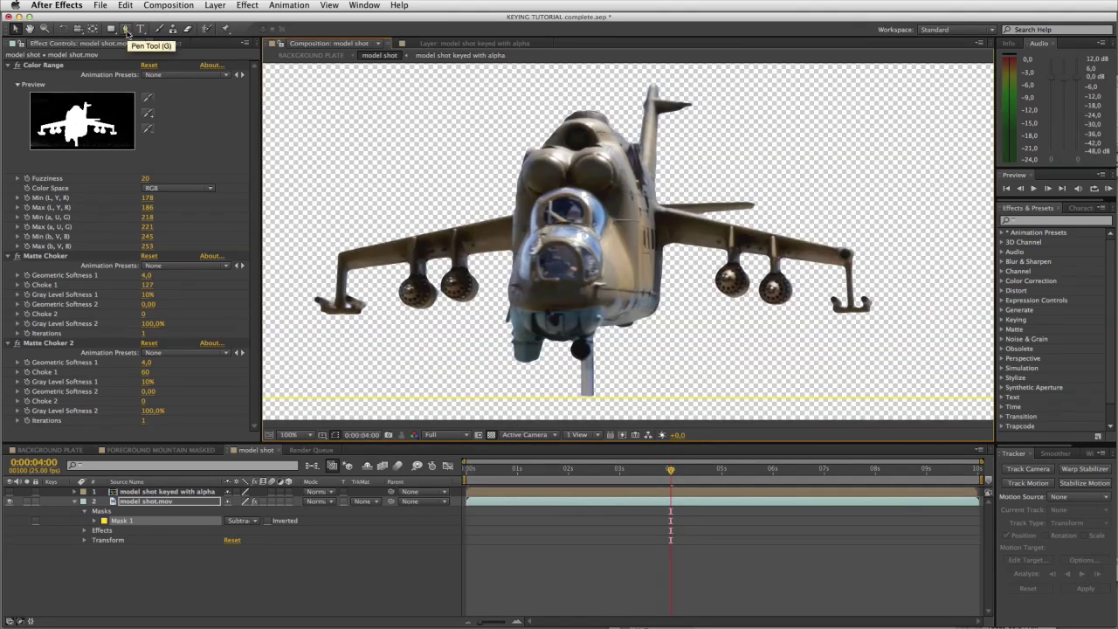
Trace a closed pen-tool Mask 2 around the support pole
click(126, 29)
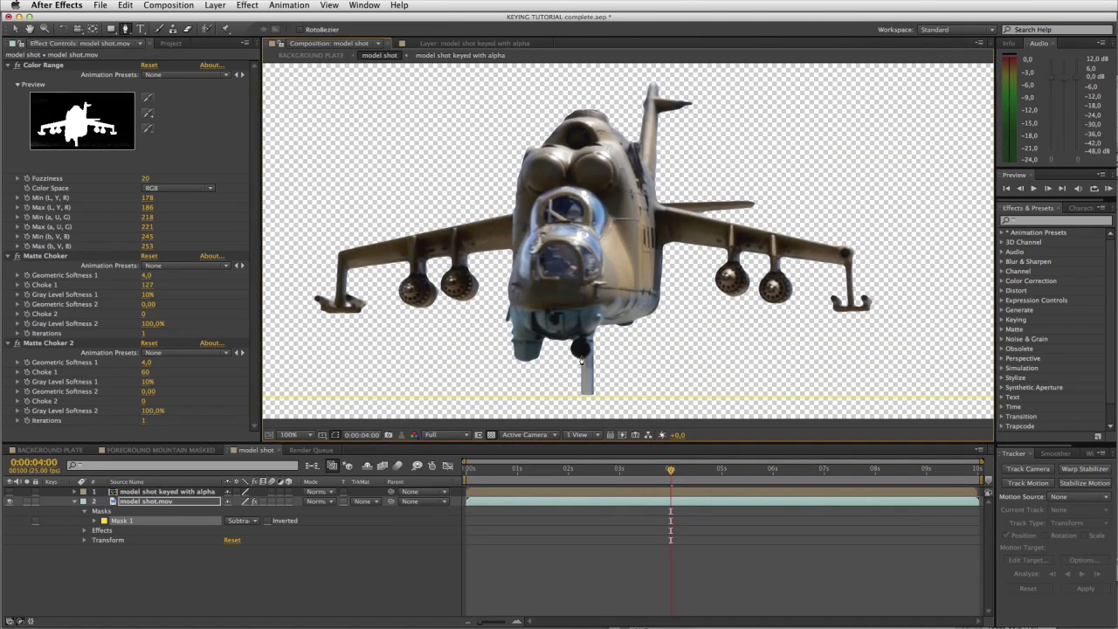
click(576, 358)
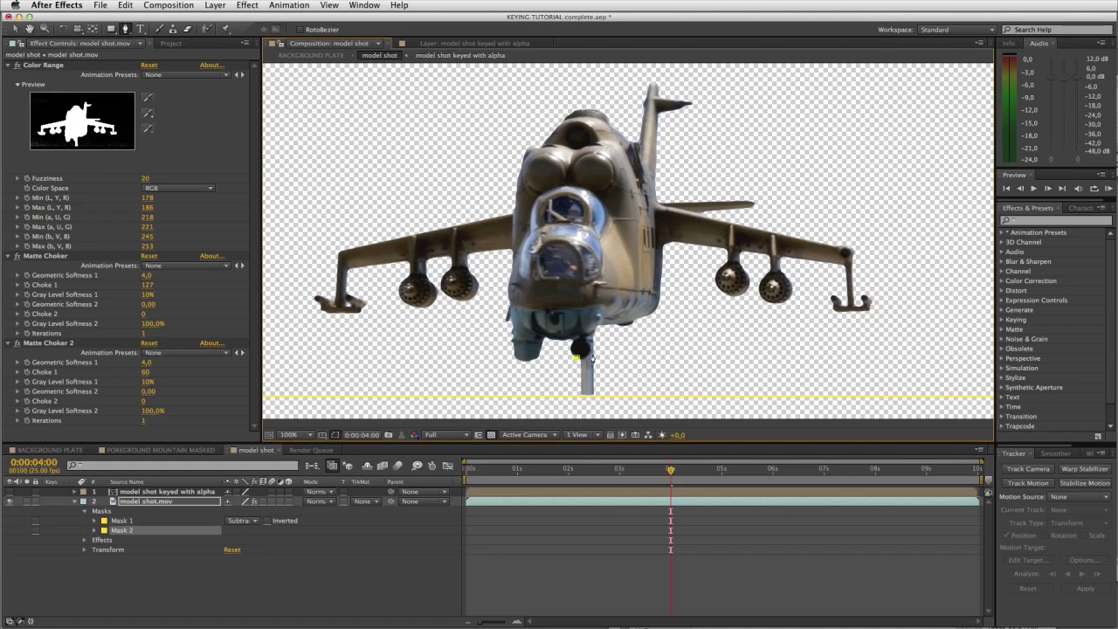
click(585, 328)
click(624, 363)
click(576, 361)
Keyframe Mask 2's path to follow the pole over frames, then set Mask 2 to Subtract
click(94, 531)
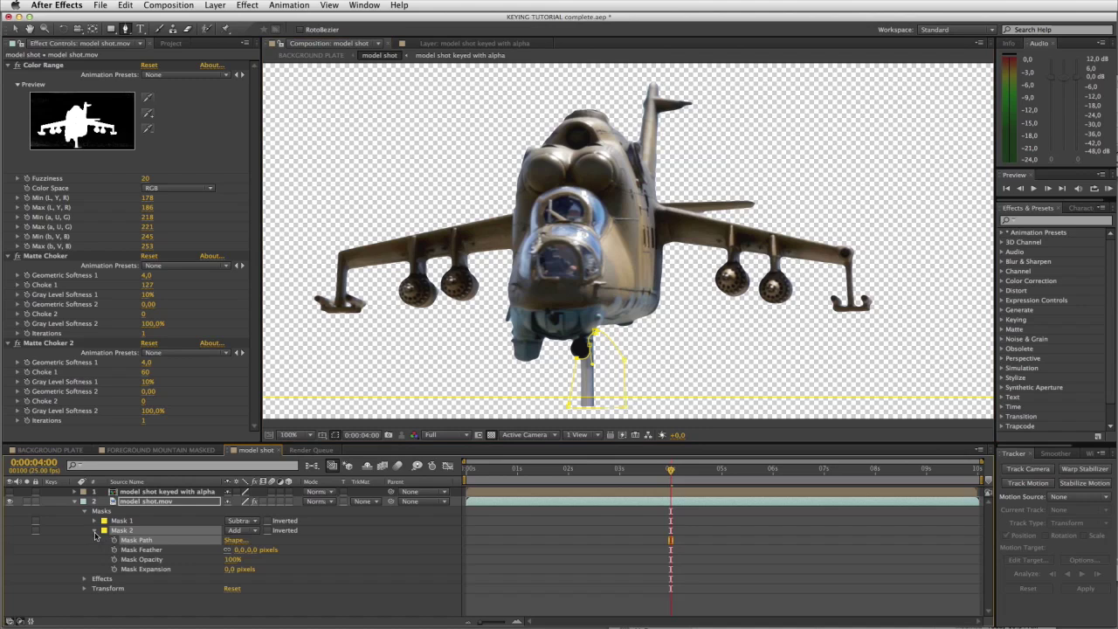
click(117, 541)
key(Page_Down)
key(Page_Down)
key(Page_Down)
key(Page_Down)
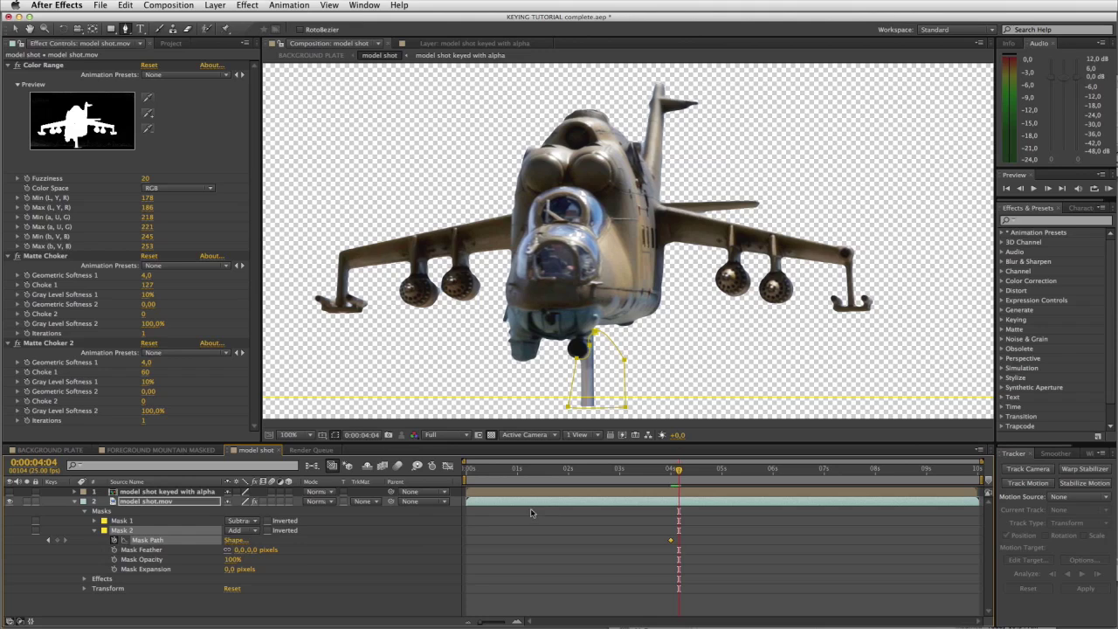
scroll(594, 399, up, 1)
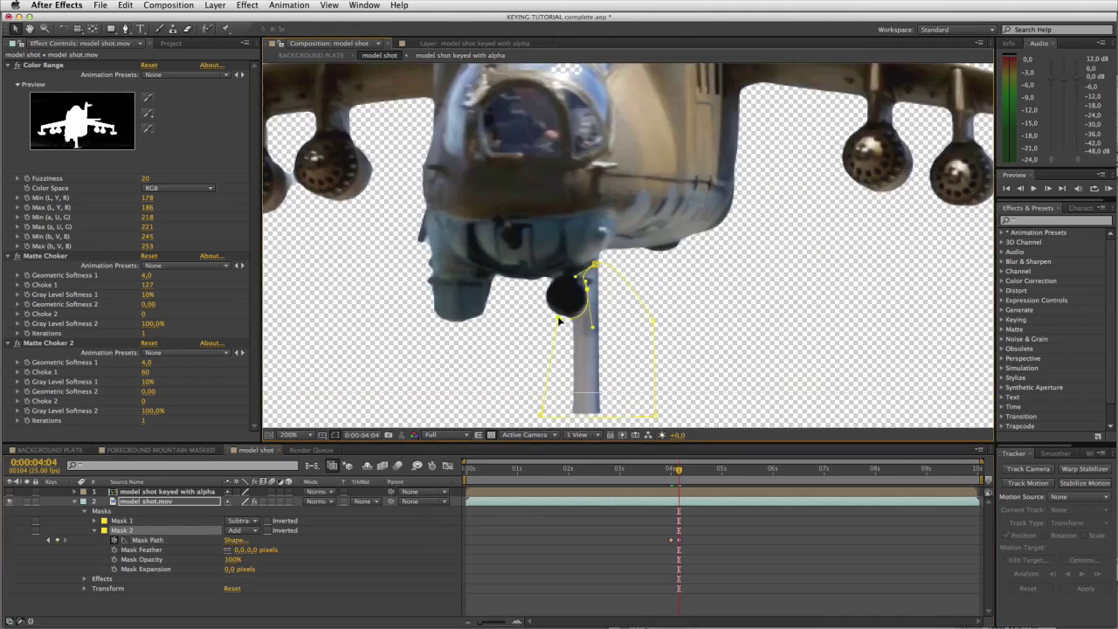
drag(559, 320, 555, 316)
key(Page_Down)
key(Page_Down)
key(Page_Down)
key(Page_Down)
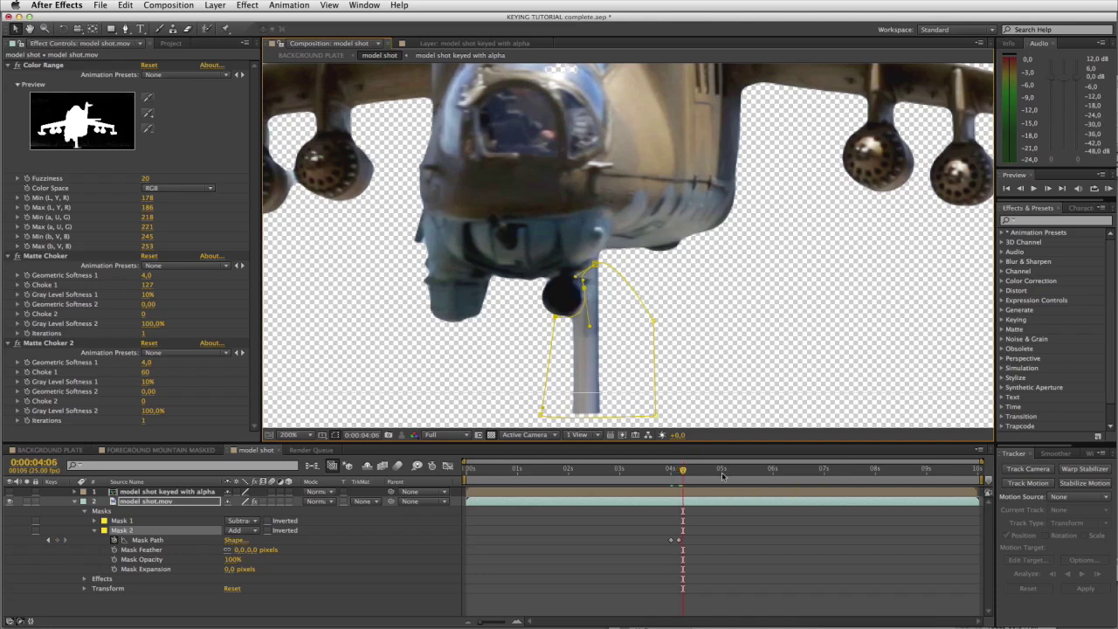
key(Page_Down)
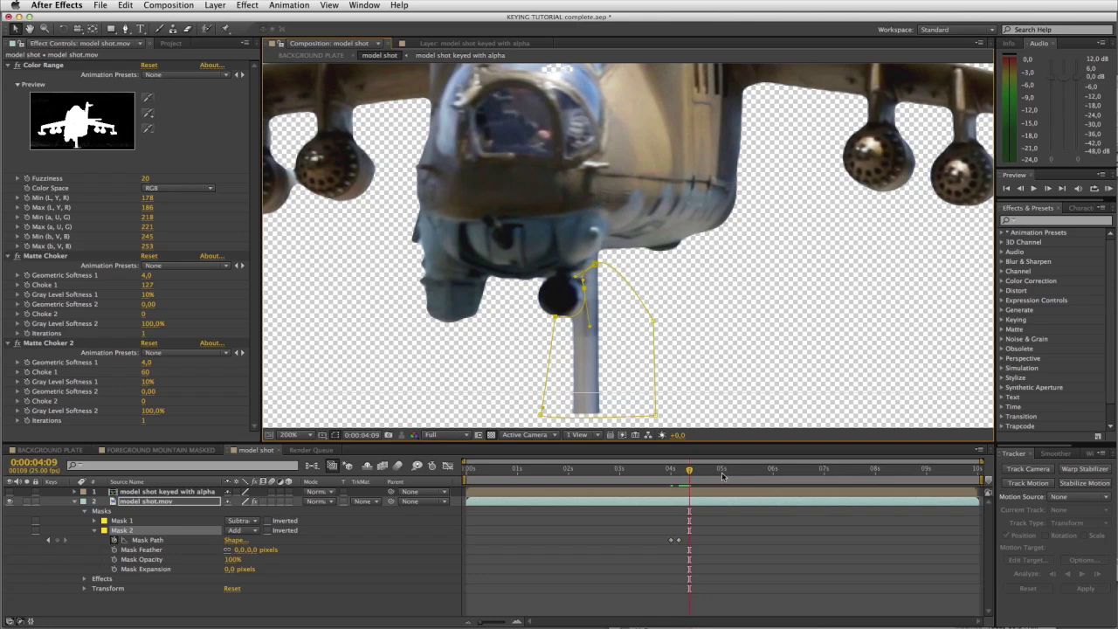
double_click(601, 266)
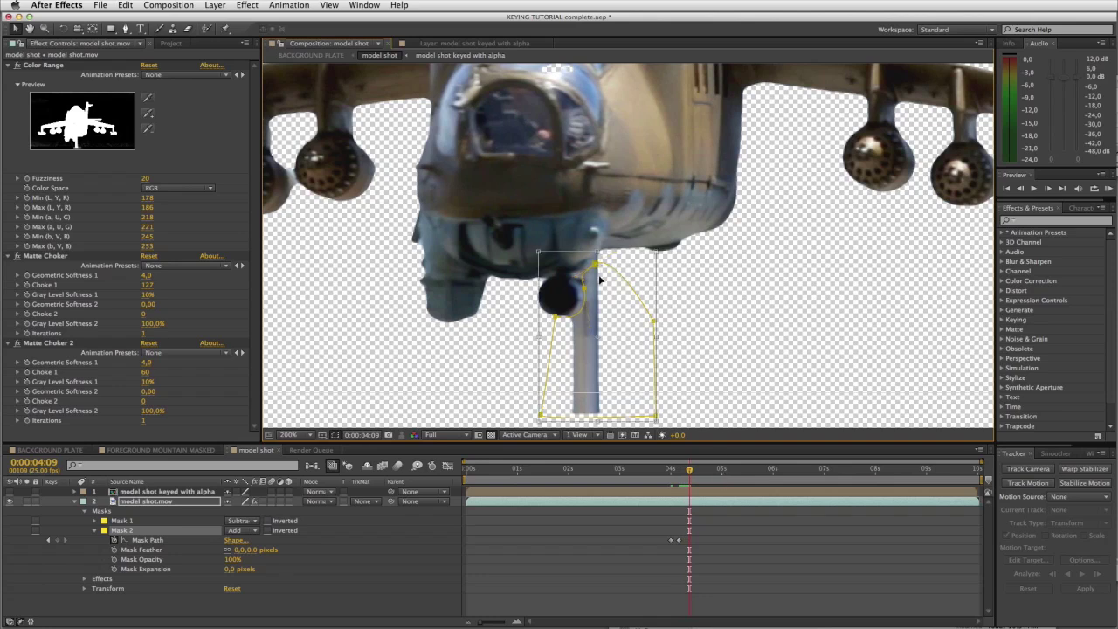
key(Left)
key(Left)
key(Left)
key(Left)
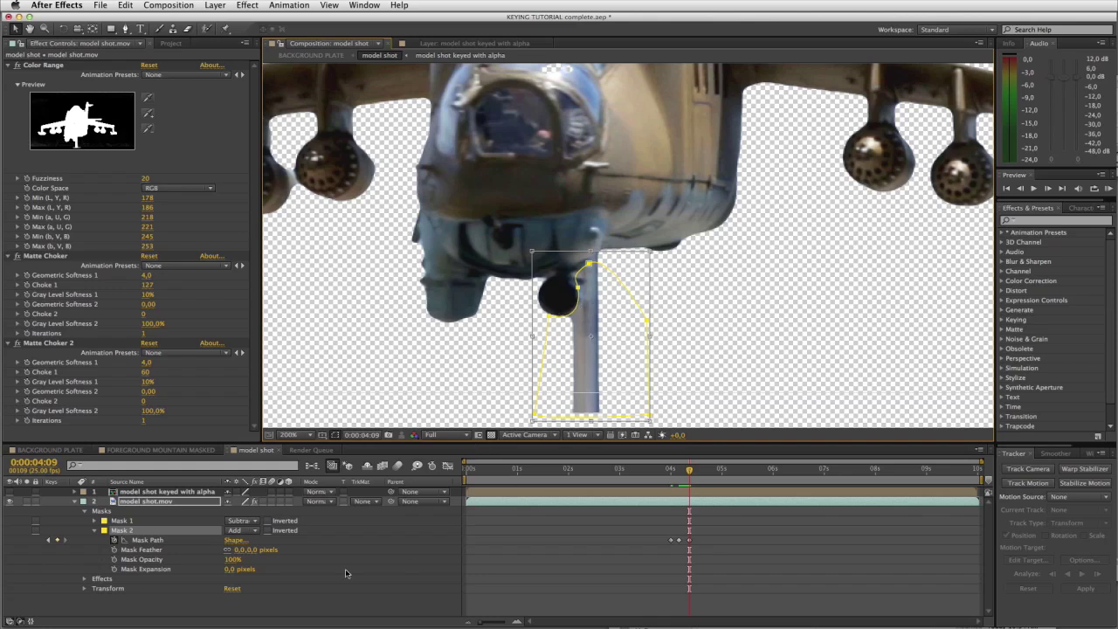
click(252, 531)
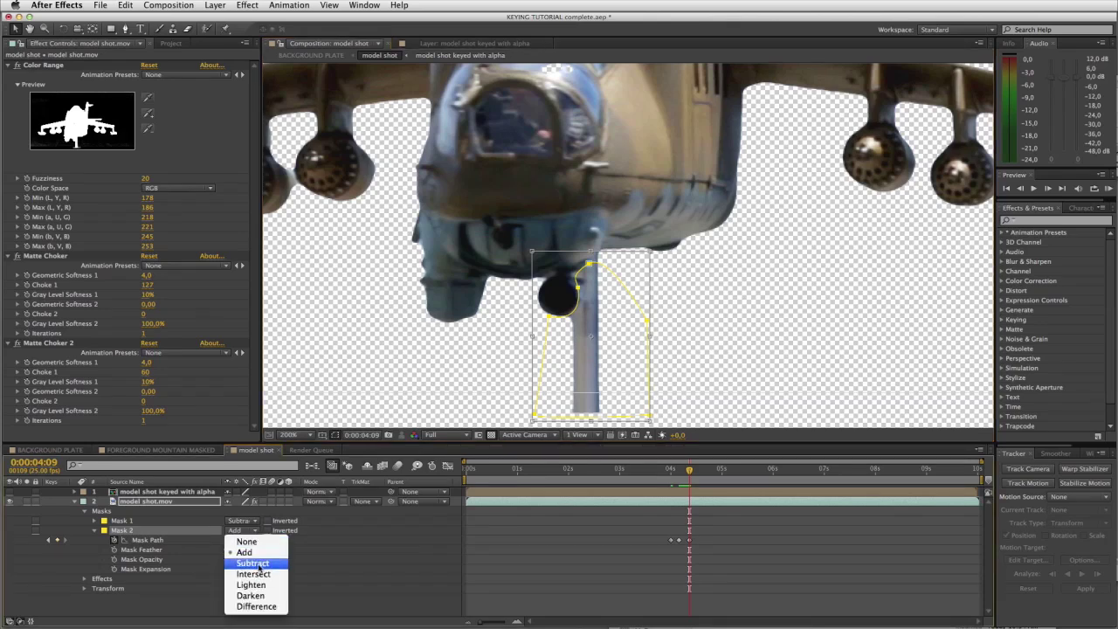
click(252, 563)
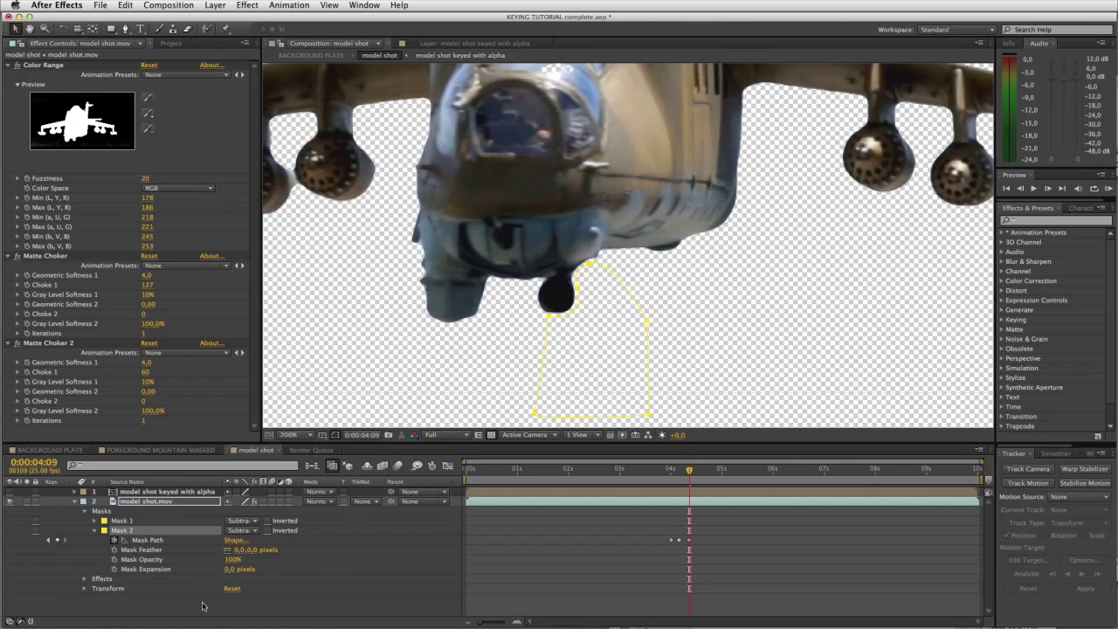
Check the masked helicopter at 100% zoom by scrubbing and toggling the model shot layer
click(547, 378)
key(comma)
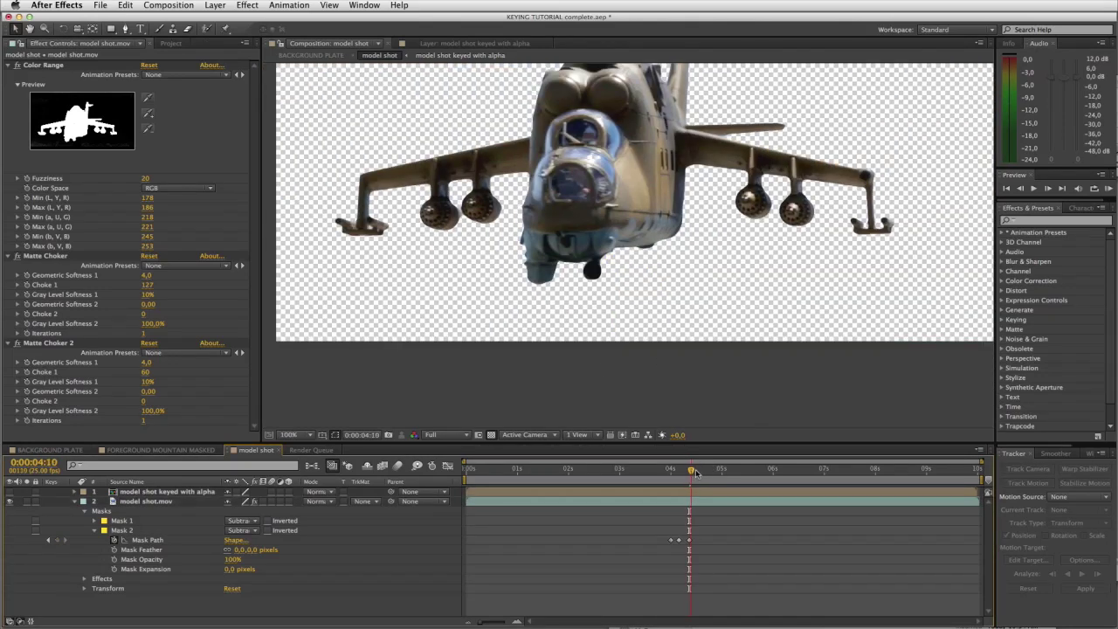
drag(689, 472, 527, 493)
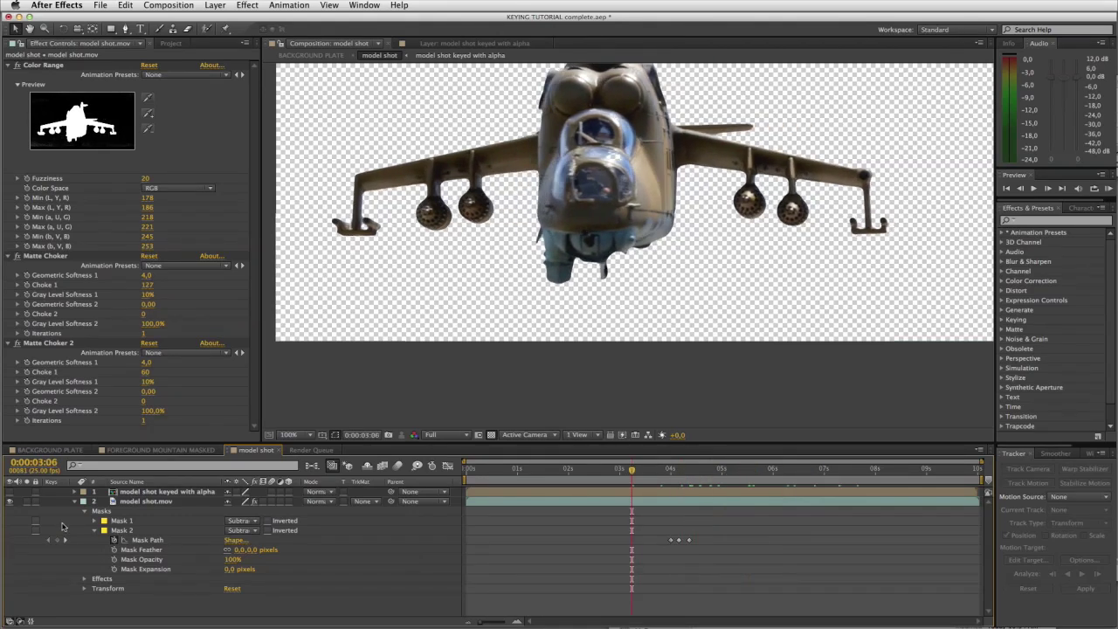
click(11, 493)
click(11, 494)
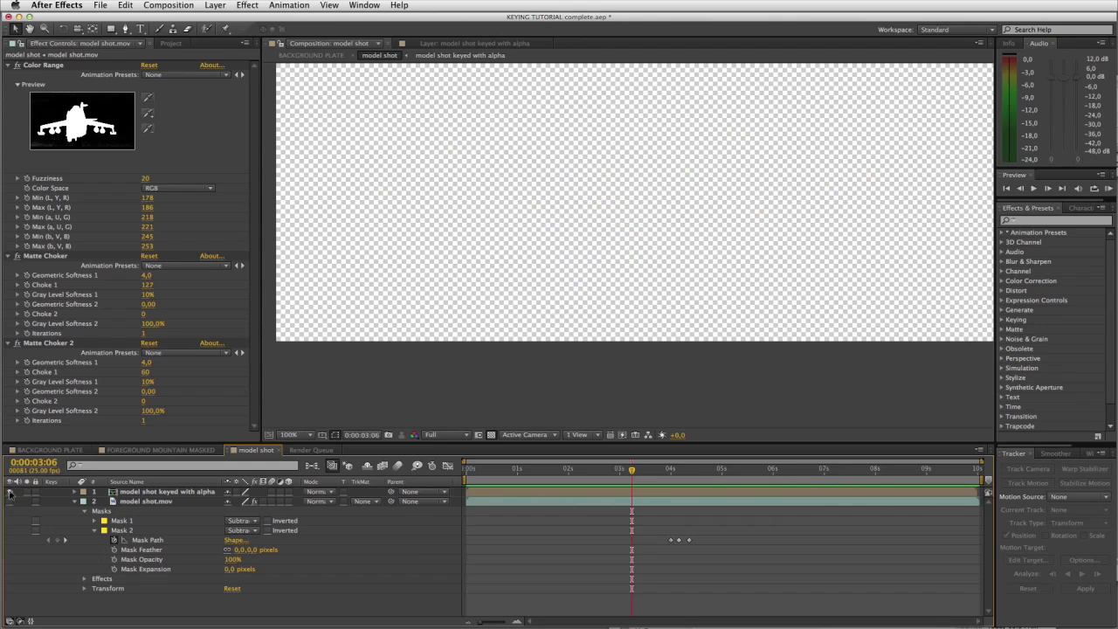
click(128, 491)
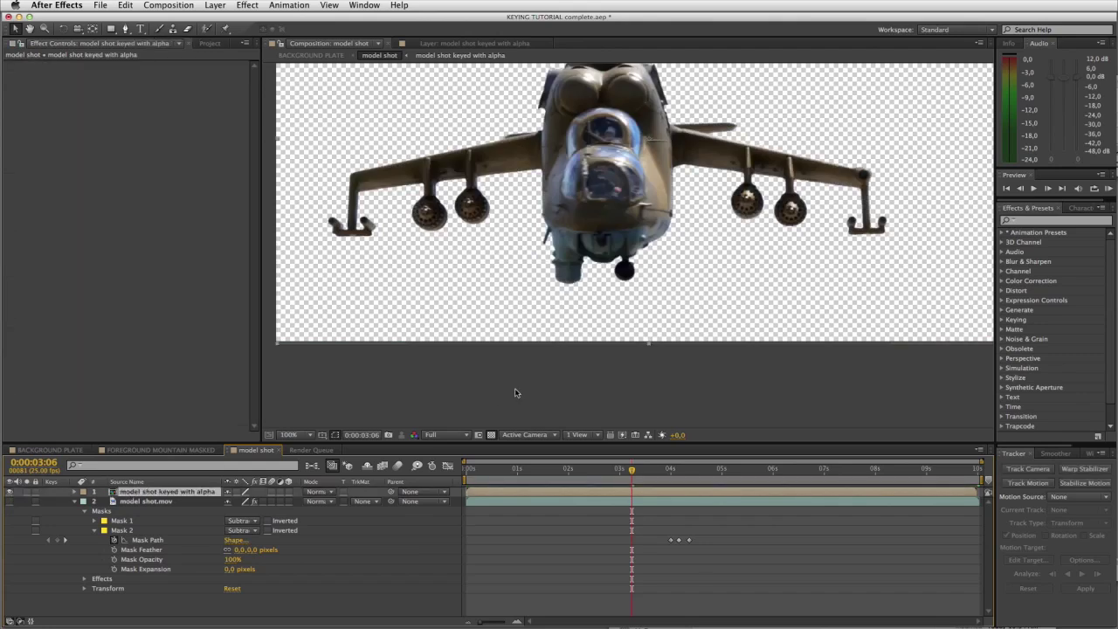
Set the preview resolution to Half and zoom the viewer to 50%
click(454, 435)
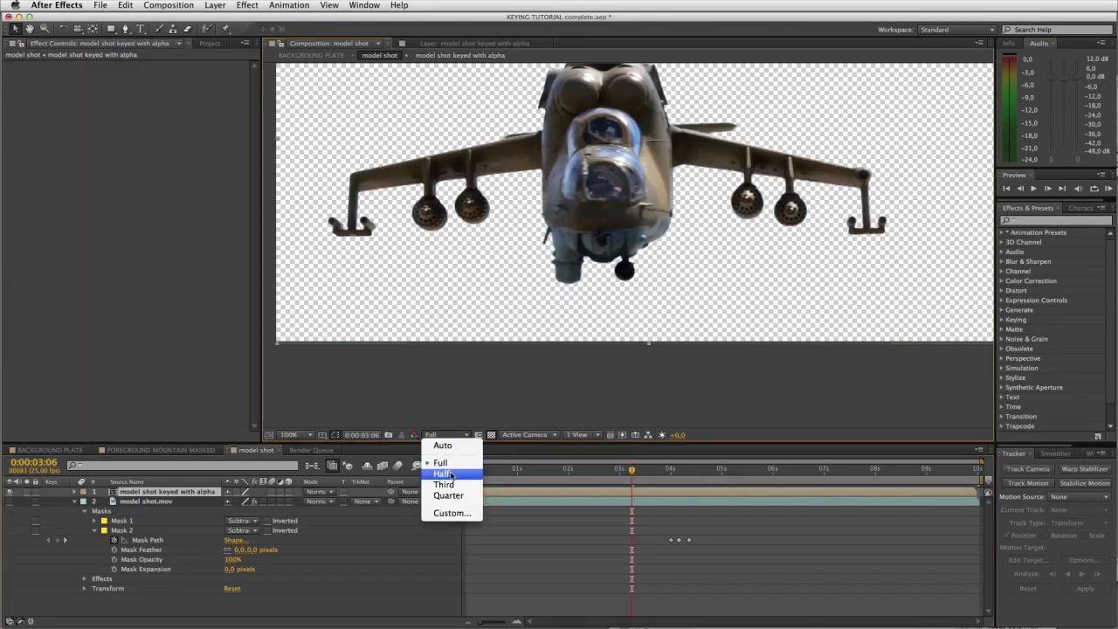
click(445, 474)
key(comma)
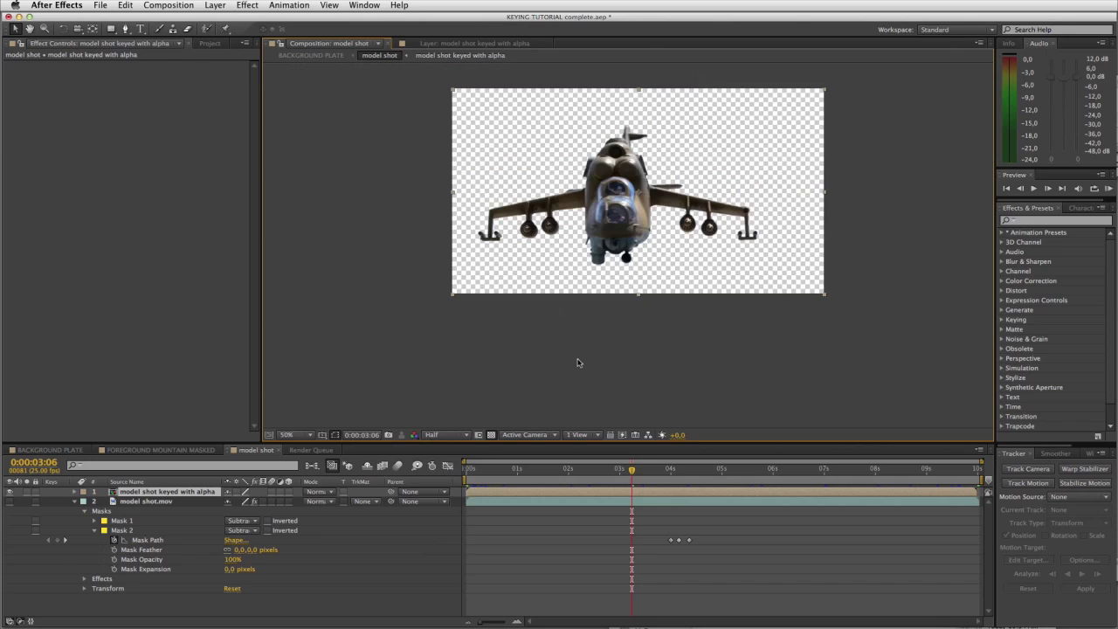
Rename the BACKGROUND PLATE composition to MASTER COMP in Composition Settings
click(52, 450)
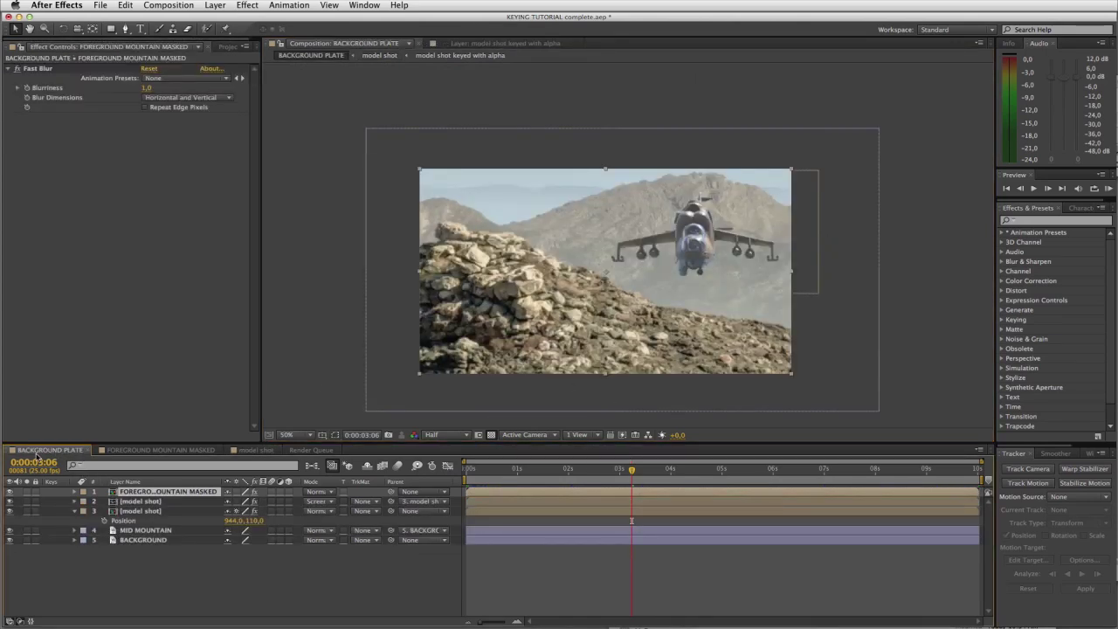
click(979, 449)
click(1004, 518)
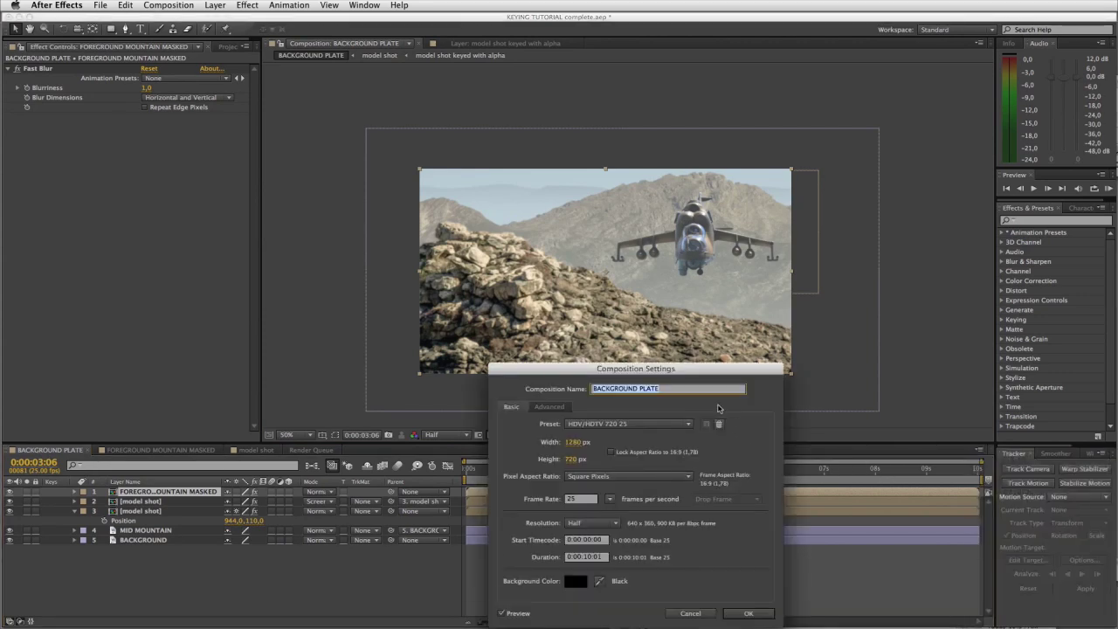
text(MASTER COMP)
key(Return)
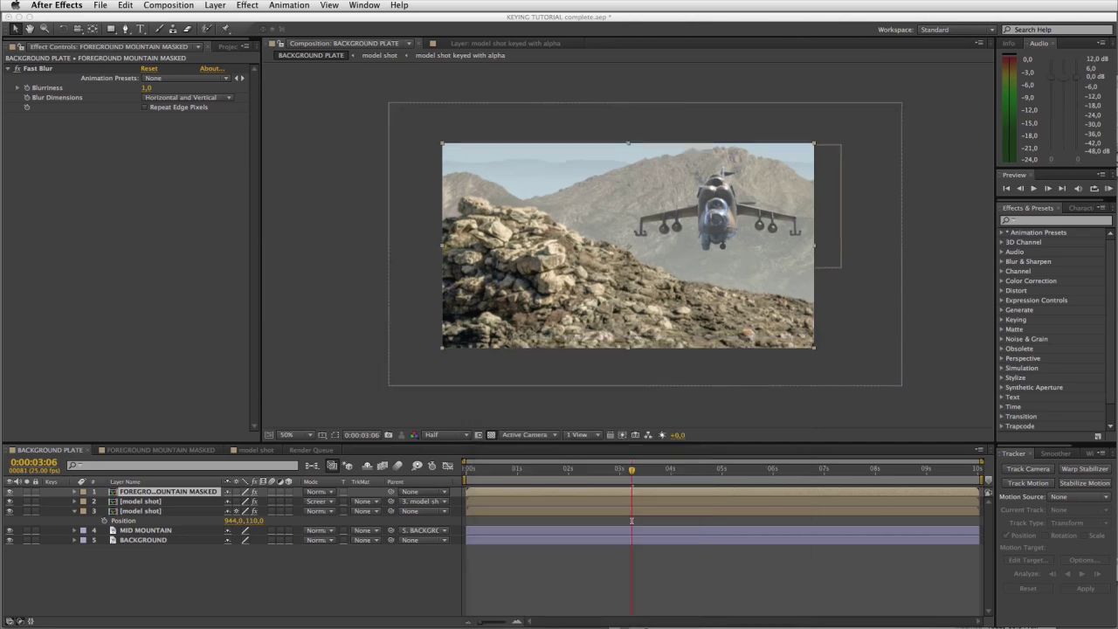
click(144, 511)
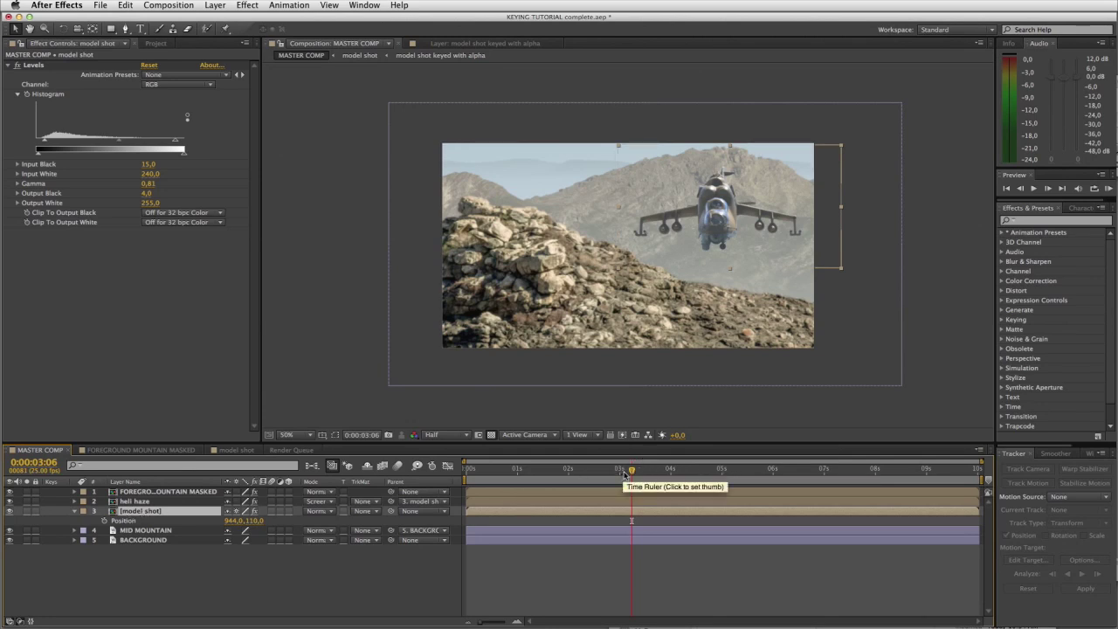
Keyframe the model shot's Position, lowering the helicopter around 0:00:05:20 so it rises
click(503, 469)
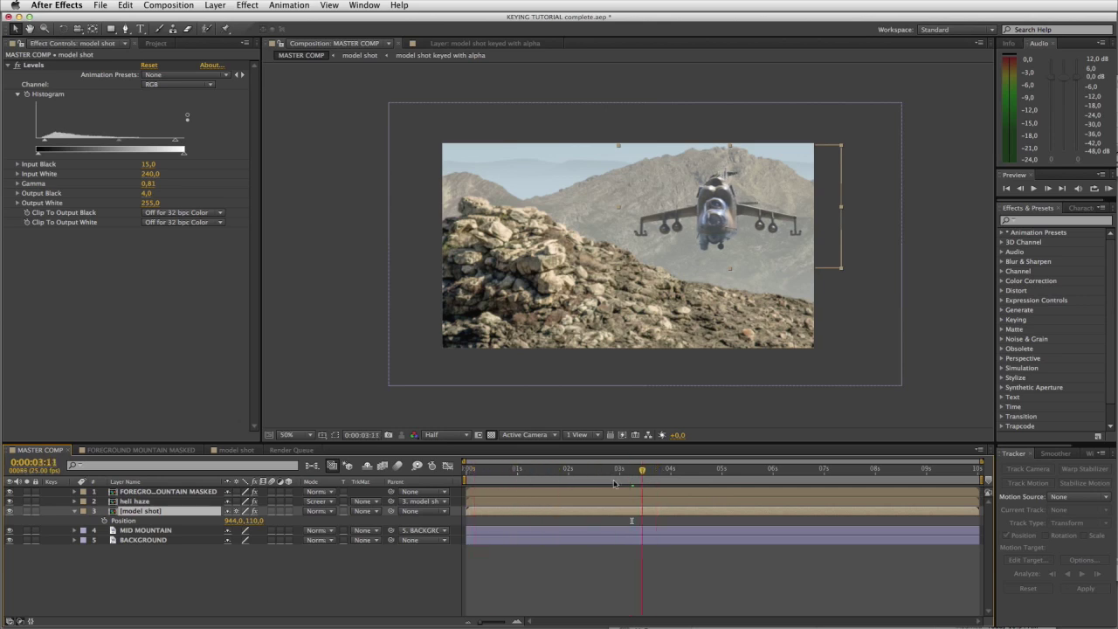
click(795, 470)
mouse_move(818, 502)
mouse_down()
mouse_move(952, 505)
mouse_move(467, 494)
mouse_move(825, 507)
mouse_up()
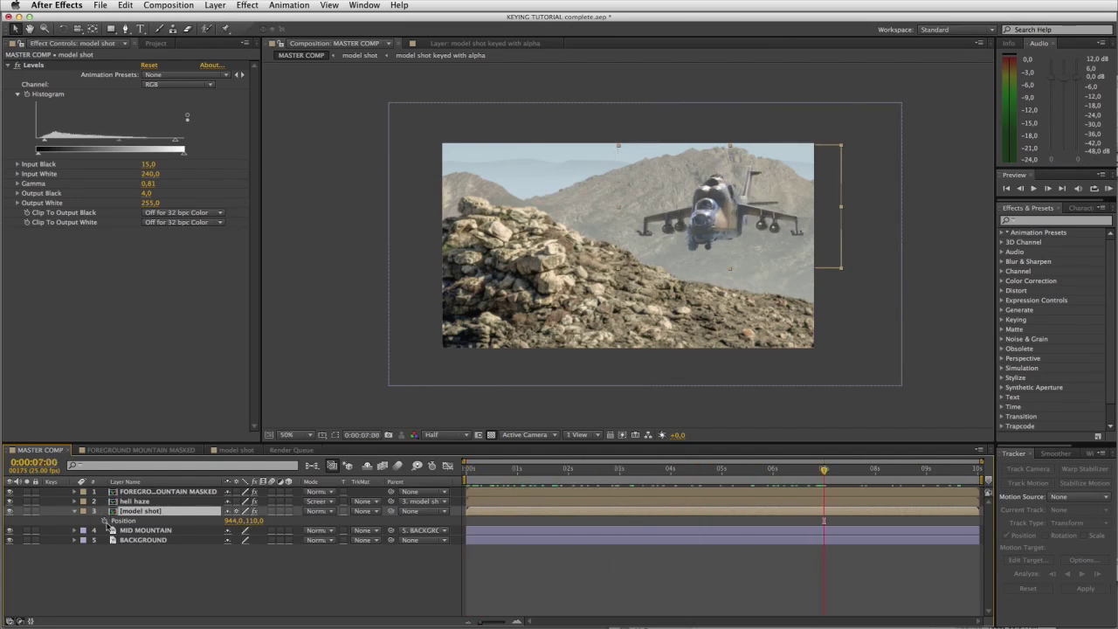
click(106, 521)
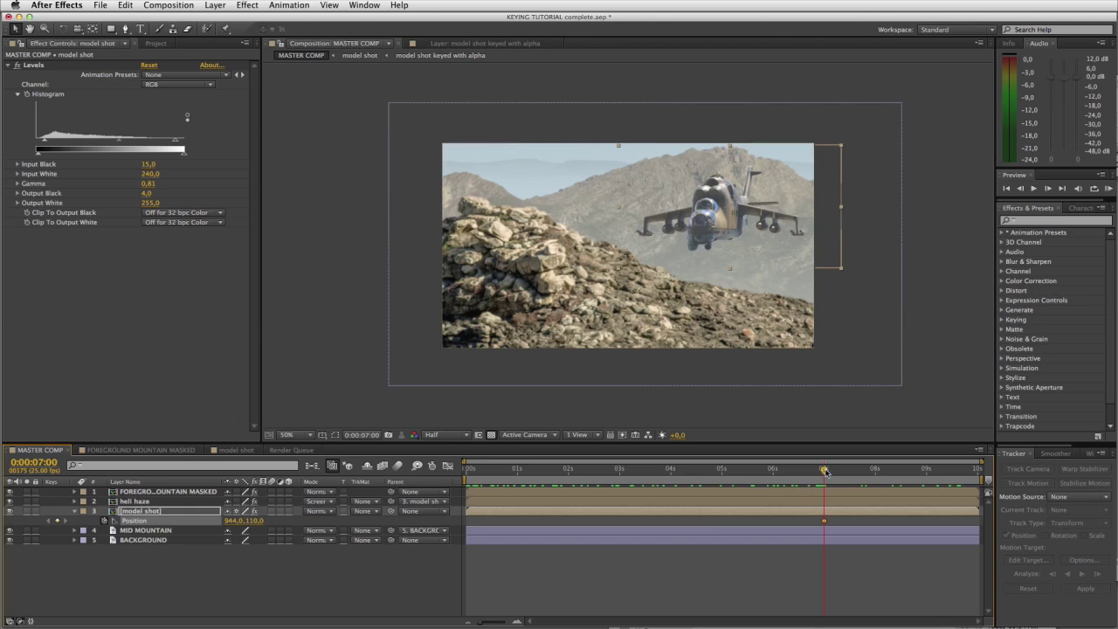
drag(823, 469, 451, 470)
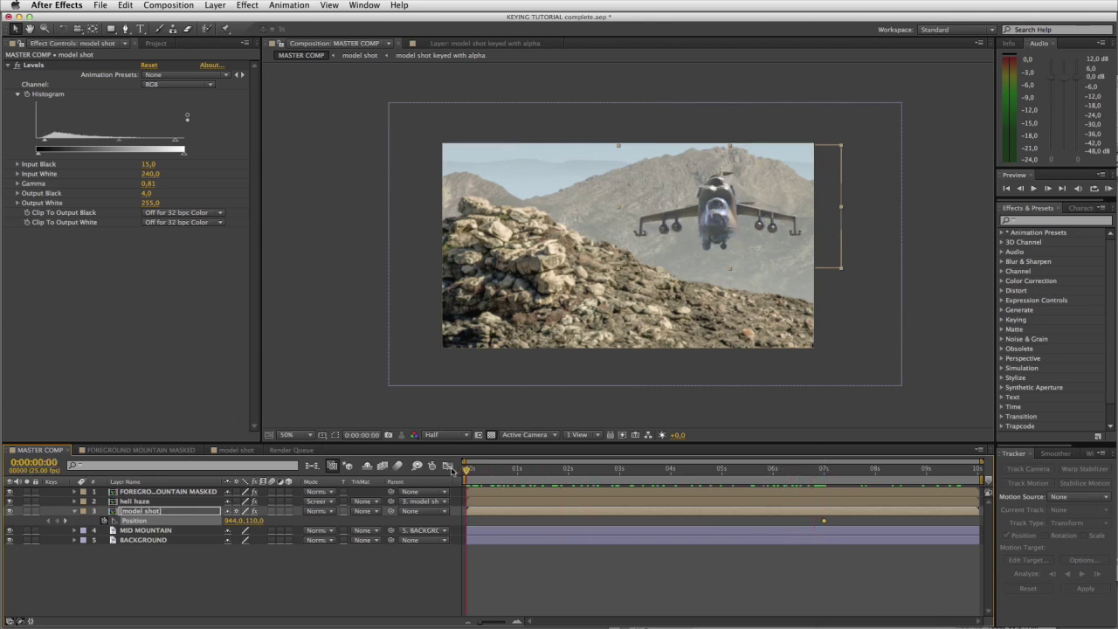
drag(726, 219, 726, 356)
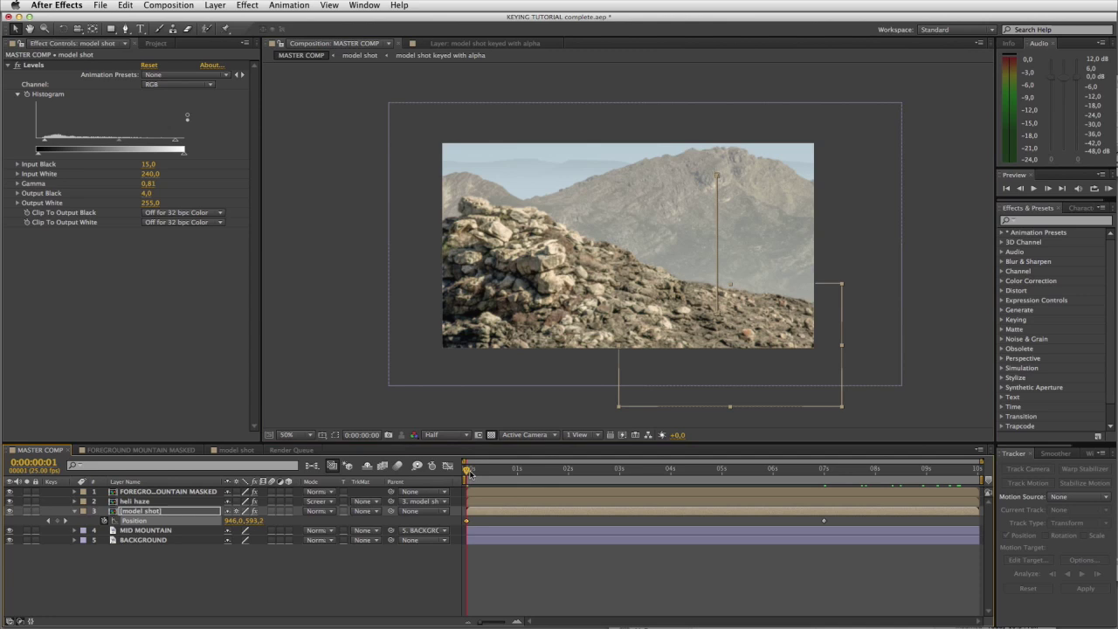
drag(469, 472, 821, 487)
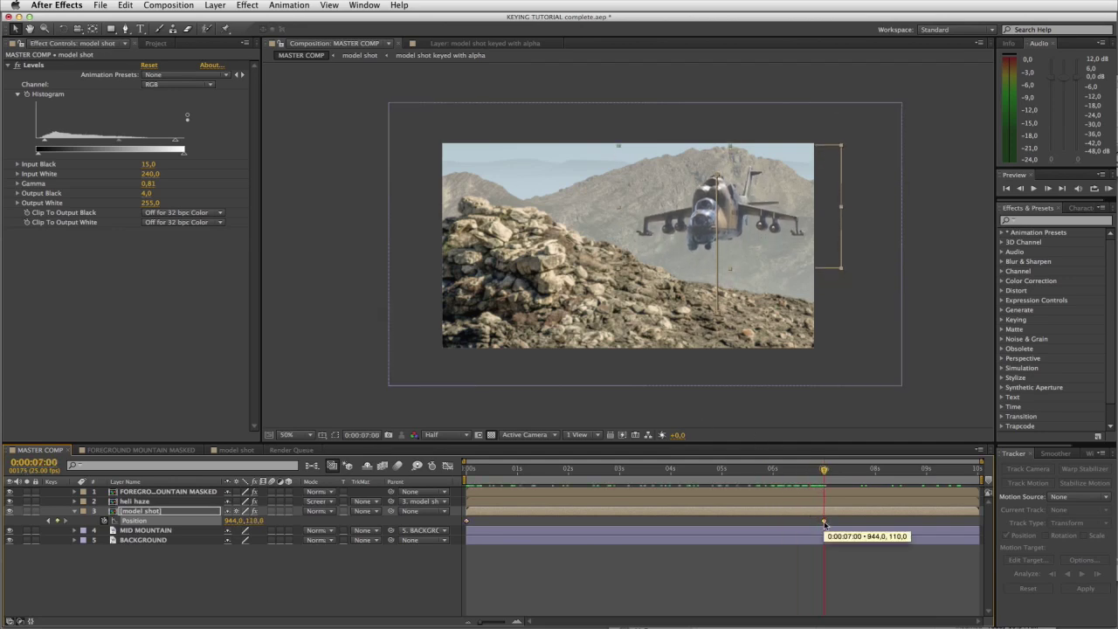
Make the 7-second Position keyframe a hold keyframe and review the motion
right_click(823, 523)
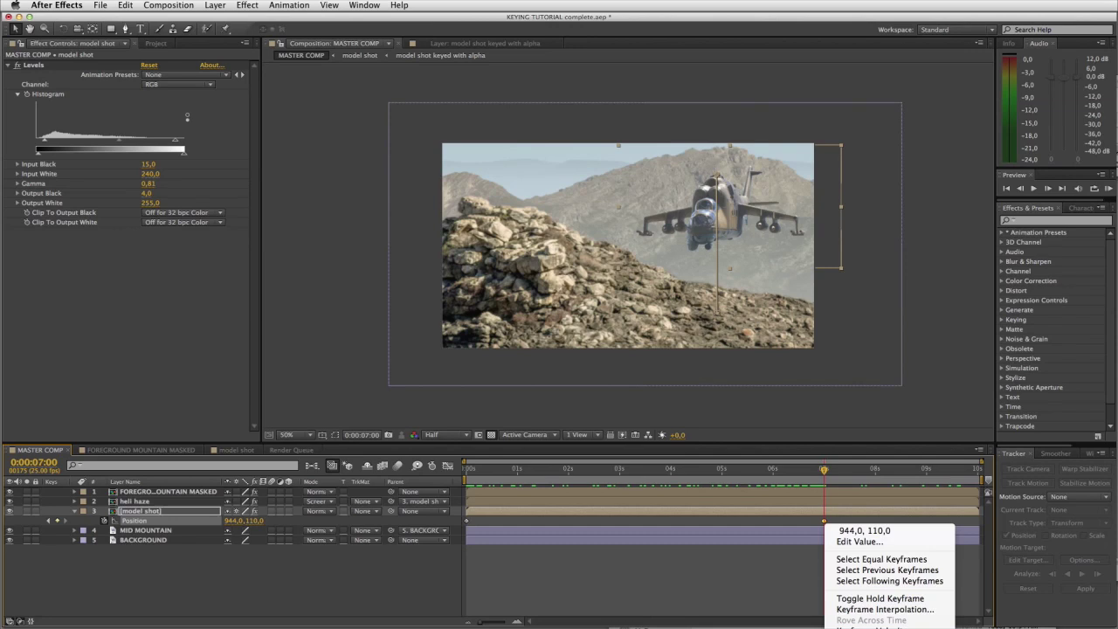
click(880, 598)
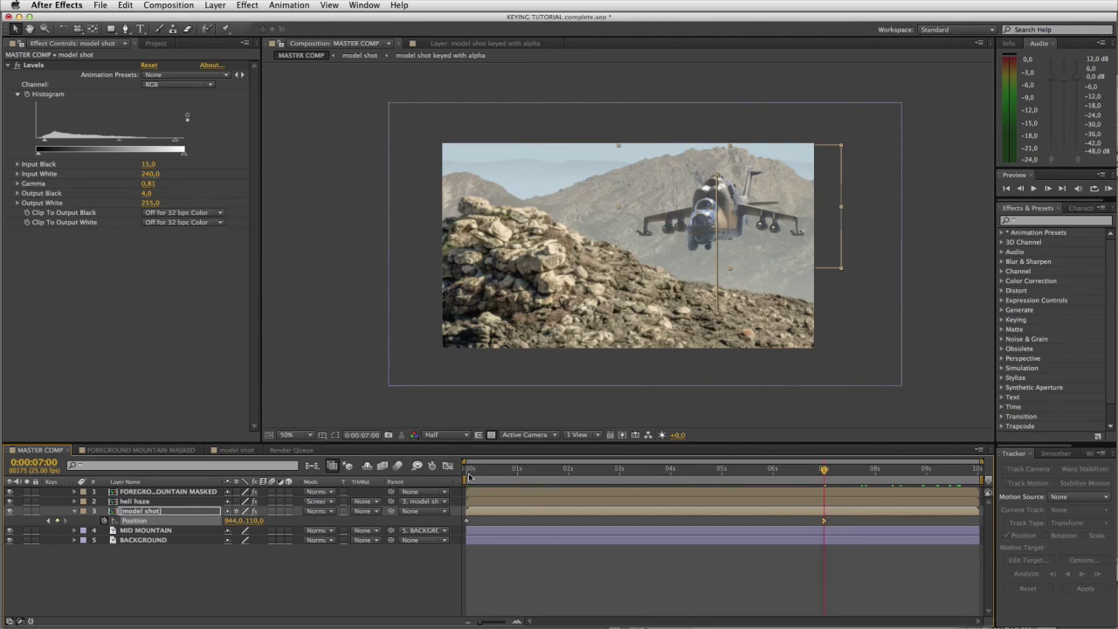
drag(469, 476, 718, 485)
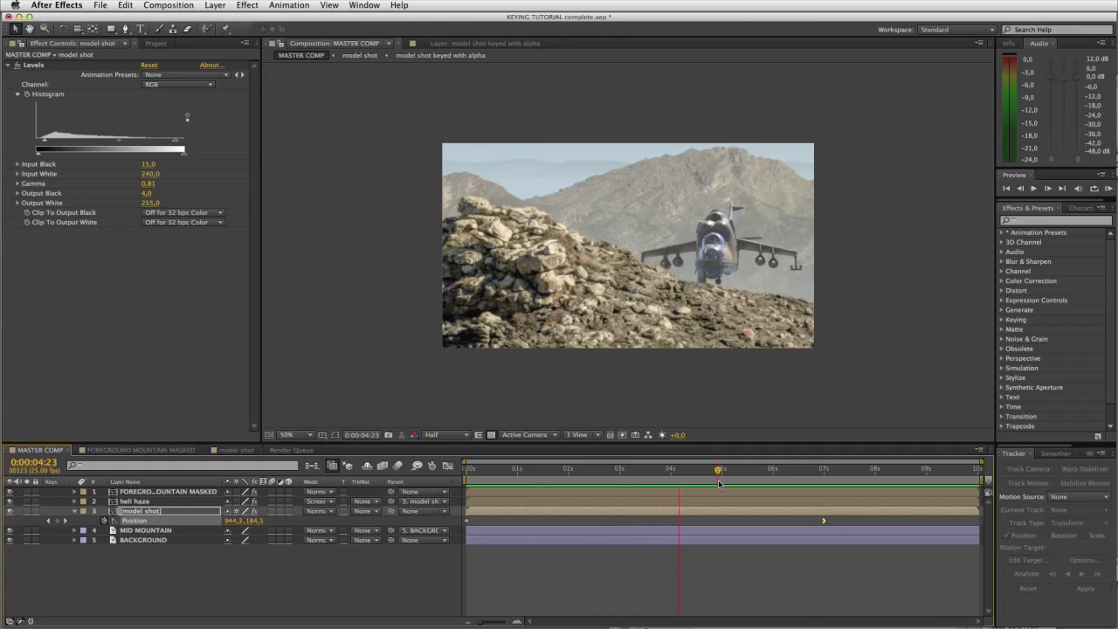
Add a -2° Rotation keyframe to the helicopter layer at 0:00:02:12
key(space)
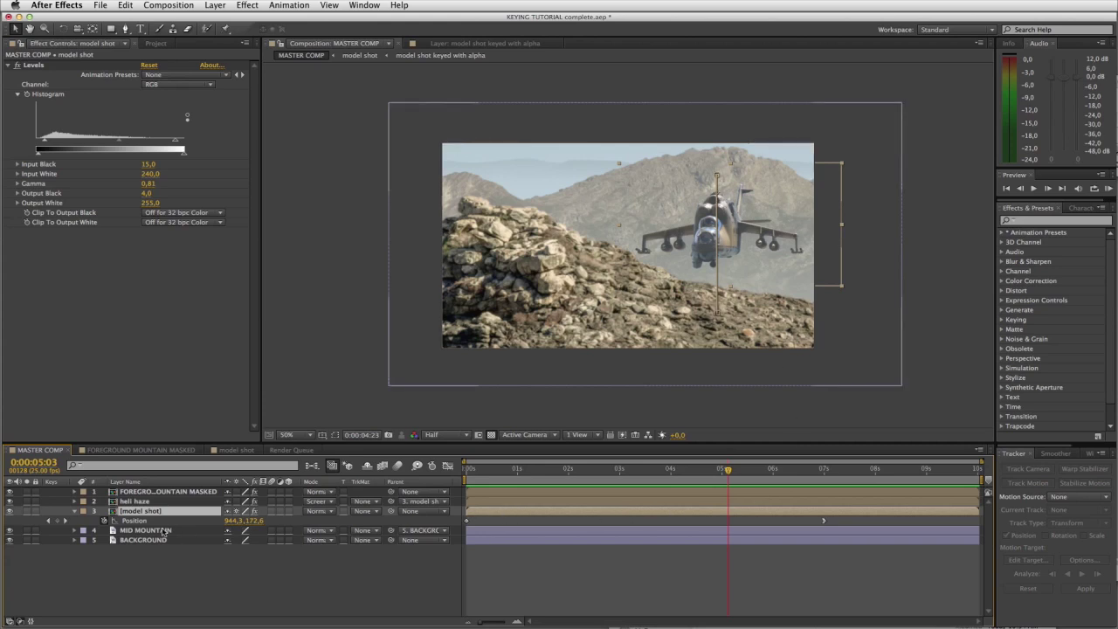
key(r)
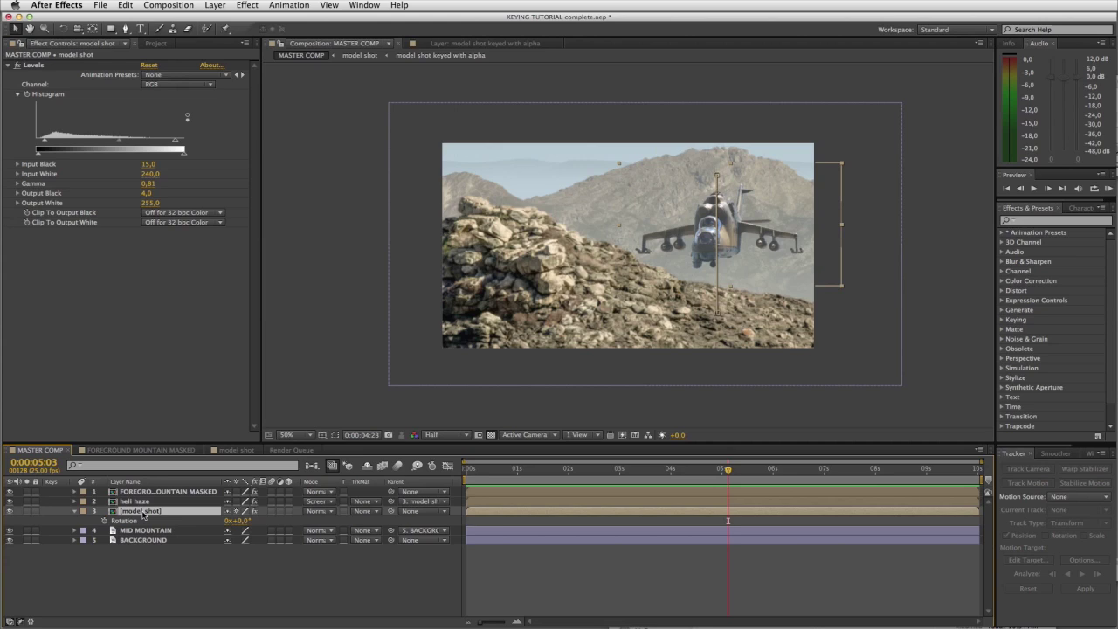
drag(666, 470, 592, 471)
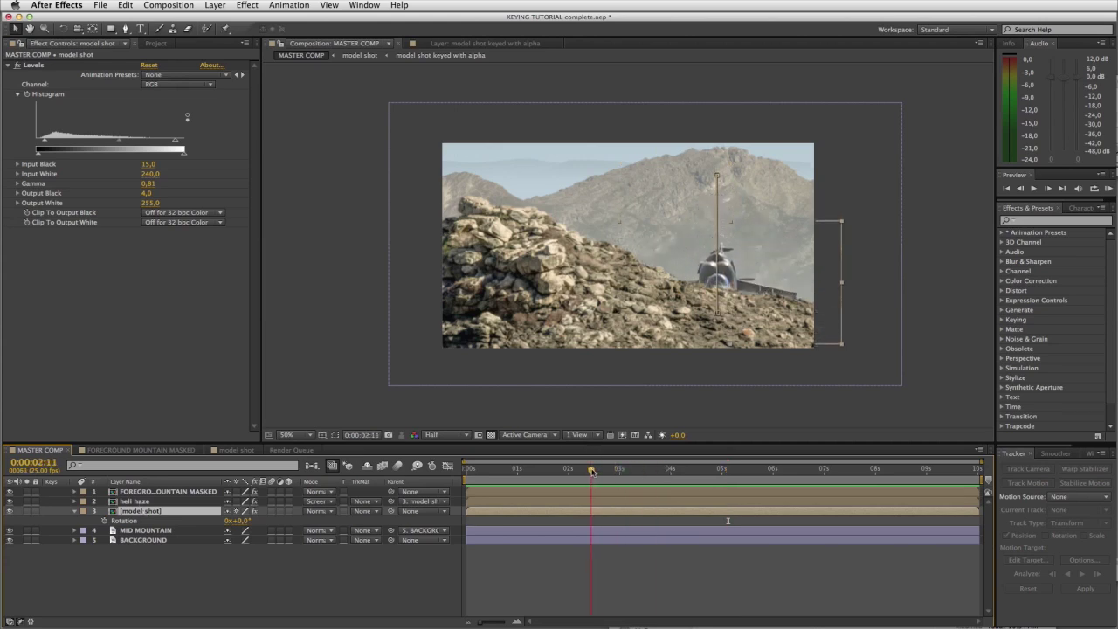
click(248, 521)
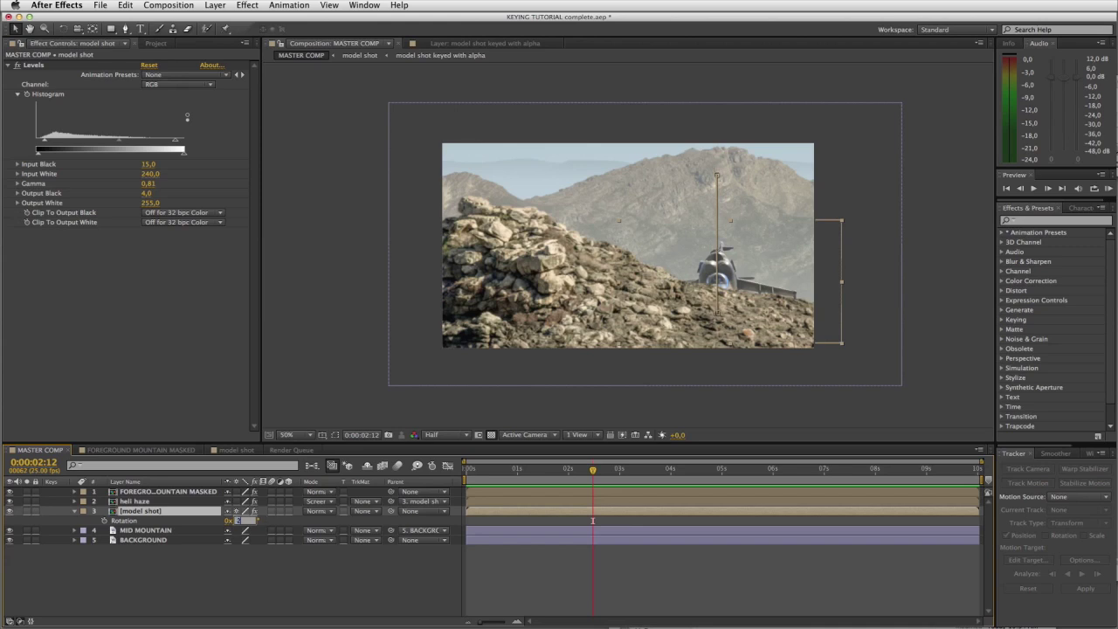
key(Return)
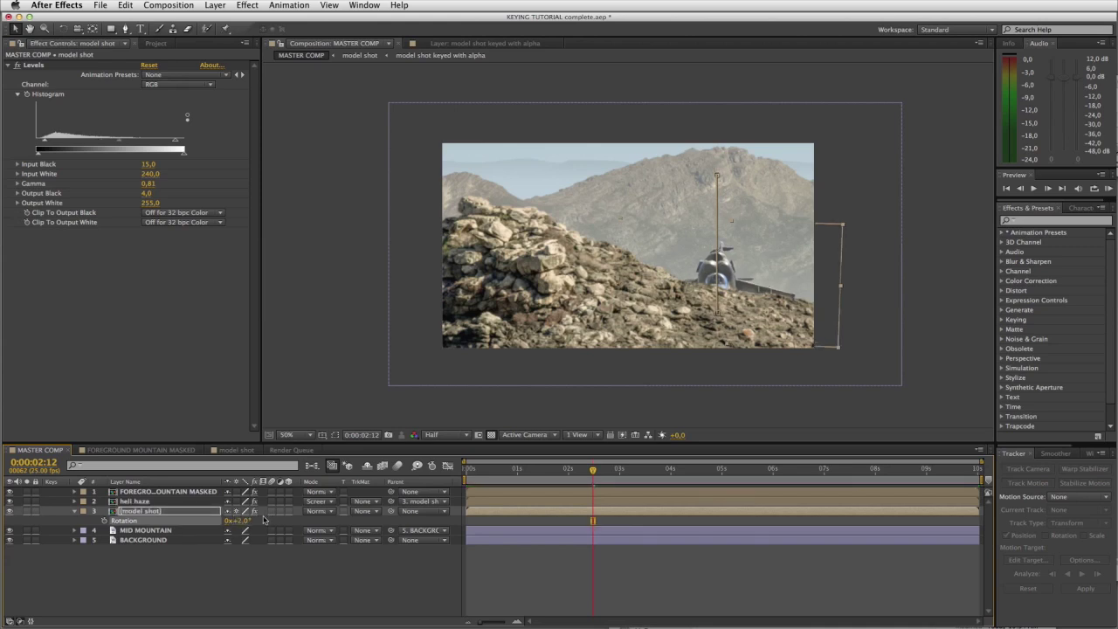
click(242, 520)
text(-2)
key(Return)
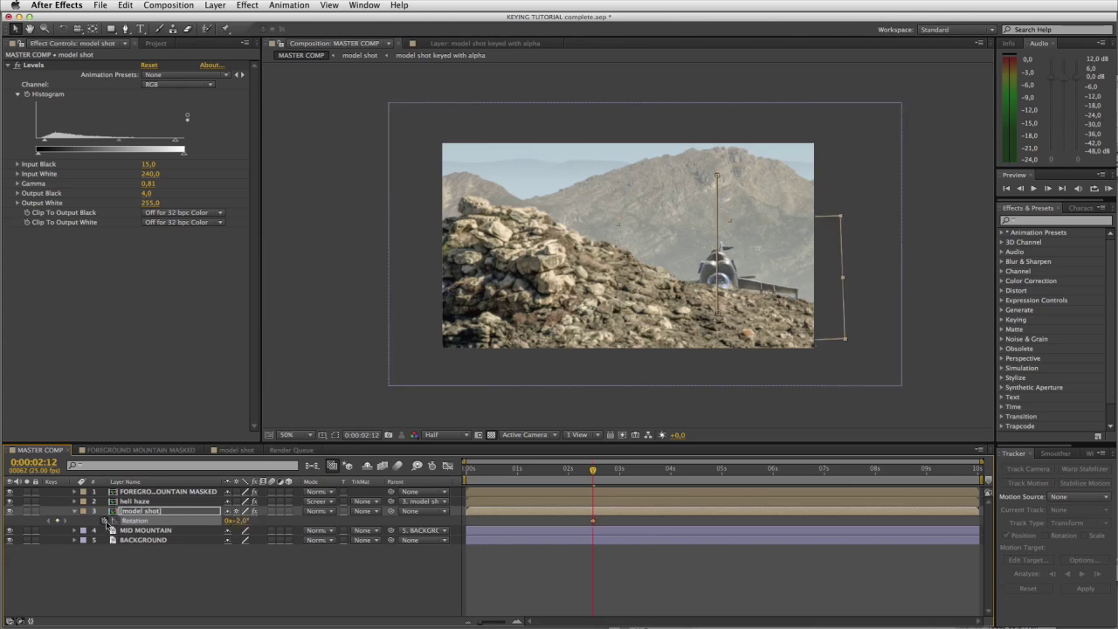
Add Rotation keyframes of 1° at 0:00:04:06 and -1° at 0:00:05:21
click(684, 473)
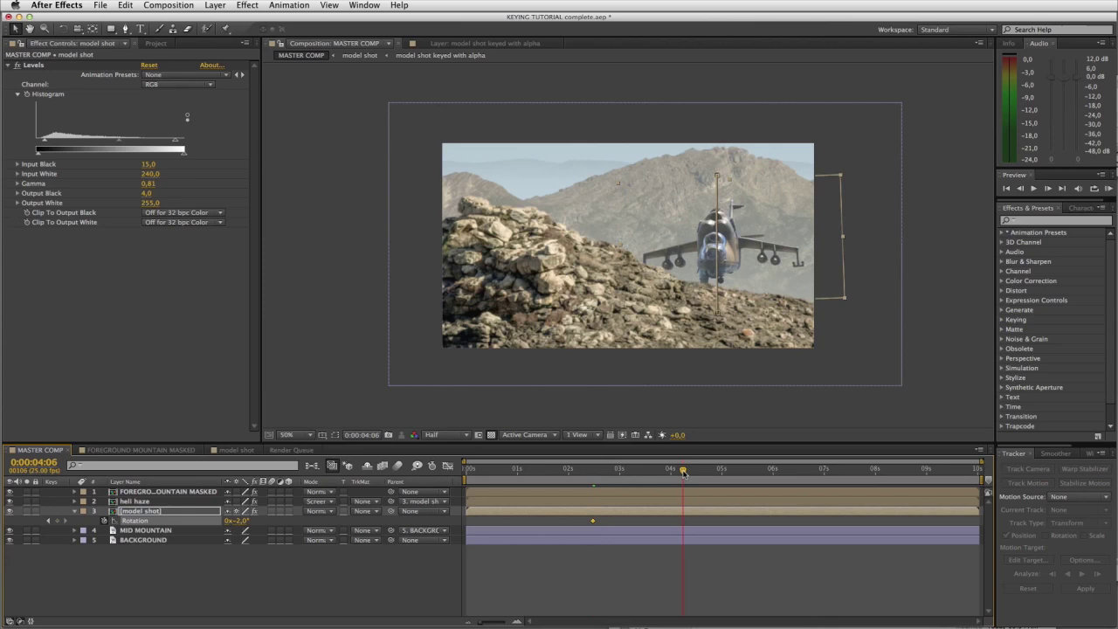
click(246, 521)
key(Return)
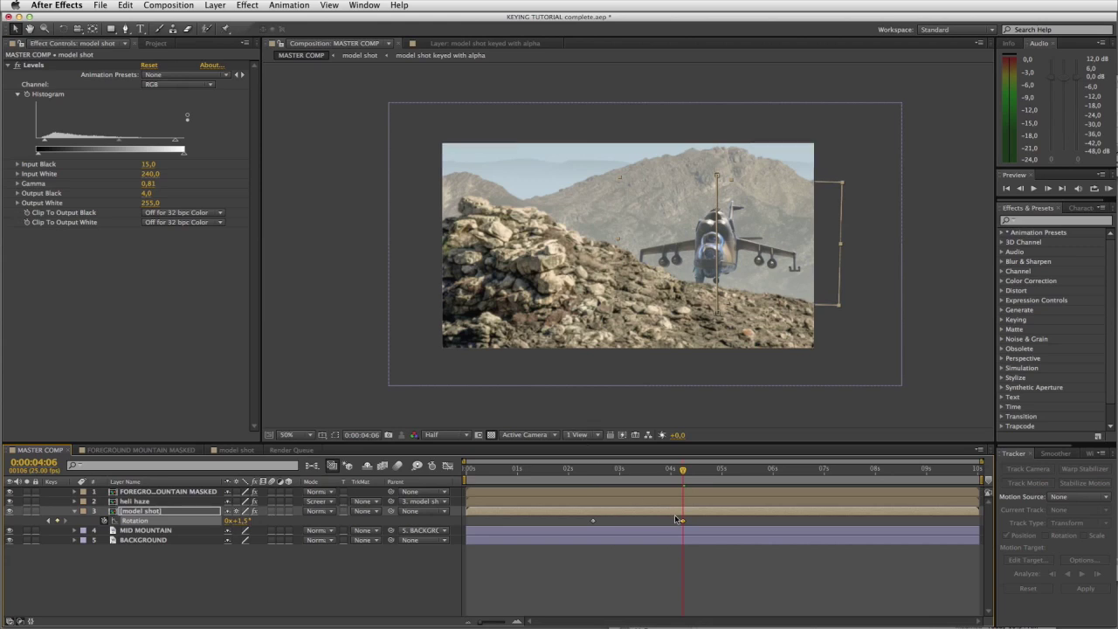
click(244, 522)
key(Return)
drag(684, 472, 764, 474)
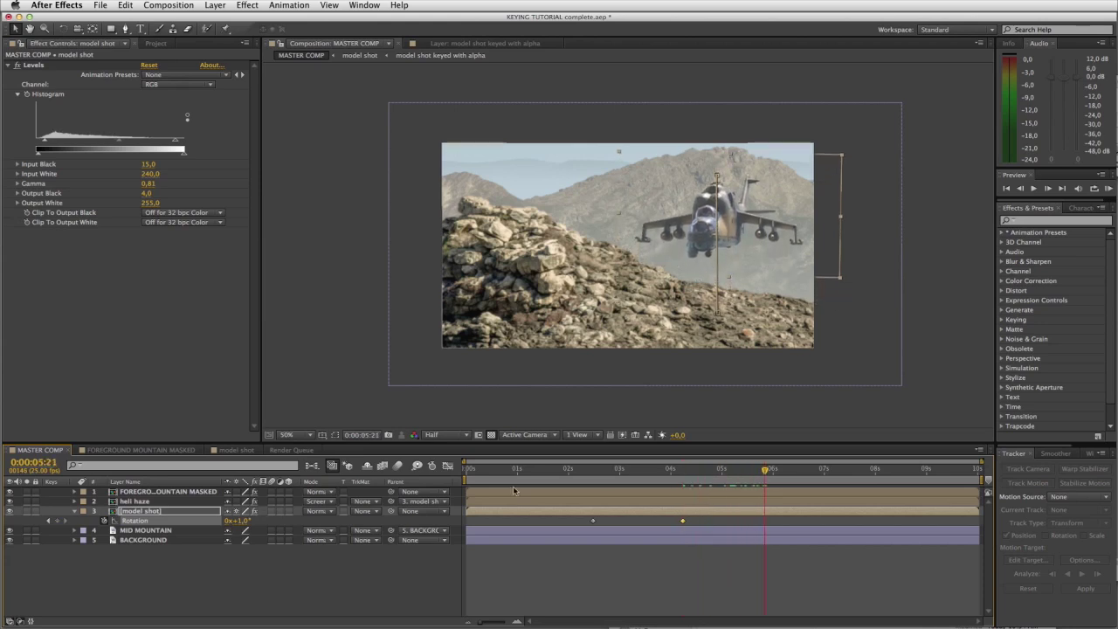
click(244, 520)
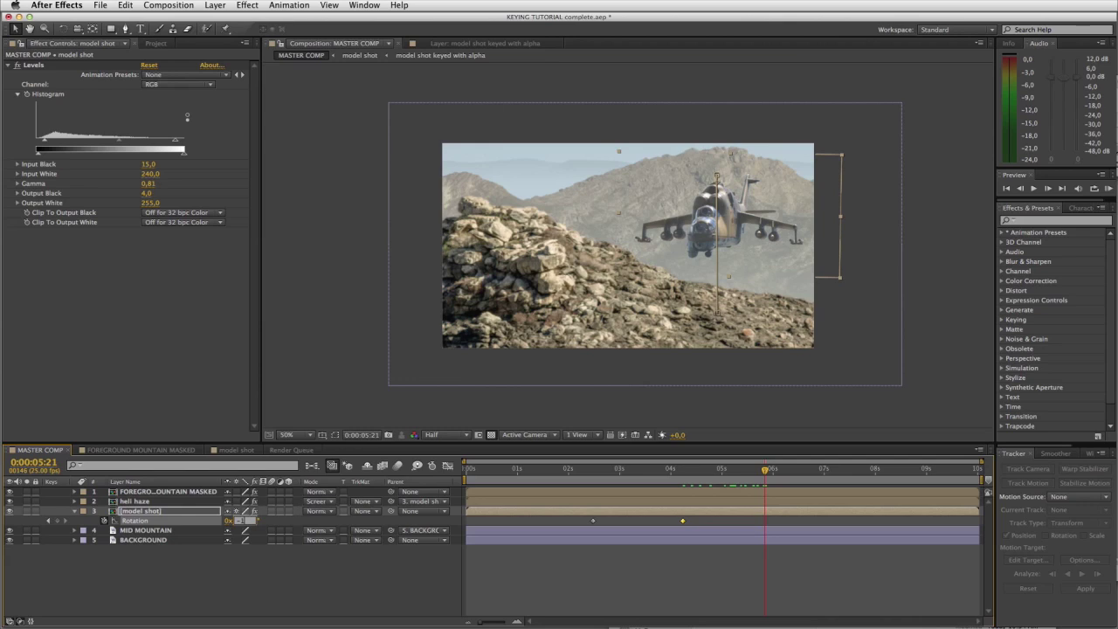
text(-1)
key(Return)
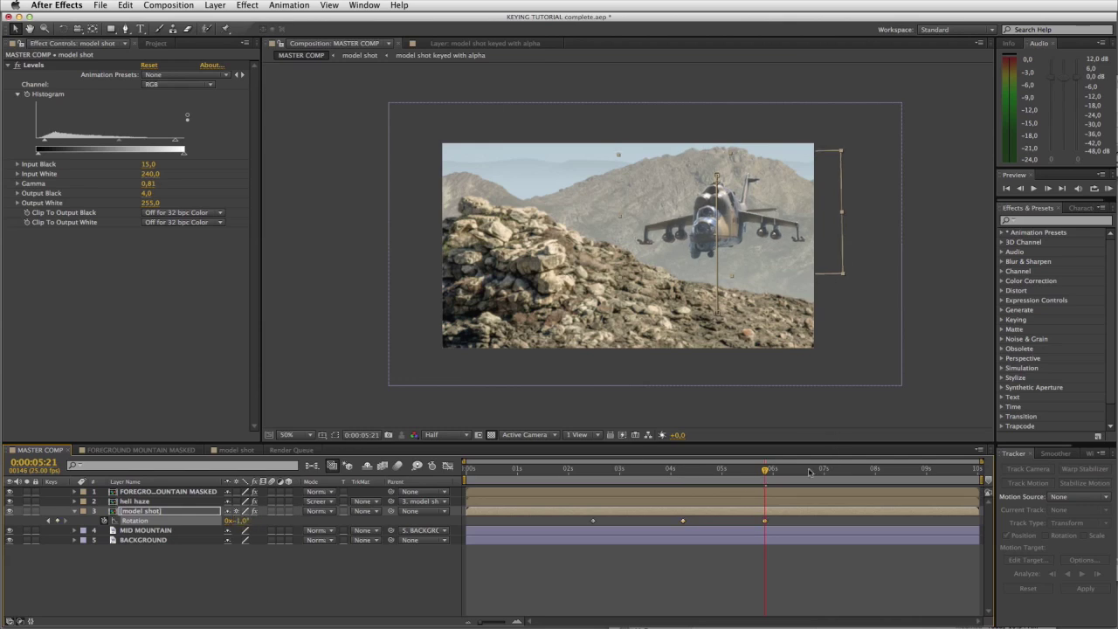
Add Rotation keyframes of 1° at 0:00:07:19 and 0° at 0:00:09:24, then select all five
click(863, 471)
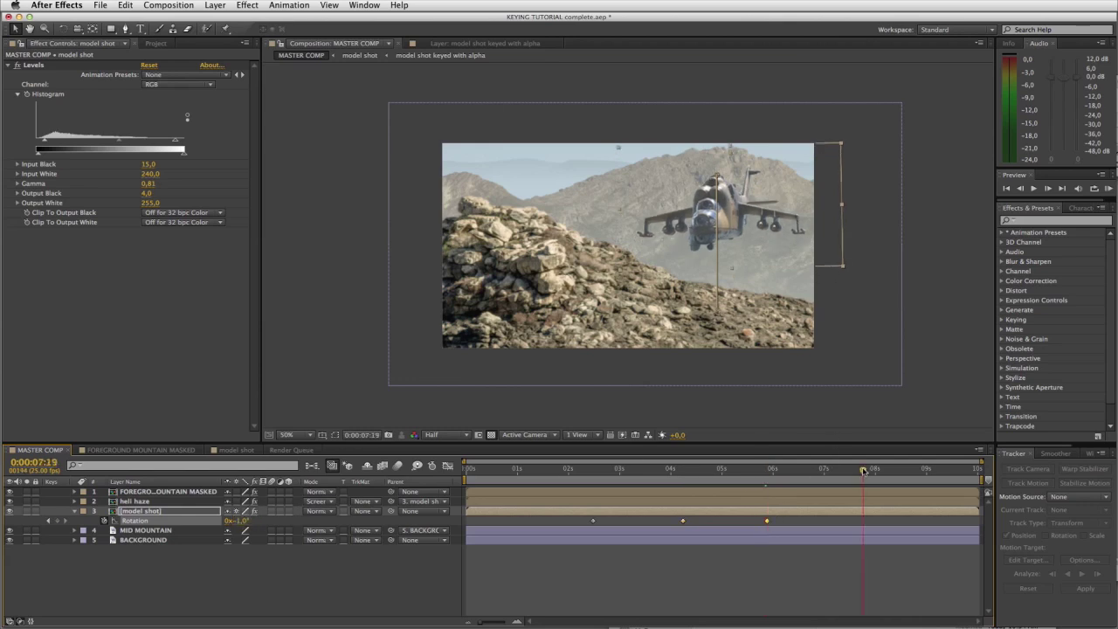
click(241, 520)
text(1)
key(Return)
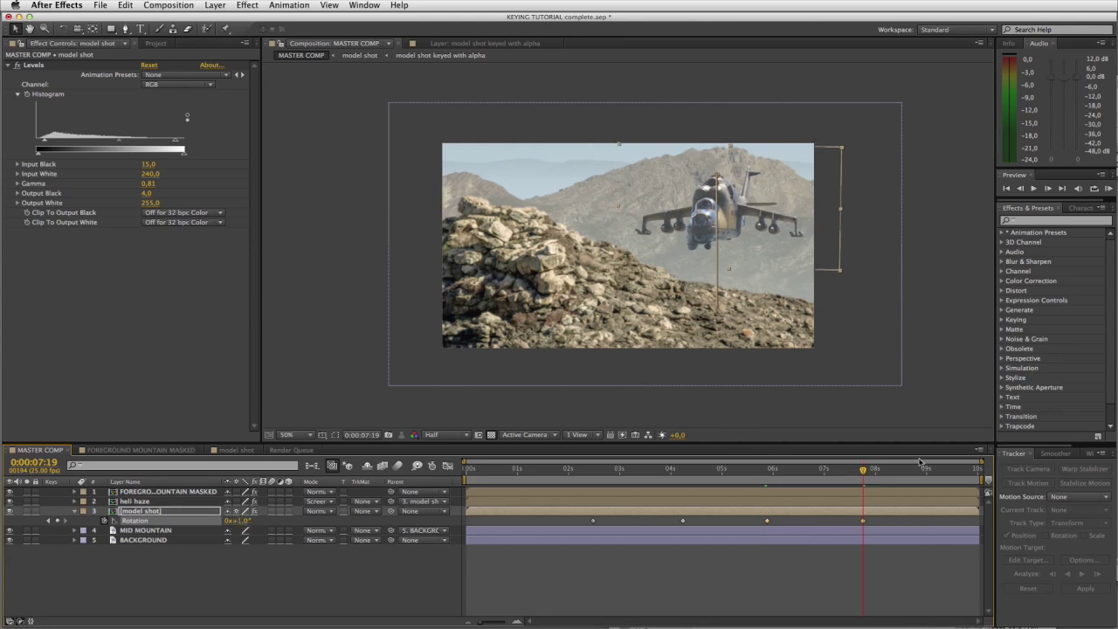
drag(863, 471, 978, 473)
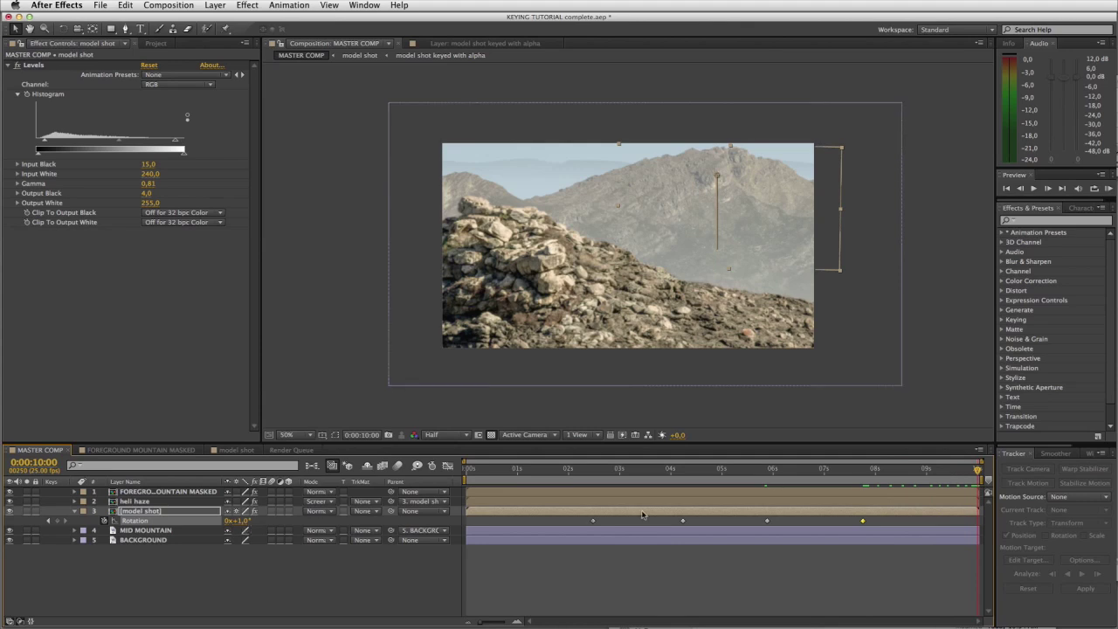
key(Page_Up)
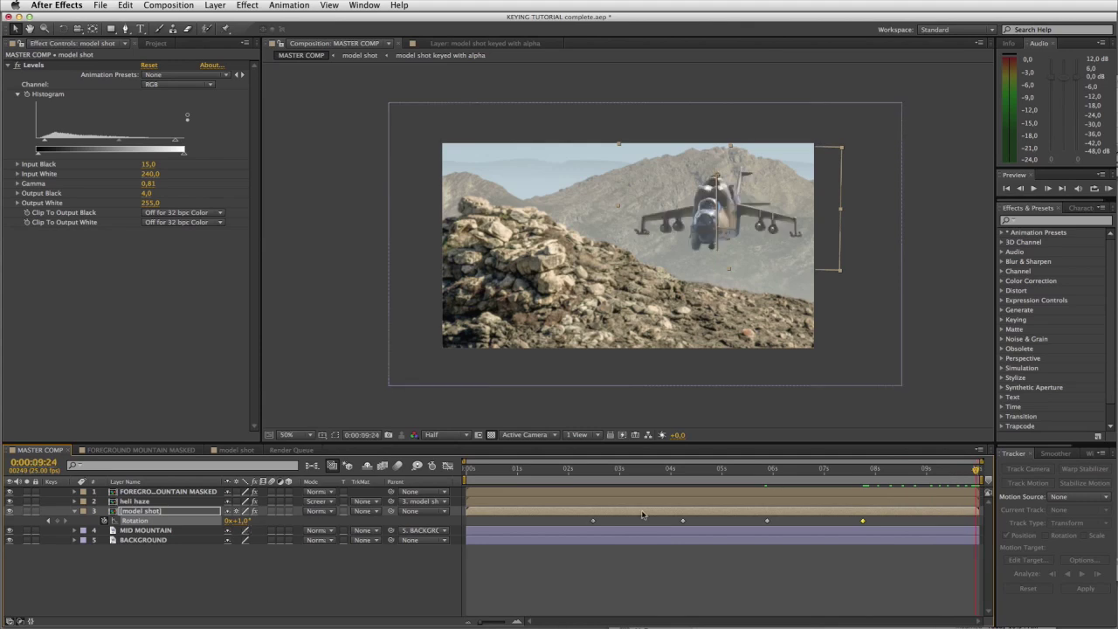
click(246, 521)
text(0)
key(Return)
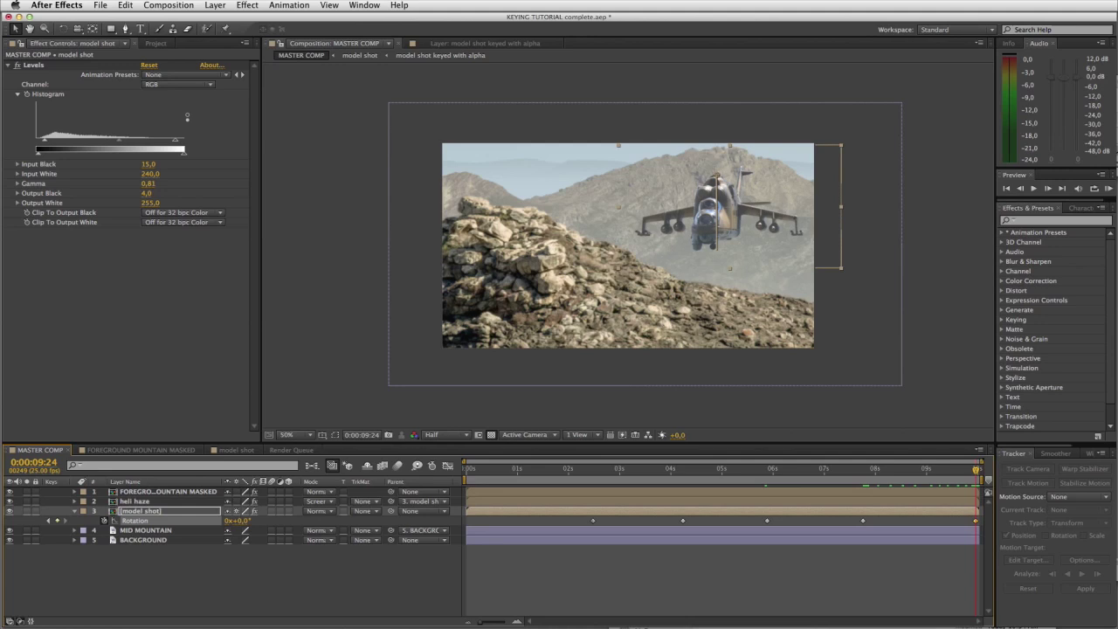
click(597, 523)
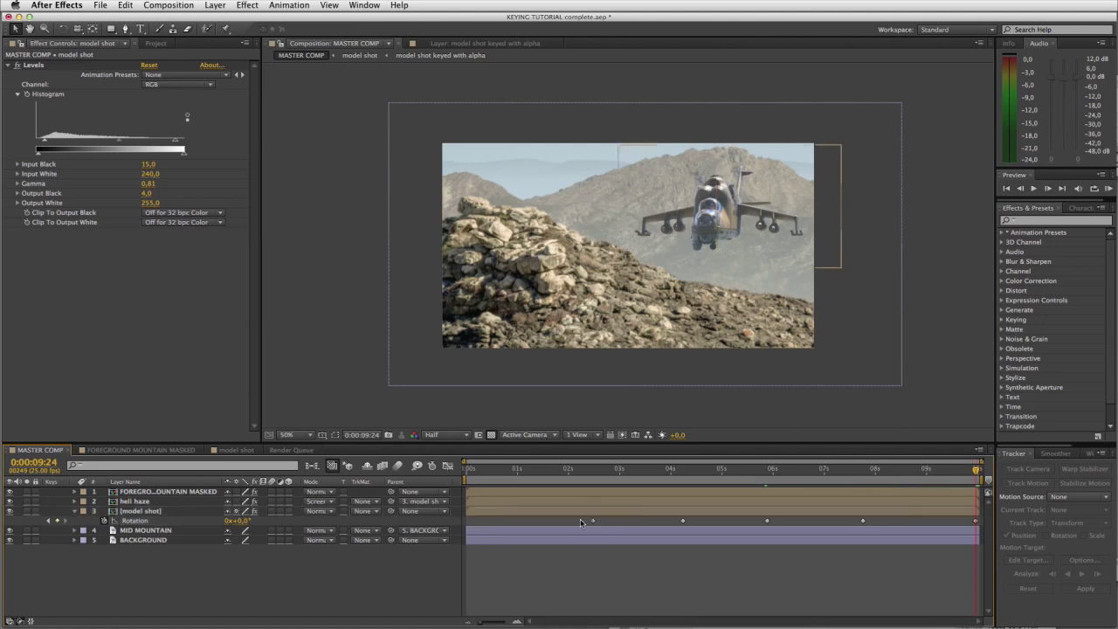
drag(579, 519, 976, 532)
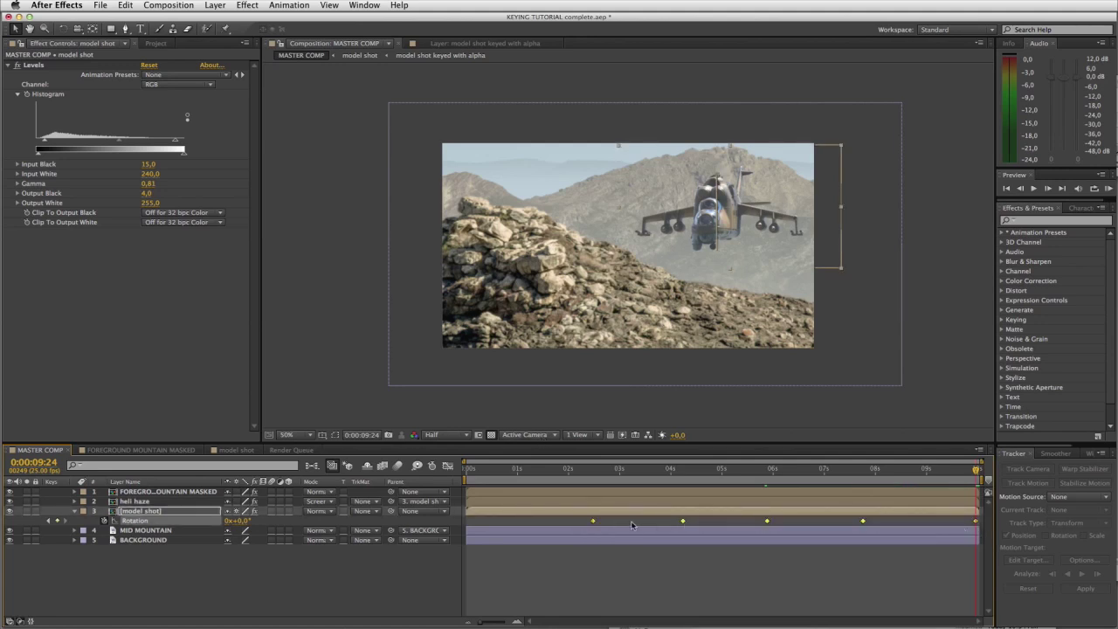
Turn all five Rotation keyframes into hold keyframes and preview from 0:00:01:02
right_click(594, 523)
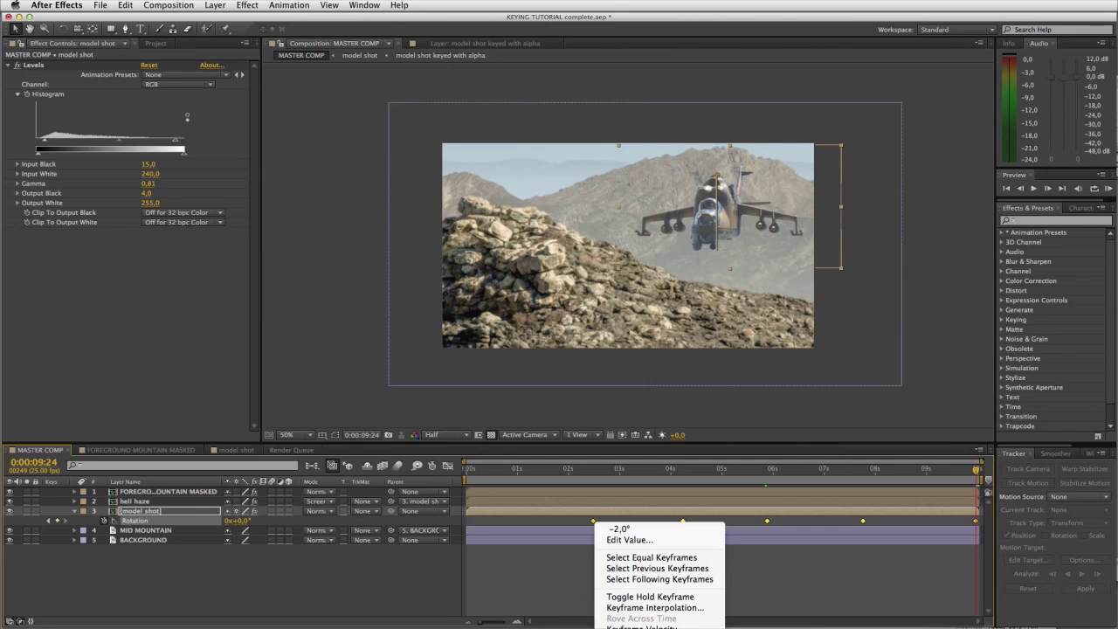
click(650, 597)
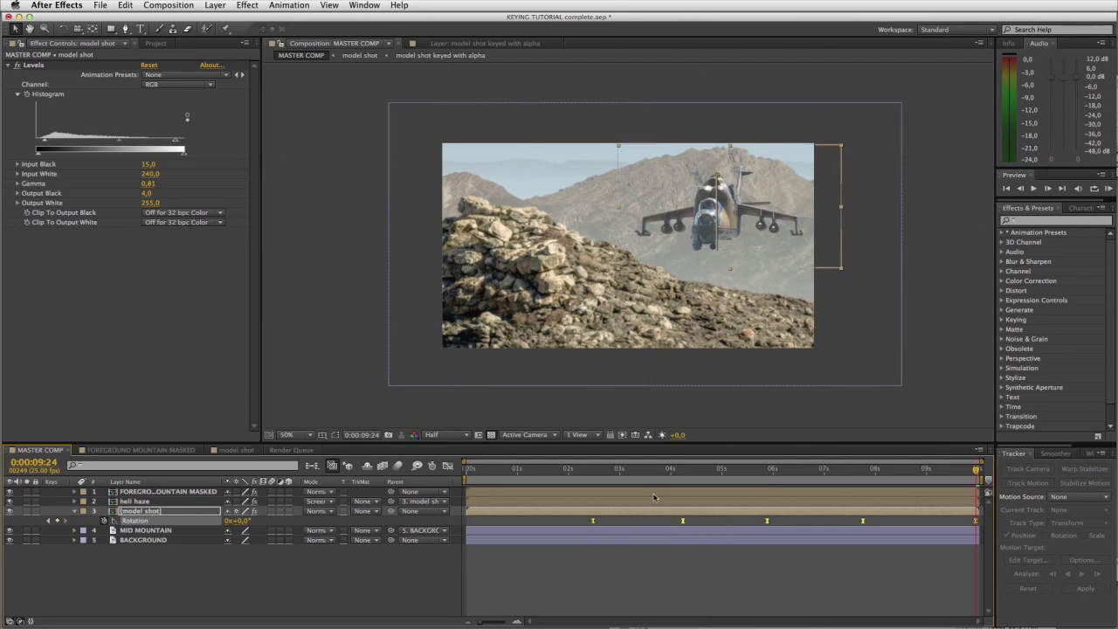
drag(646, 474, 522, 472)
key(KP_0)
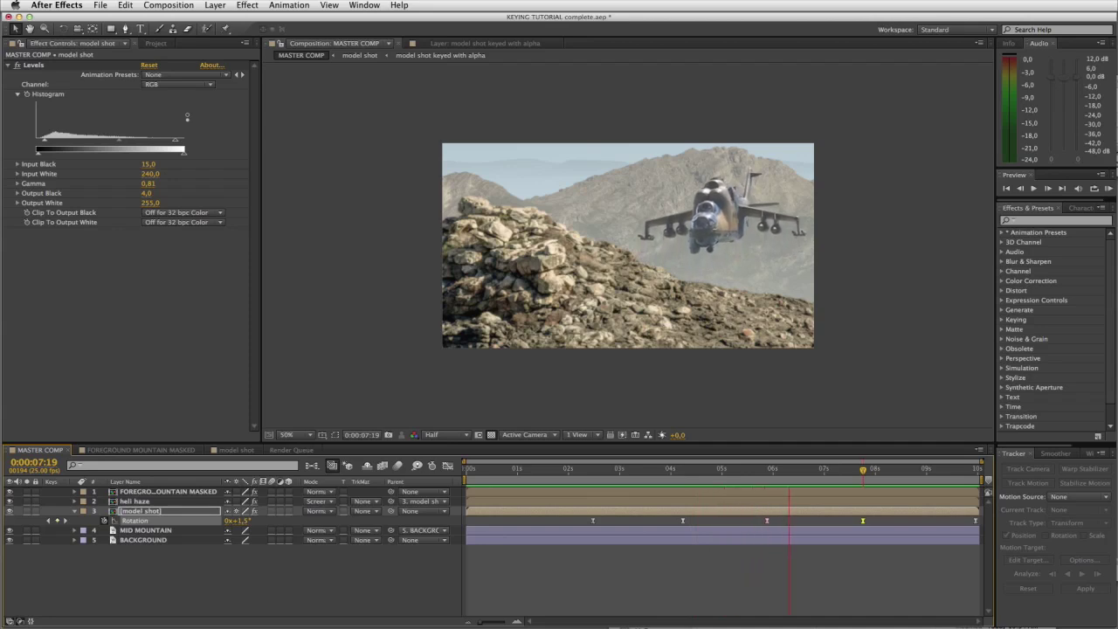
key(space)
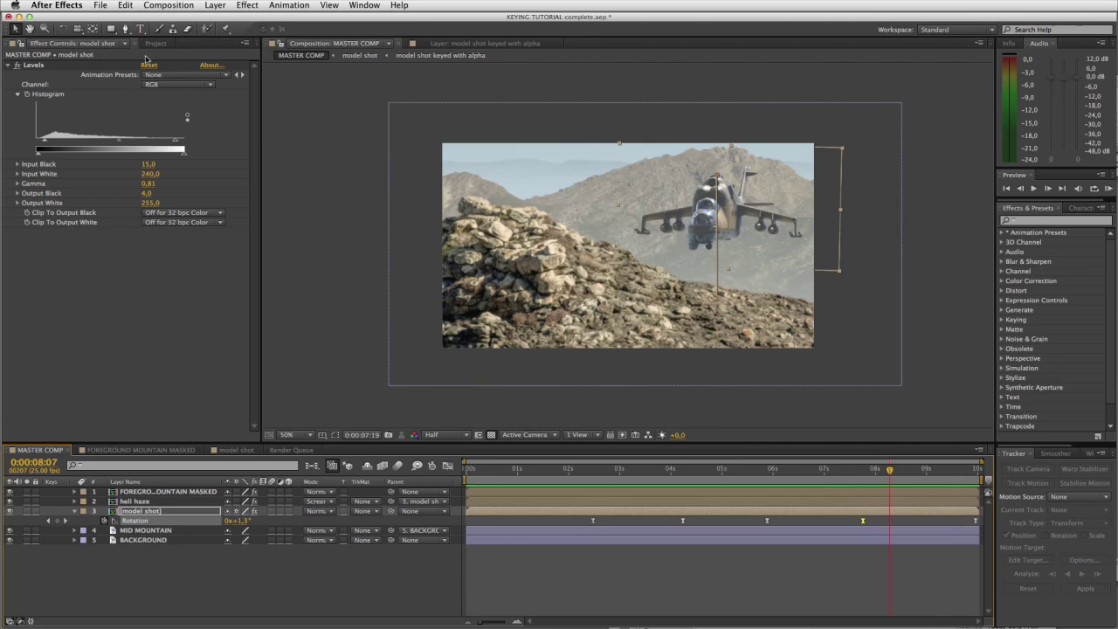
Create a new composition named 3D blades
click(177, 7)
click(188, 17)
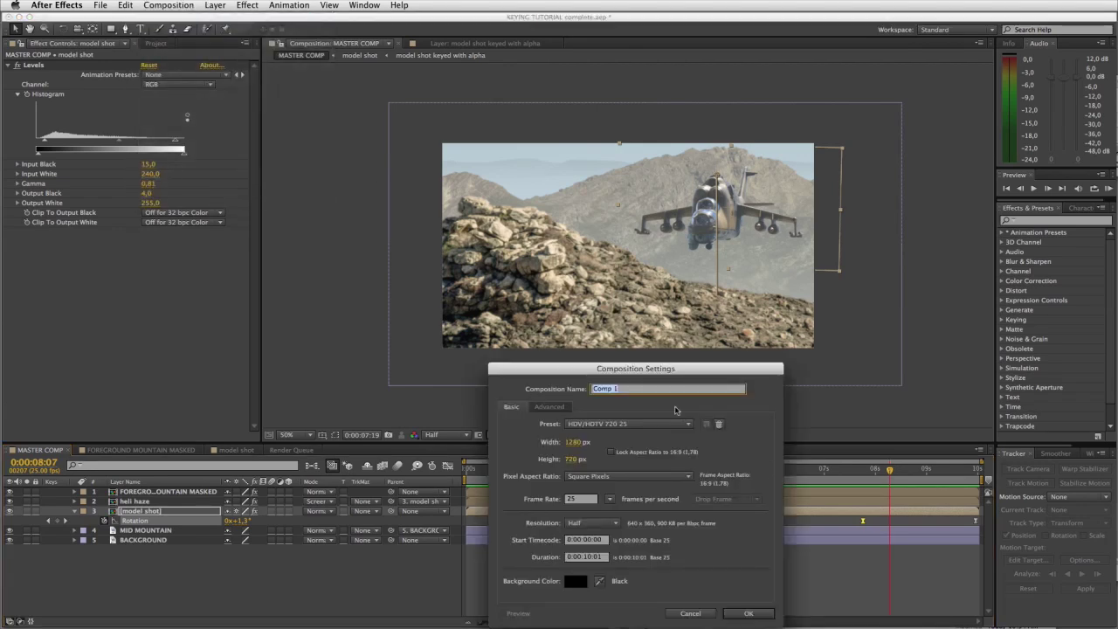
text(B)
click(756, 613)
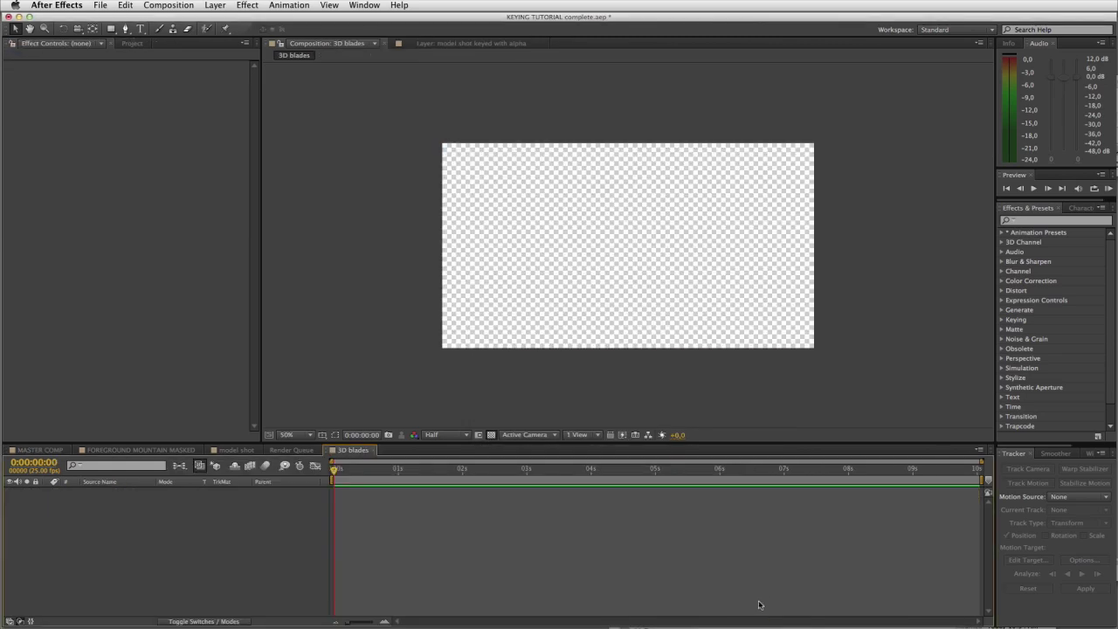
Add a black comp-size solid layer to the 3D blades comp
click(215, 5)
mouse_move(223, 19)
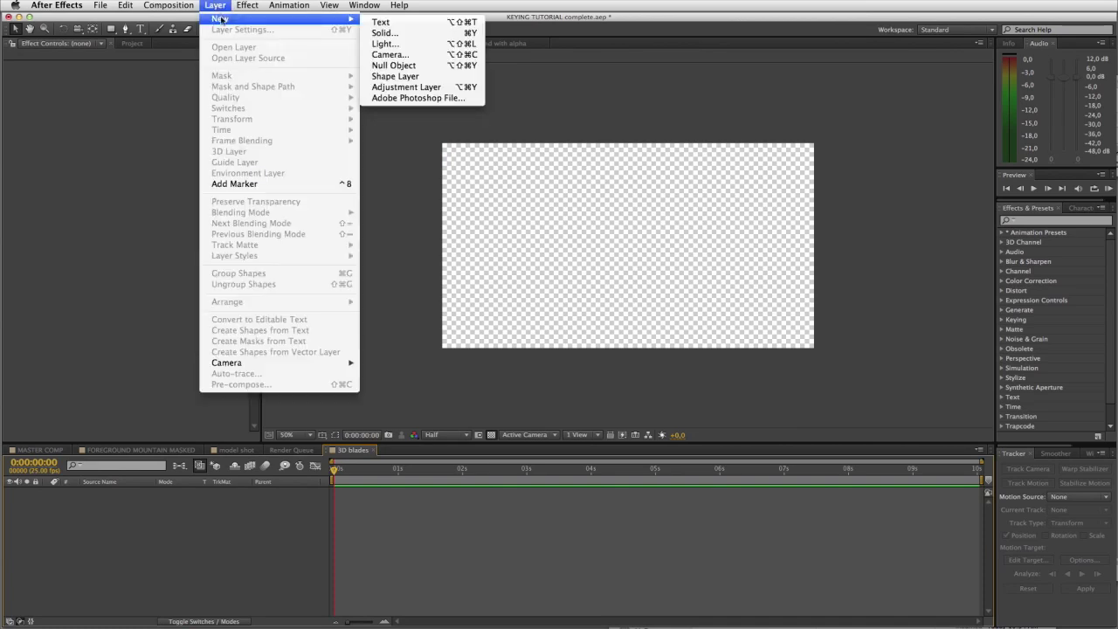
click(397, 32)
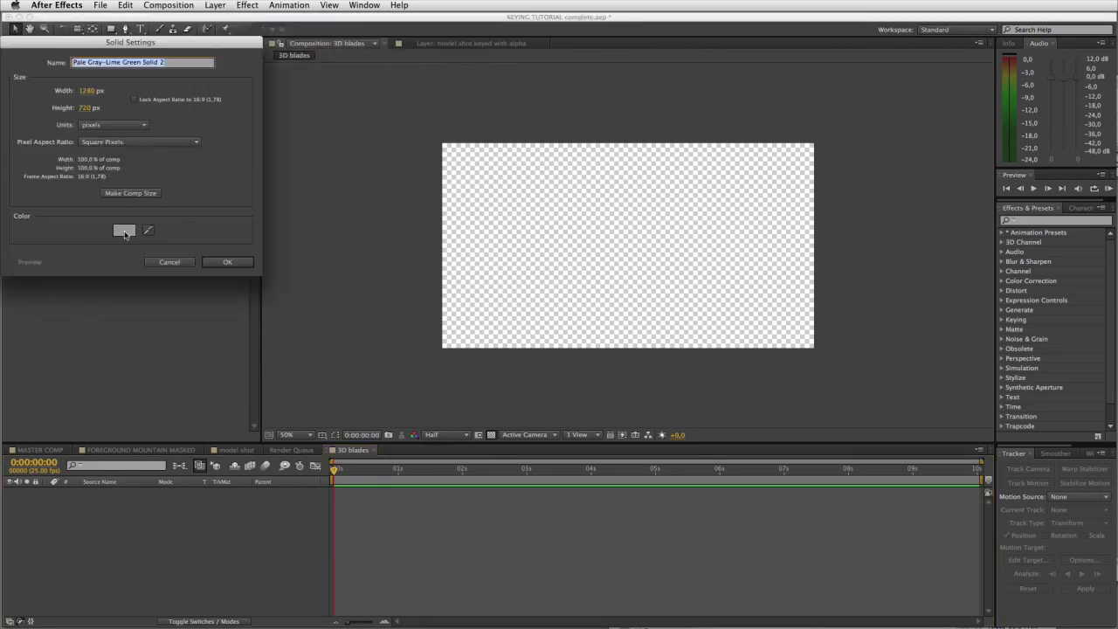
click(124, 231)
click(142, 611)
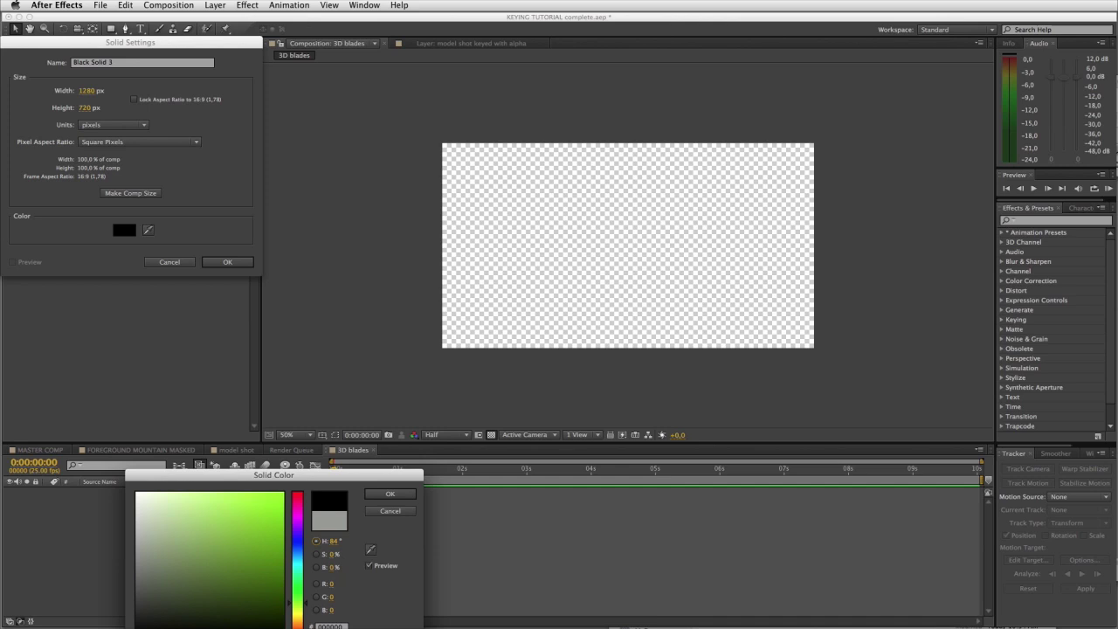
click(390, 495)
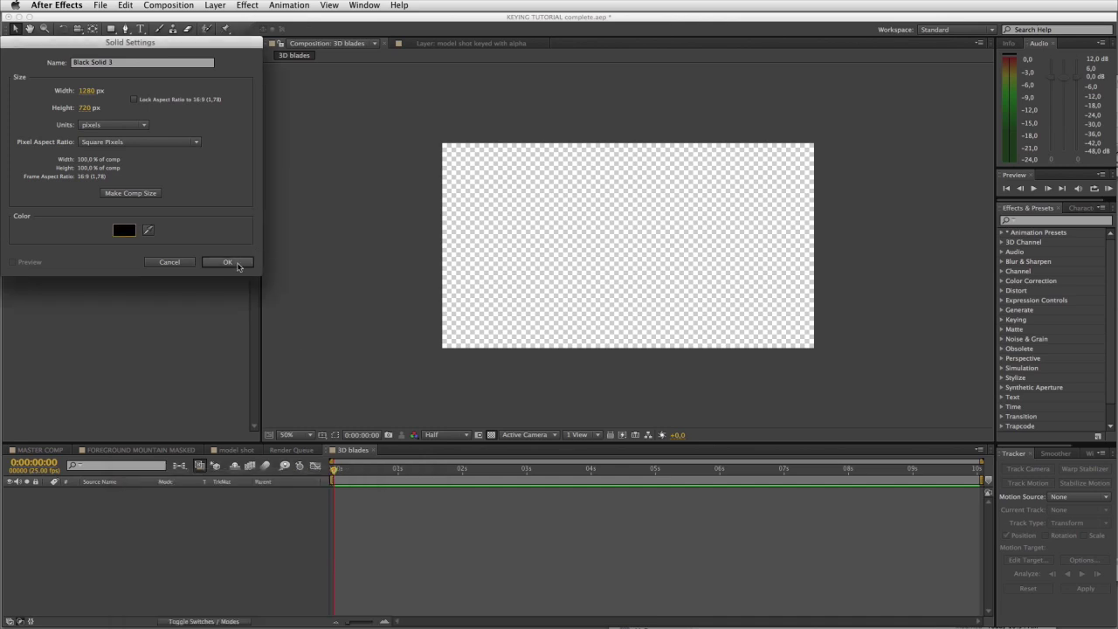
click(236, 263)
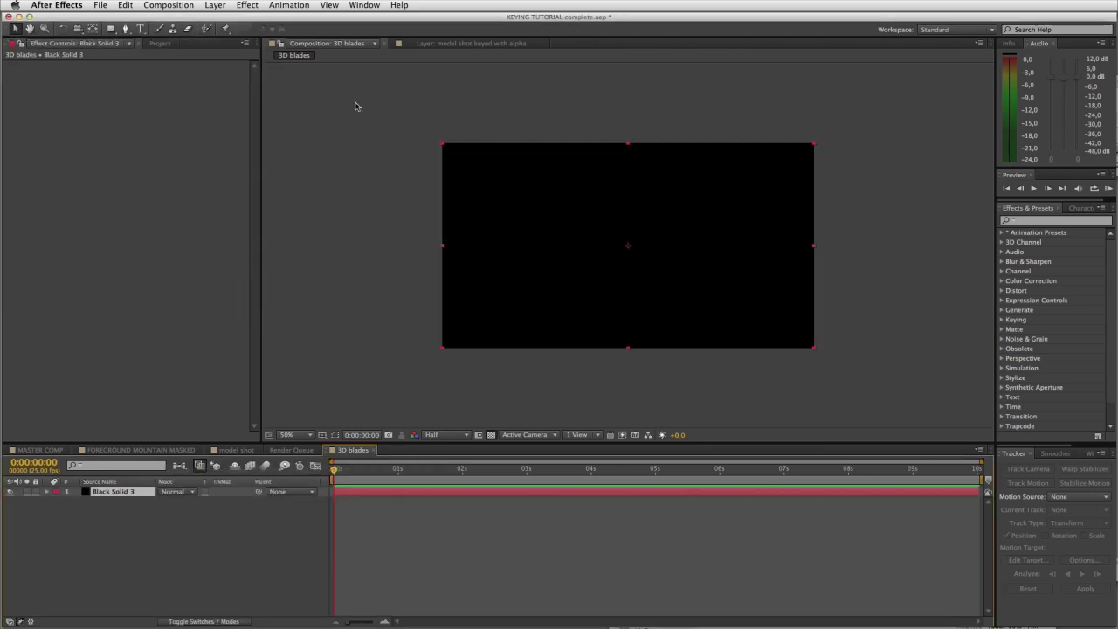
Apply the Video Copilot Element effect to the black solid
click(248, 6)
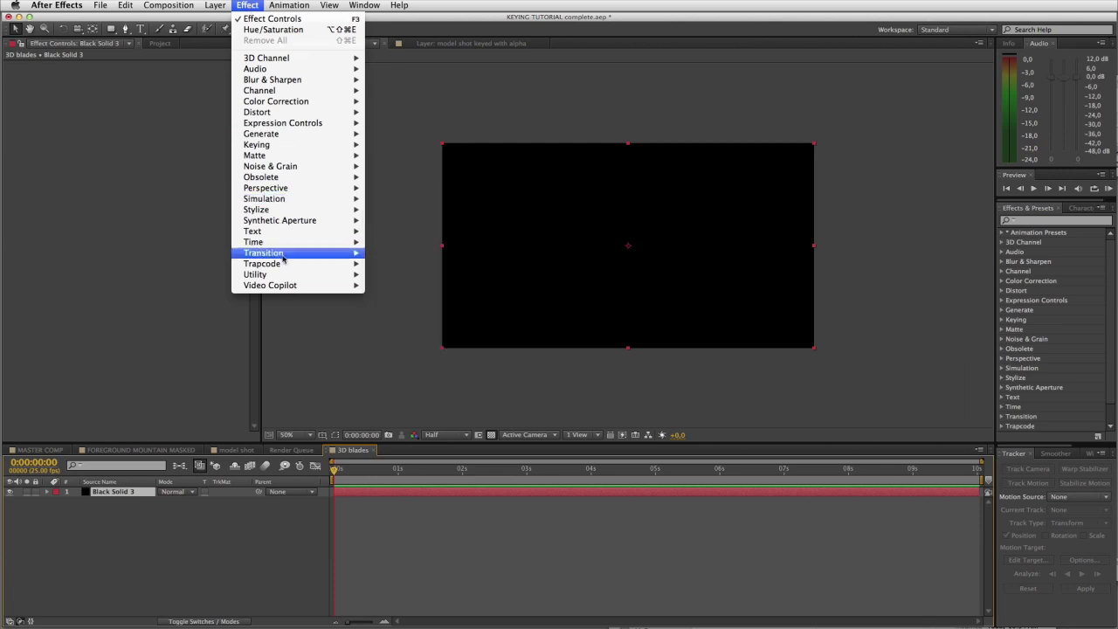
mouse_move(283, 290)
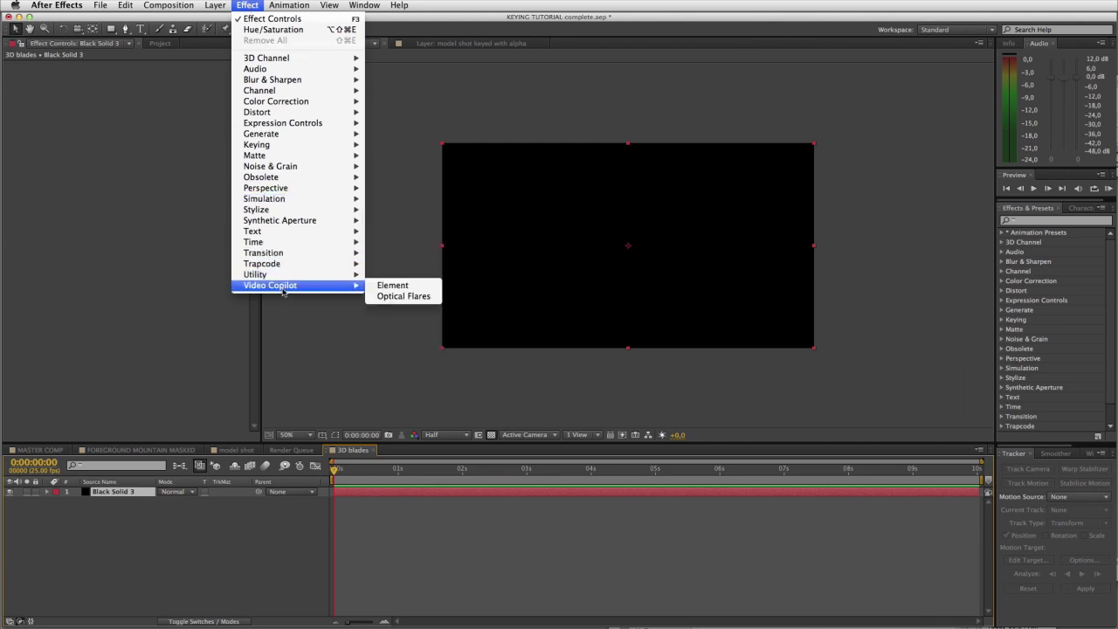
click(392, 286)
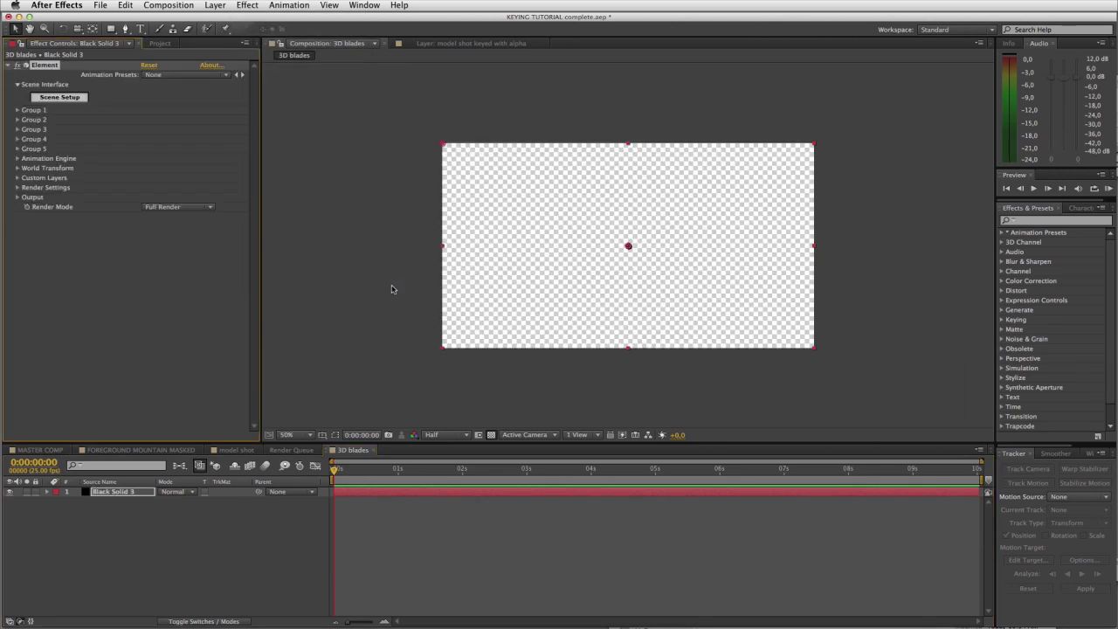
Import Hind blades main v3.obj into a full-screen Element Scene Setup and orbit to inspect it
click(59, 99)
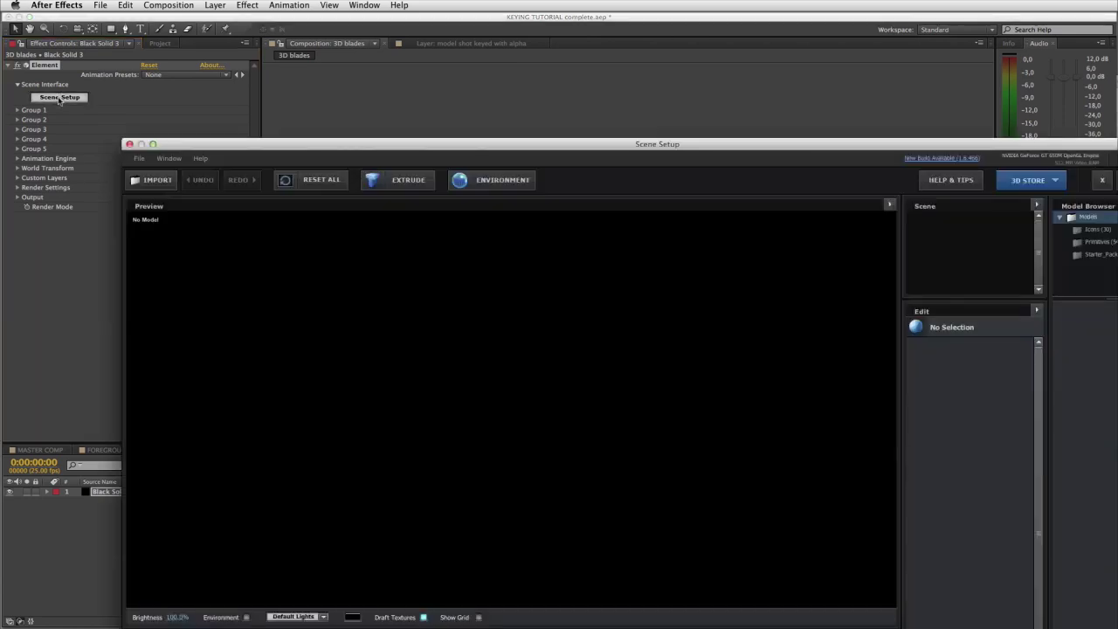
drag(407, 142, 299, 33)
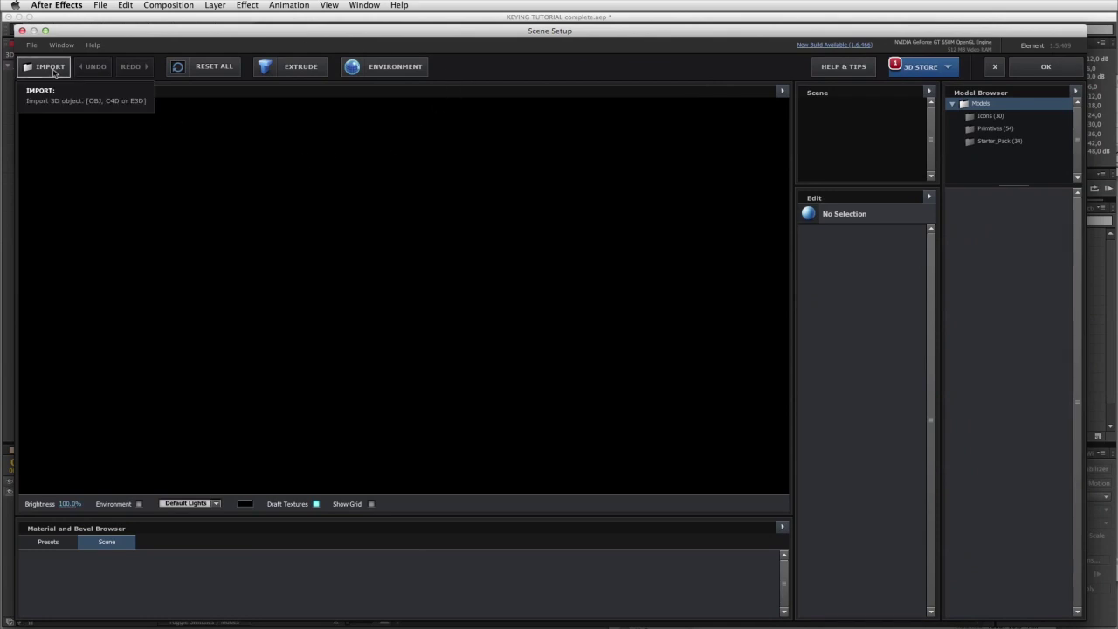
click(52, 70)
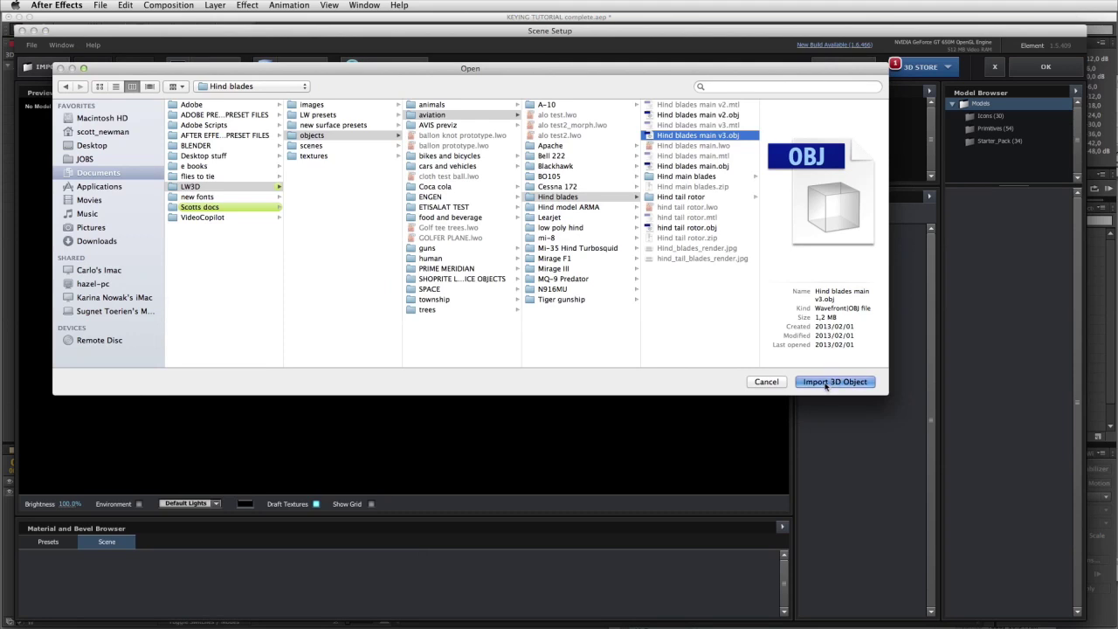
click(826, 384)
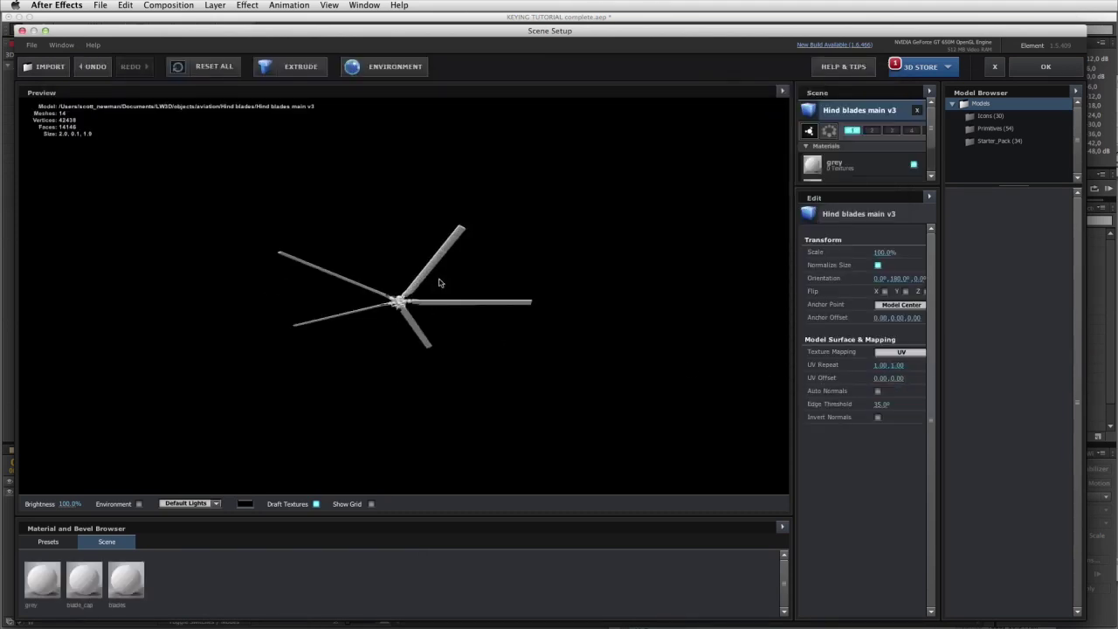
drag(439, 282, 394, 347)
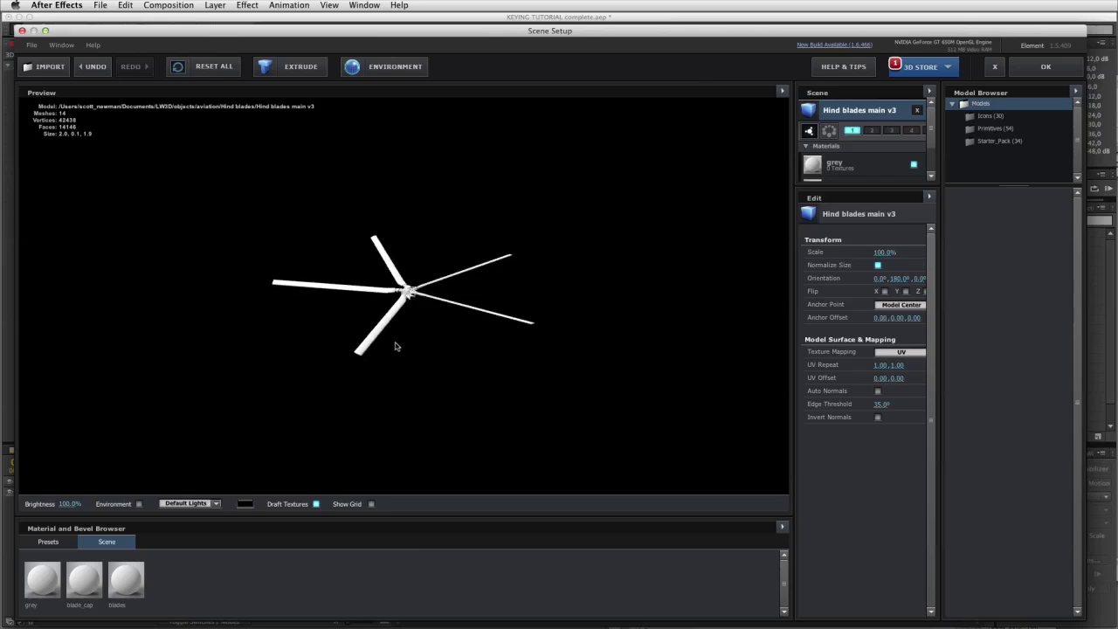
scroll(413, 307, up, 5)
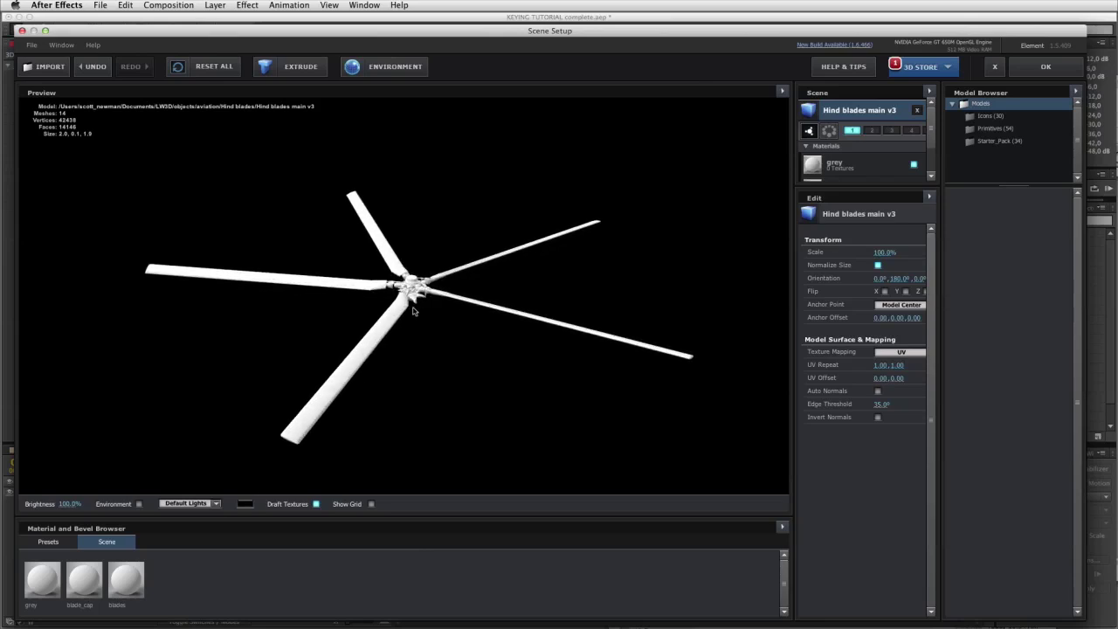
scroll(413, 308, up, 5)
scroll(436, 306, down, 3)
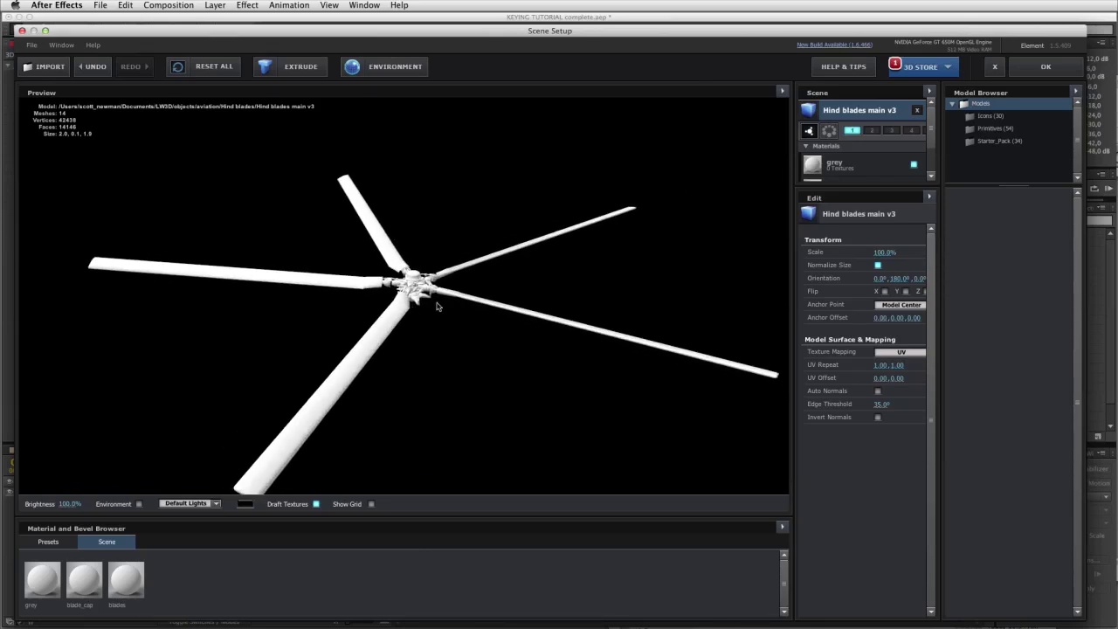
drag(438, 306, 728, 236)
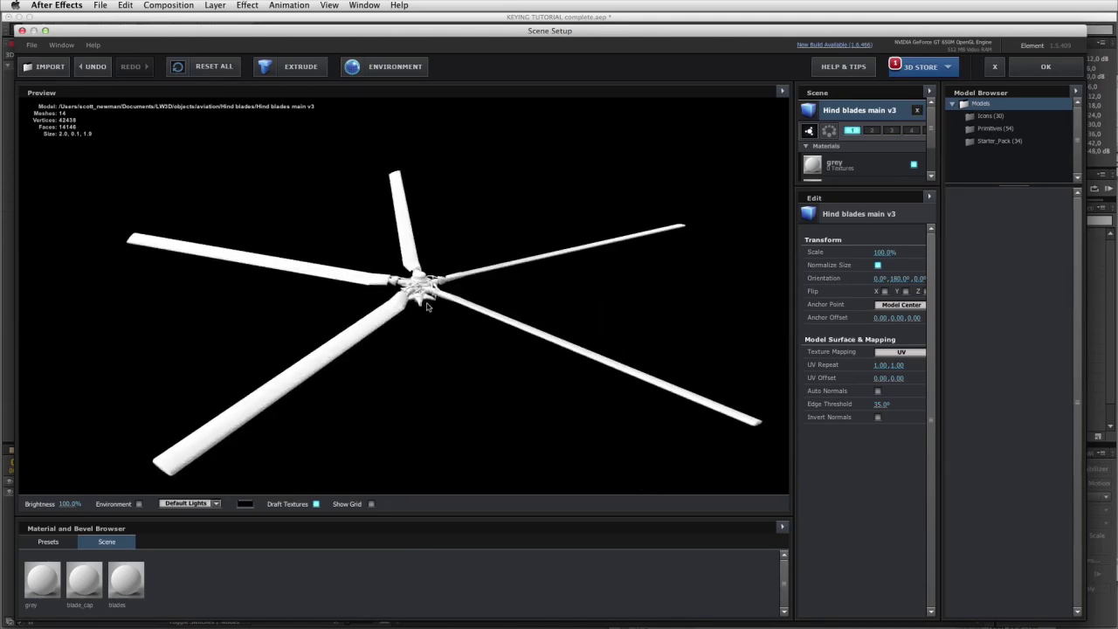
Change the Hind blades model's Anchor Point from Model Center to From Model
click(887, 307)
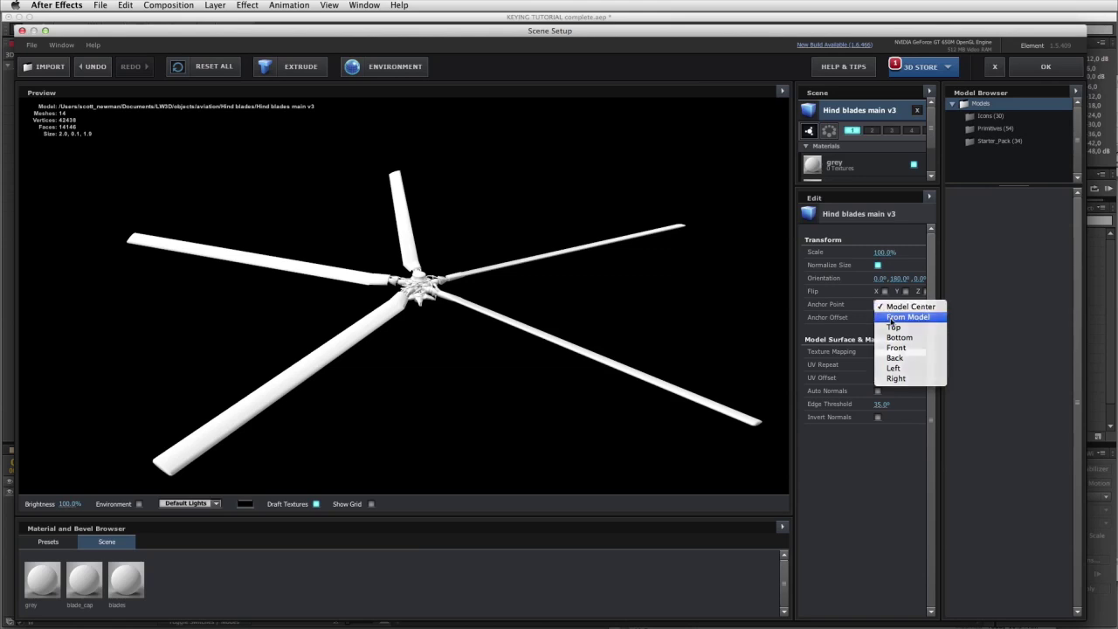
click(891, 318)
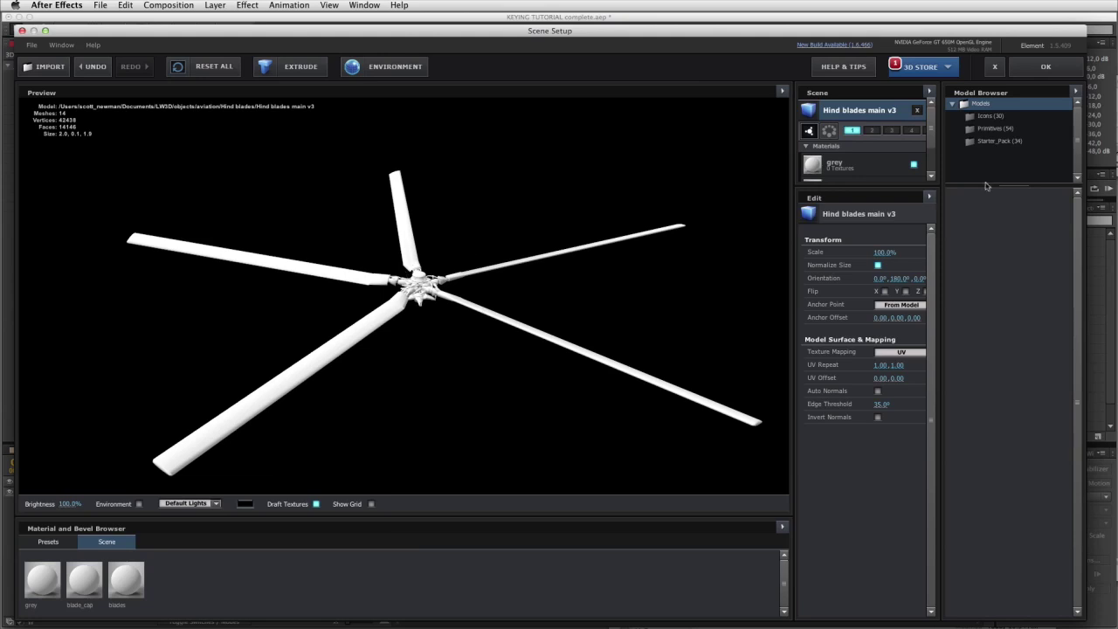
drag(931, 120, 932, 145)
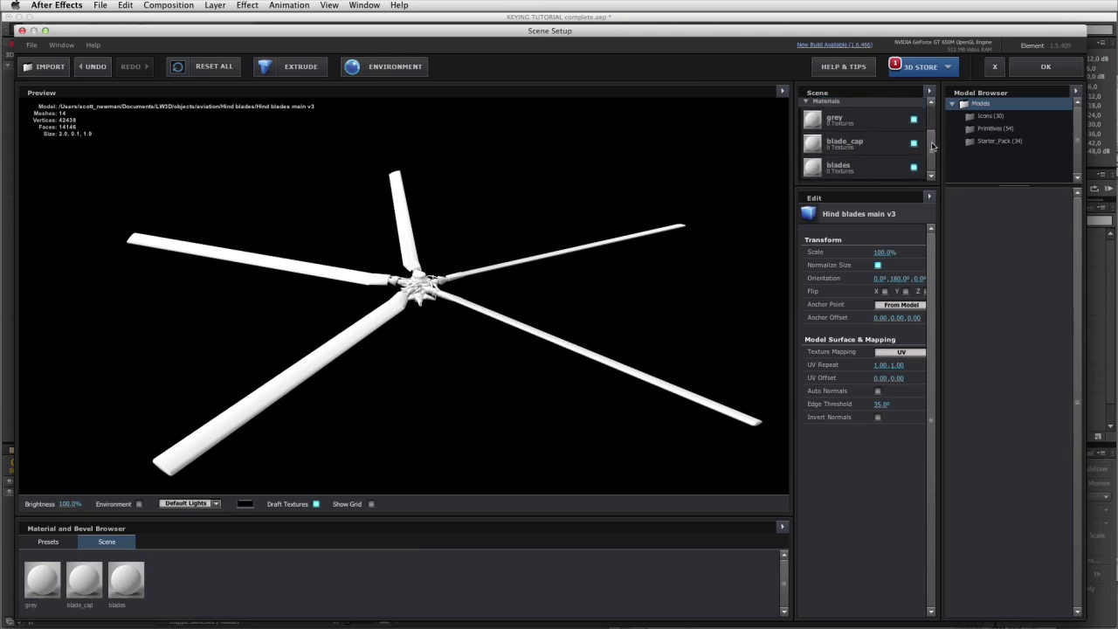
Set the grey material's diffuse colour to a dark grey in Element 3D
click(836, 124)
click(882, 365)
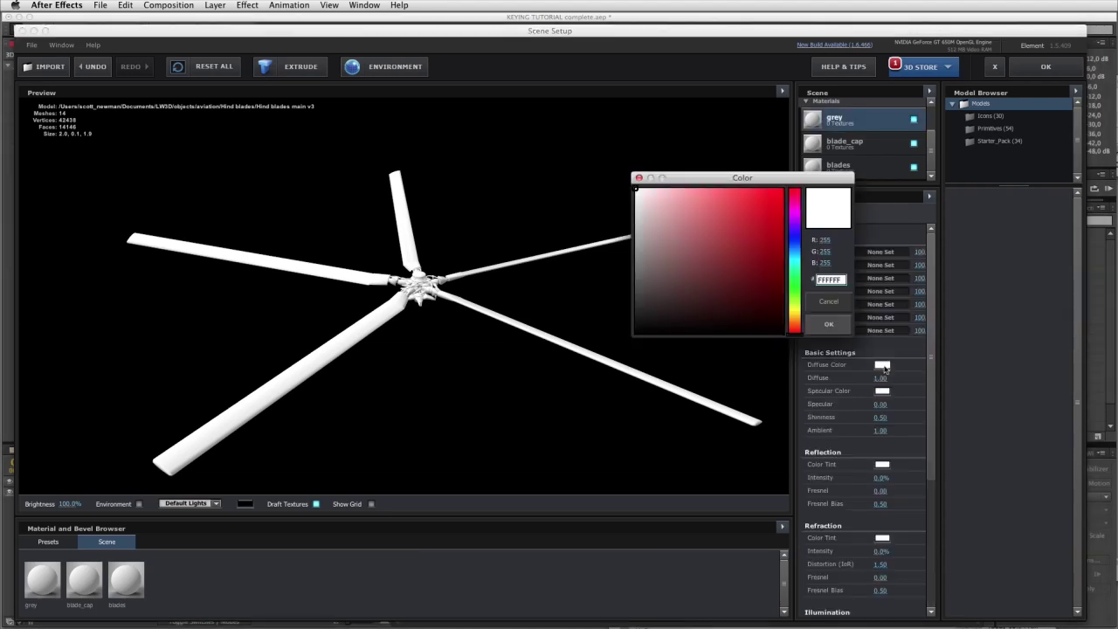
click(635, 282)
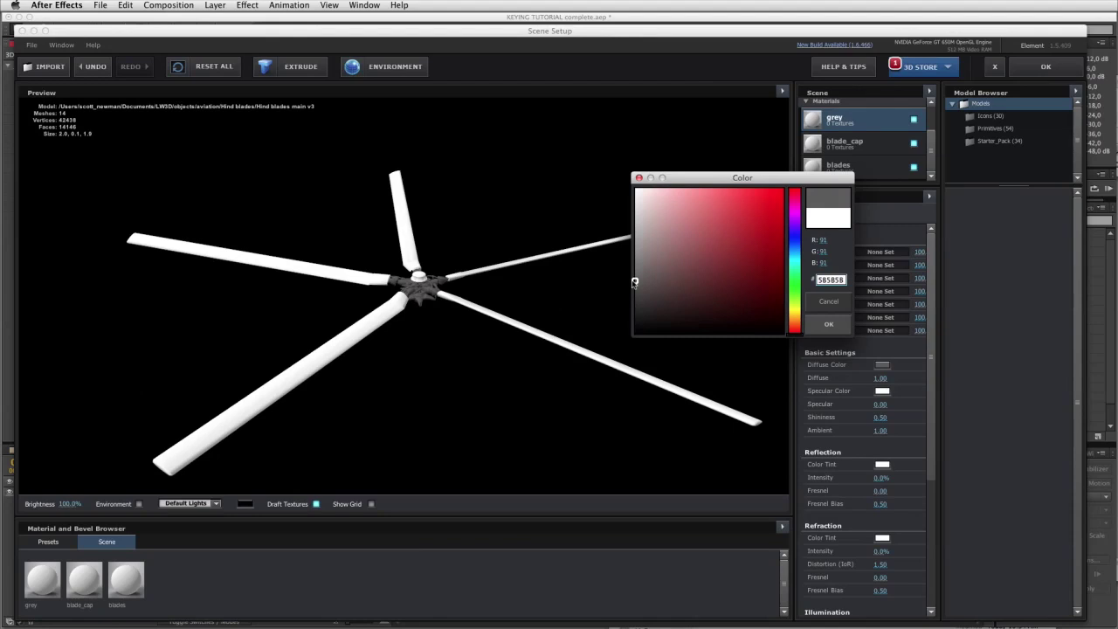
drag(635, 282, 638, 266)
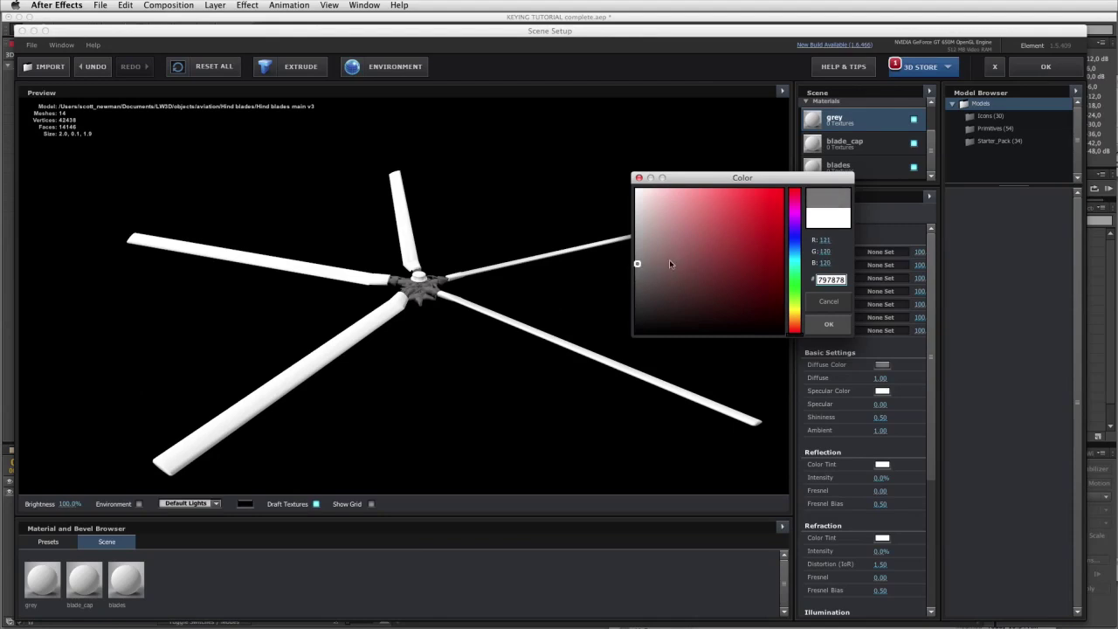
click(829, 327)
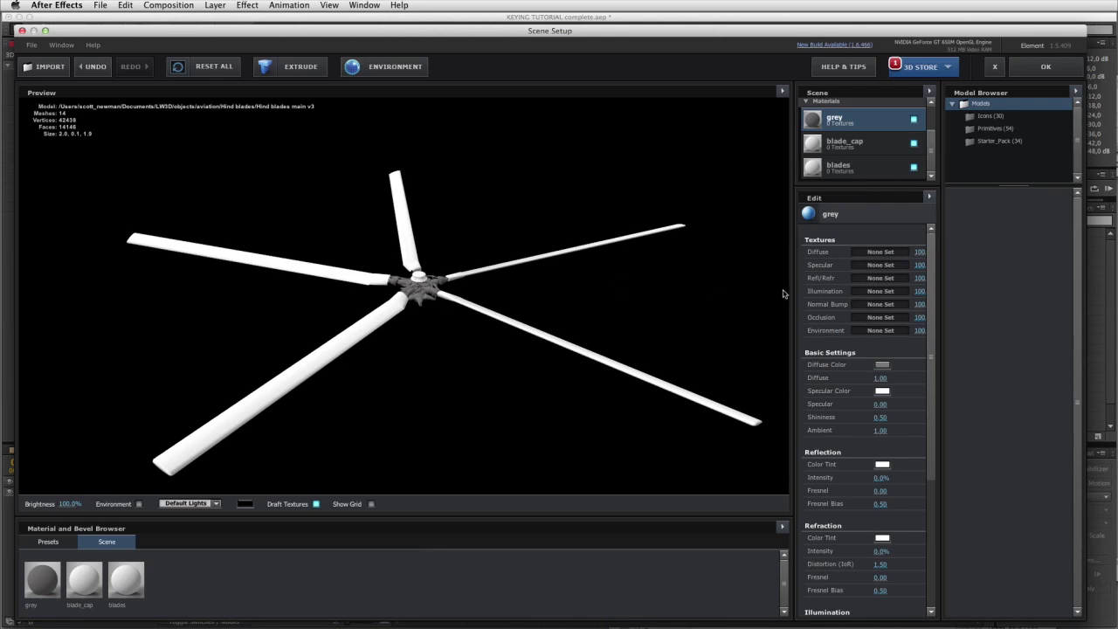
Give the blade_cap material a muted brownish diffuse colour
click(870, 144)
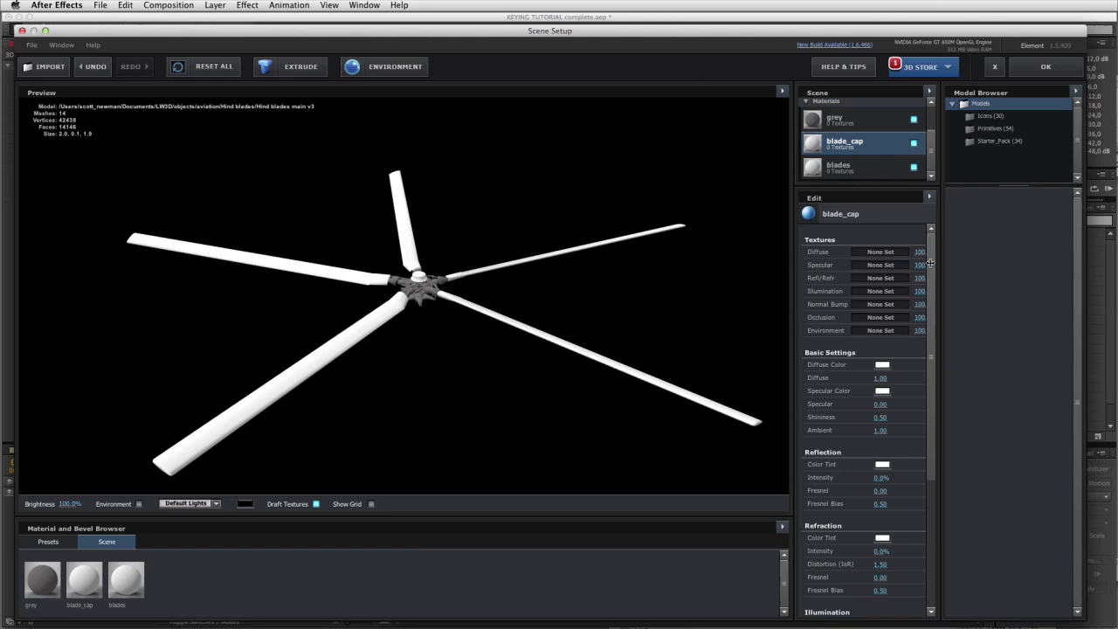
click(883, 365)
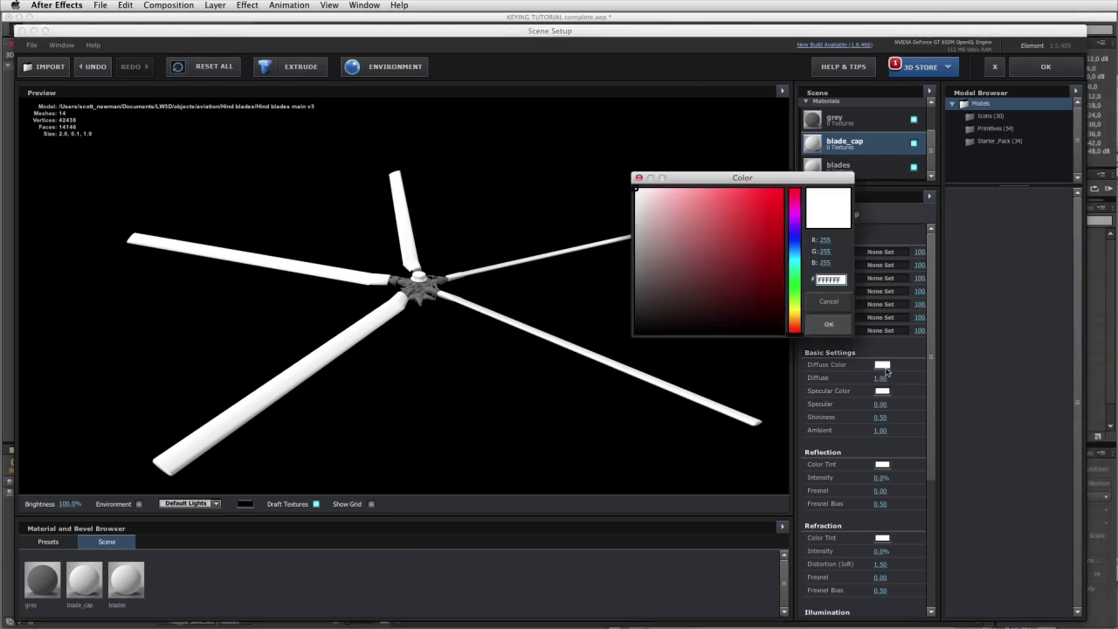
click(794, 311)
drag(794, 311, 793, 317)
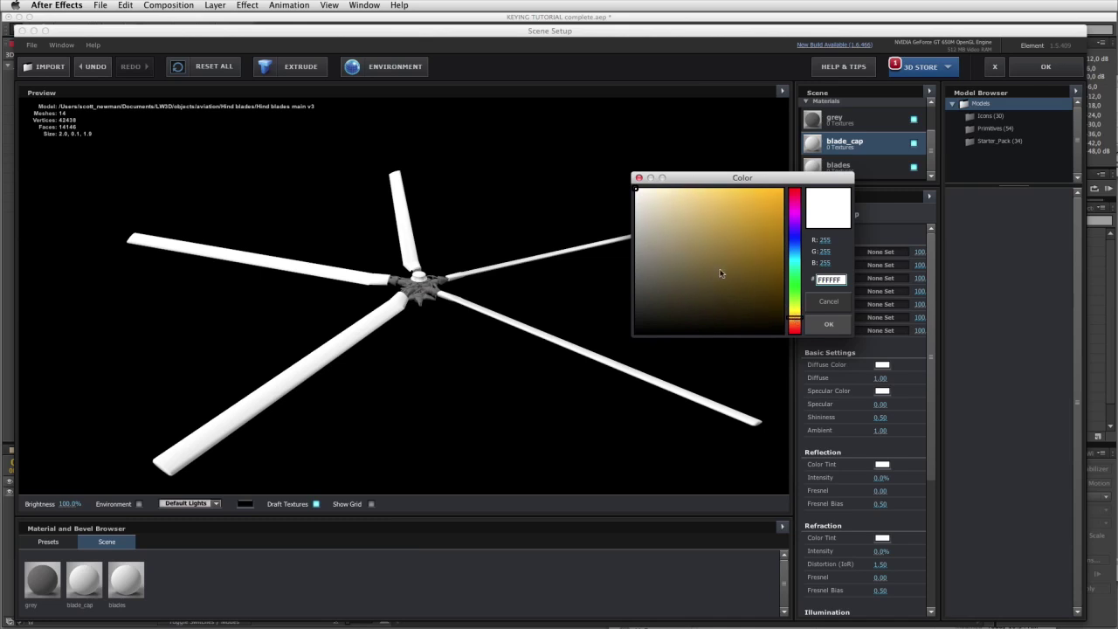
drag(667, 271, 670, 247)
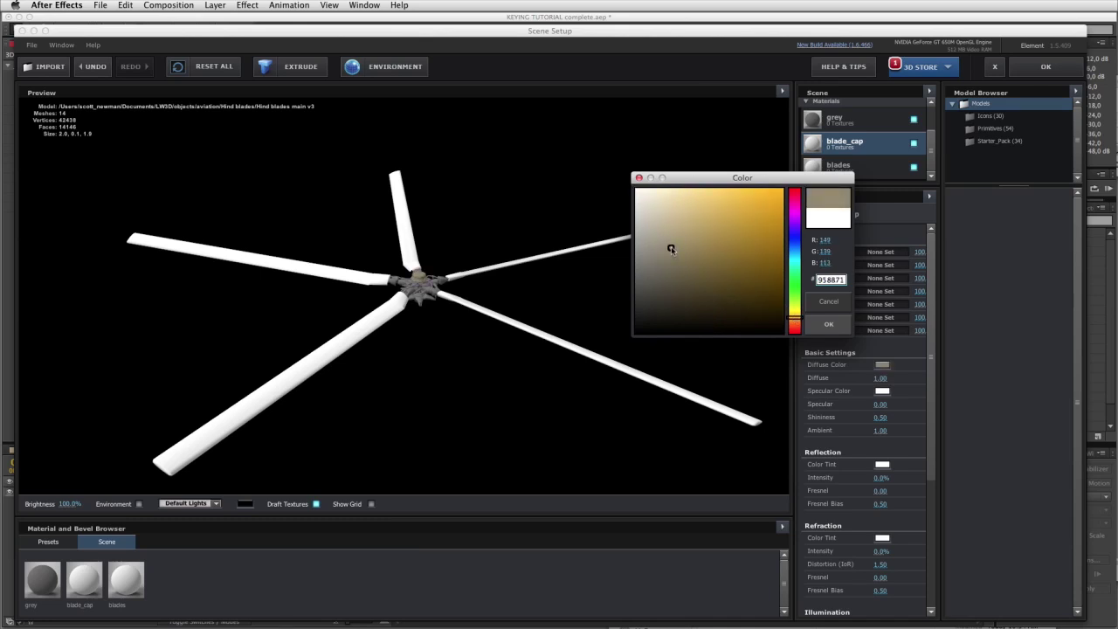
click(840, 327)
Tint the blades material a light beige diffuse colour
click(851, 170)
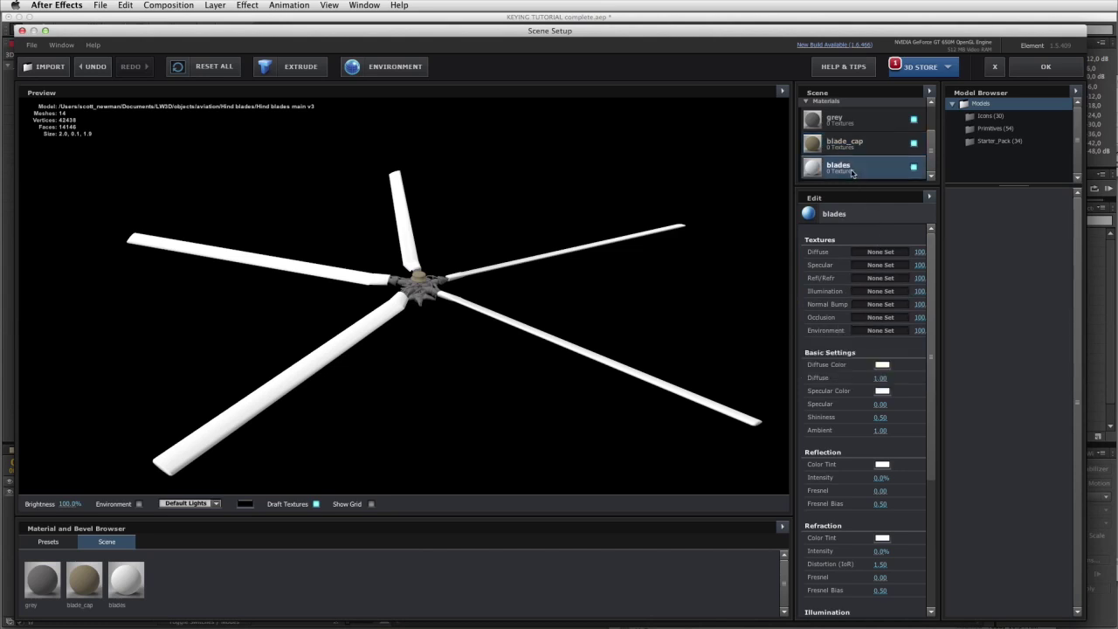
click(882, 365)
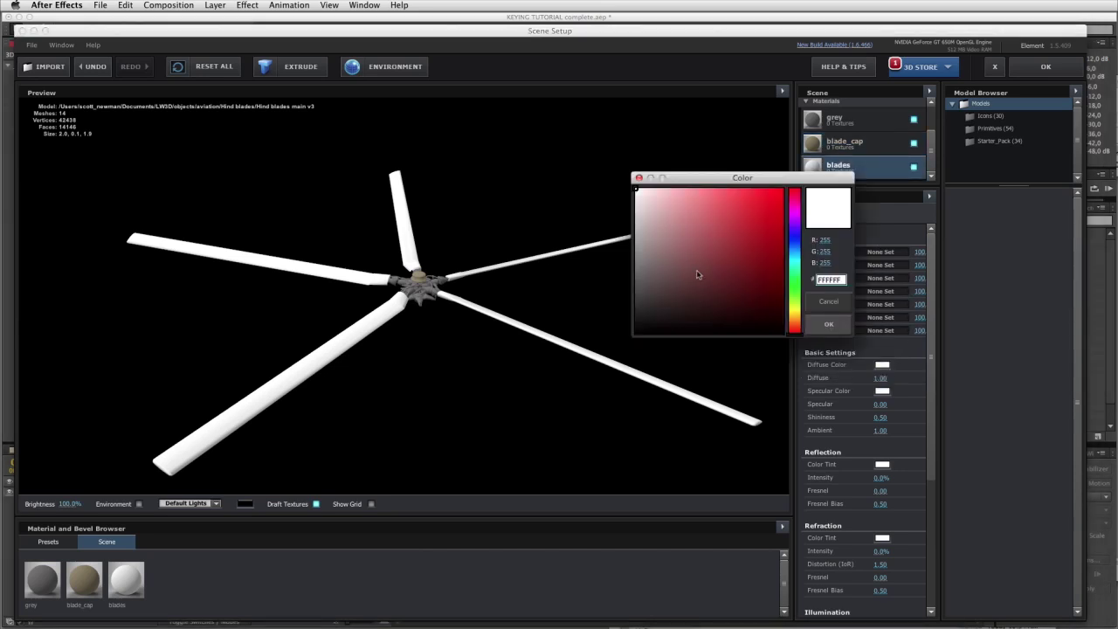
drag(798, 312, 797, 316)
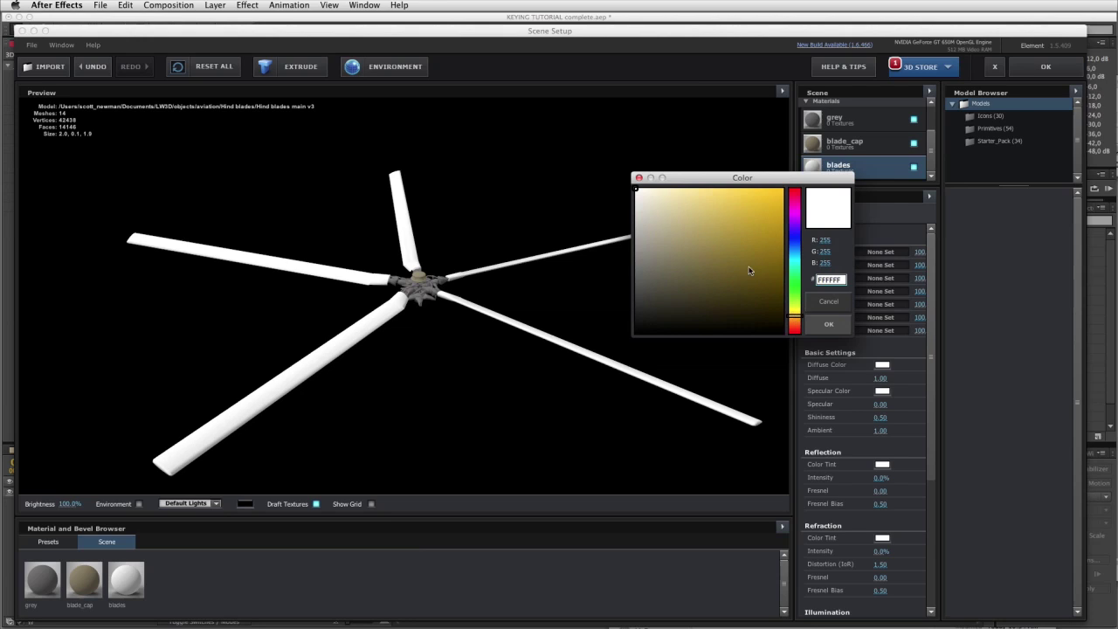
drag(668, 246, 671, 239)
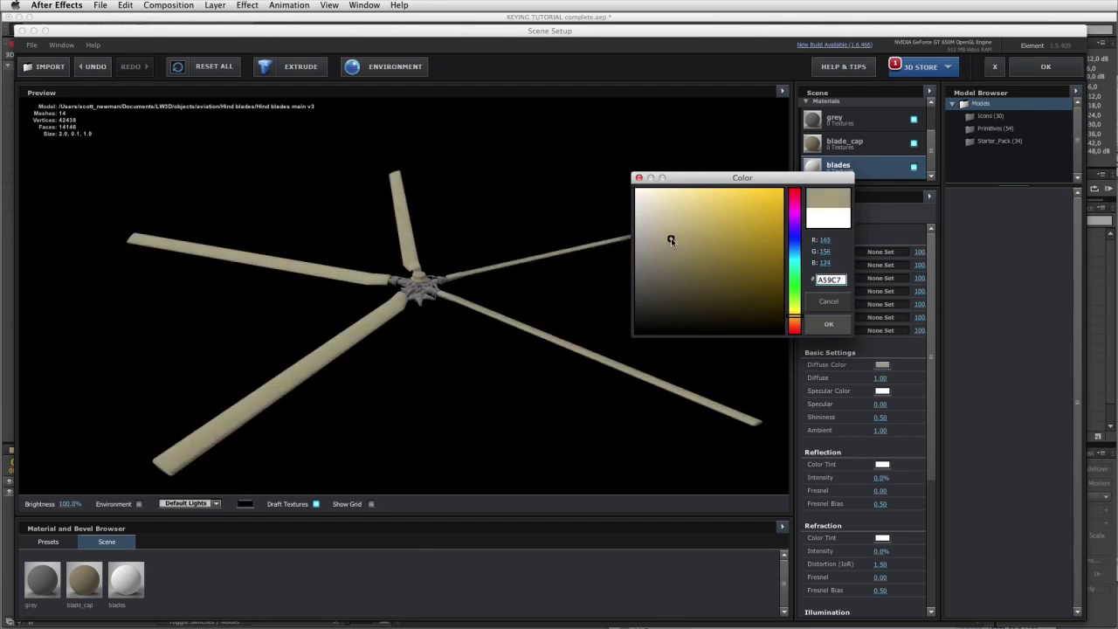
click(828, 324)
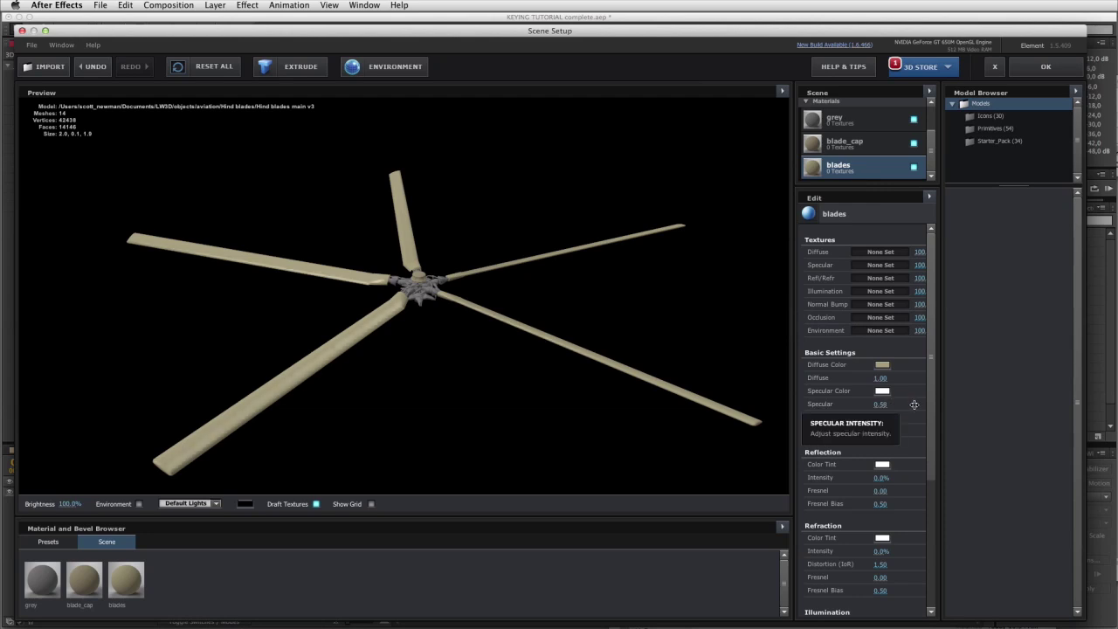
Raise specular on the blades, grey (0.72) and blade_cap (0.58) materials and inspect the shading
drag(882, 401, 859, 418)
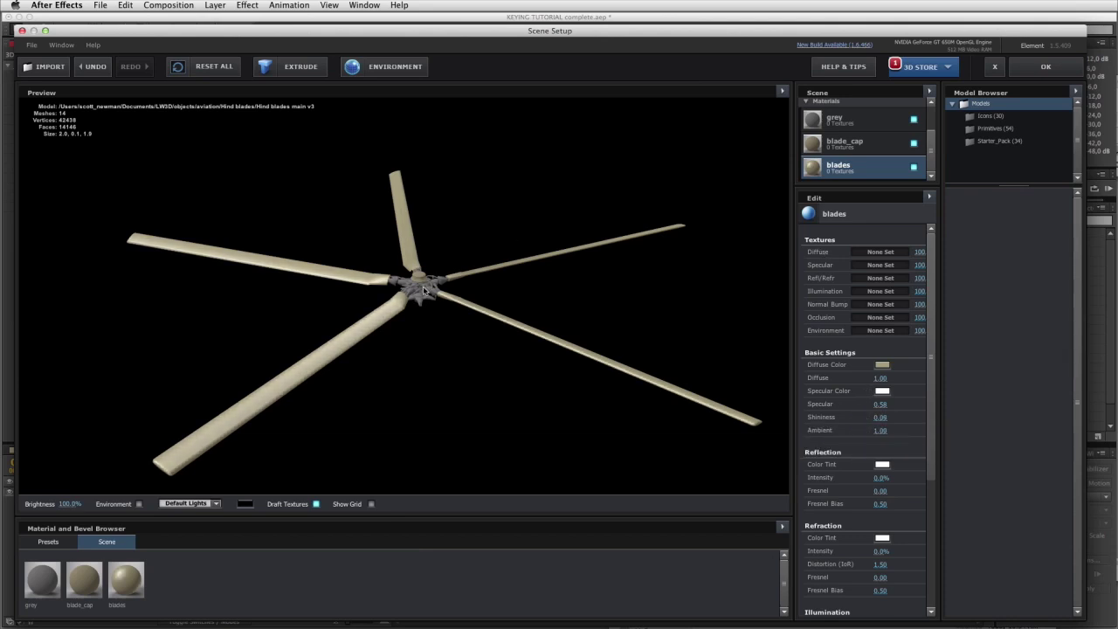
click(856, 122)
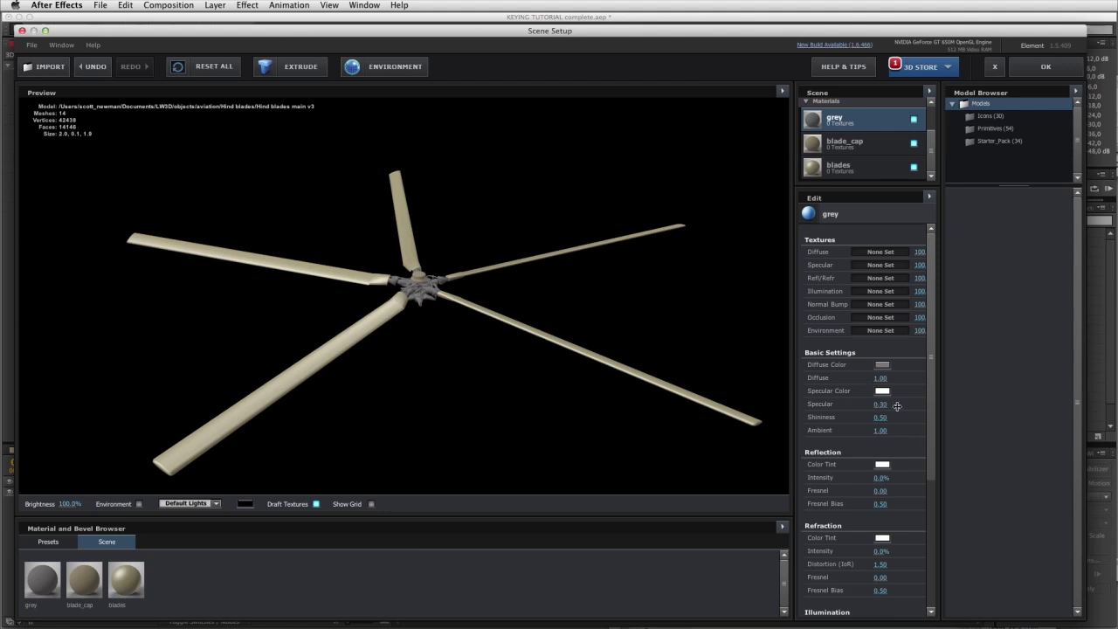
drag(897, 406, 859, 418)
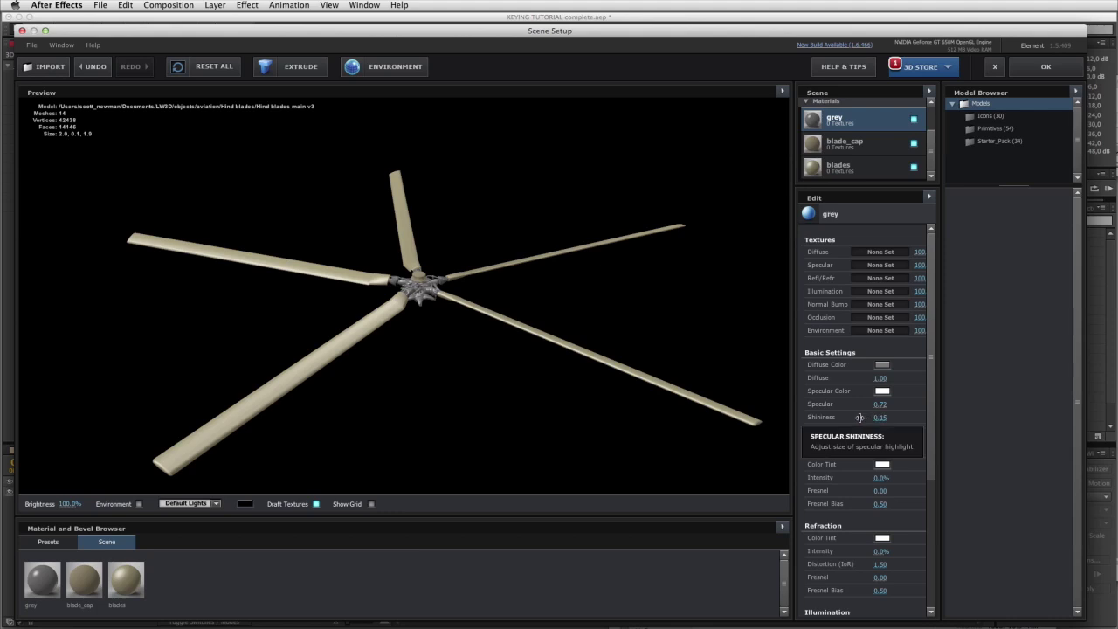
click(848, 153)
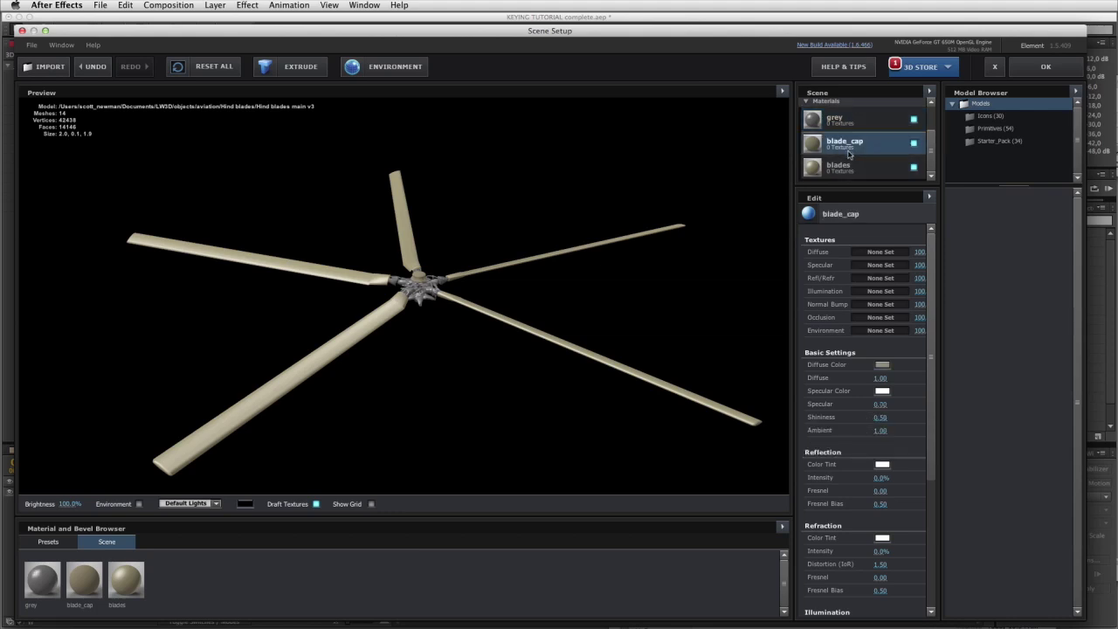
drag(882, 405, 851, 417)
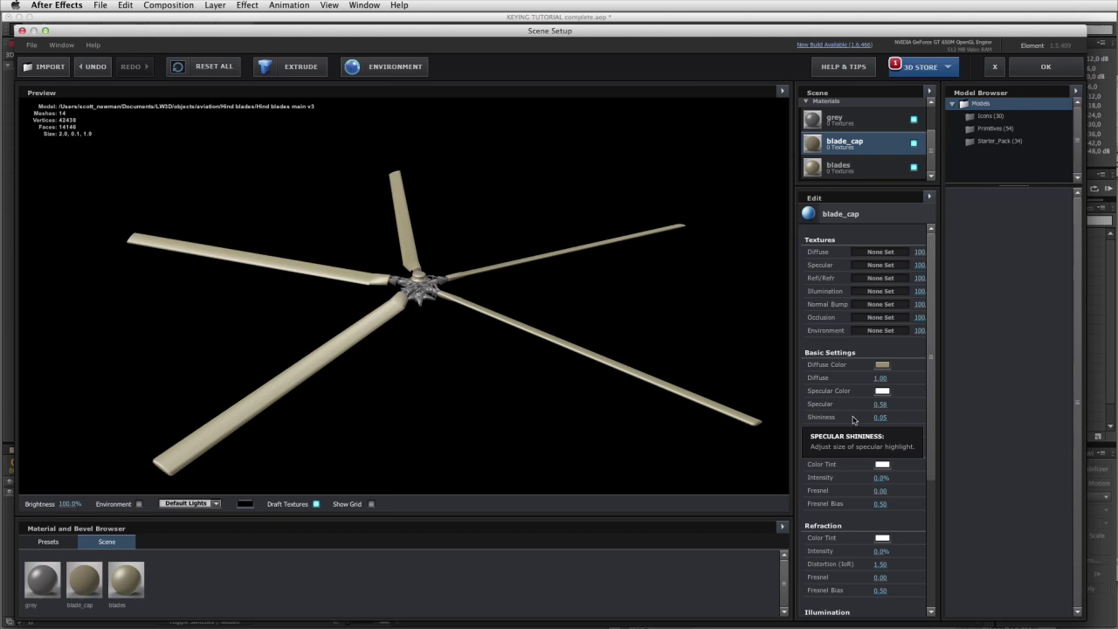
drag(528, 314, 478, 306)
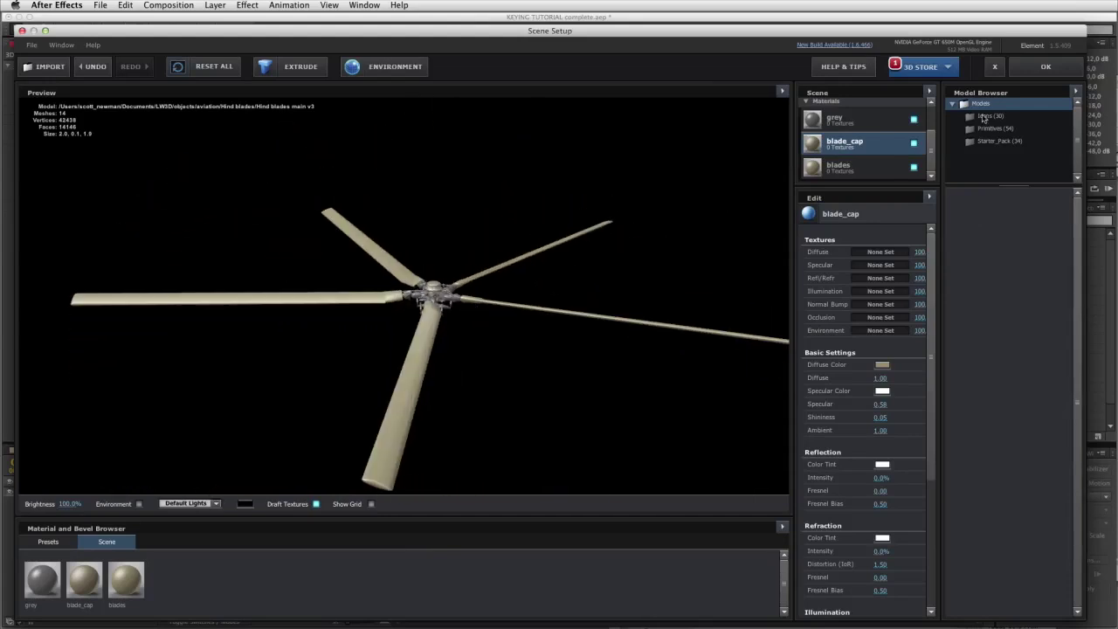
Apply the Element 3D scene and add a new Camera 1 to the 3D blades comp
click(1039, 73)
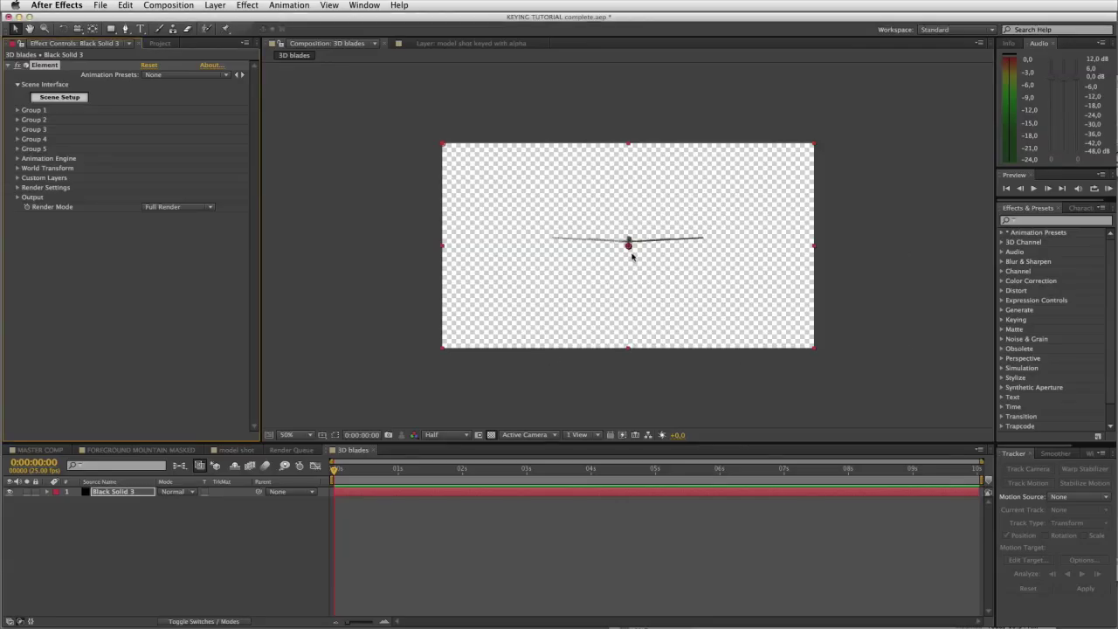
click(79, 546)
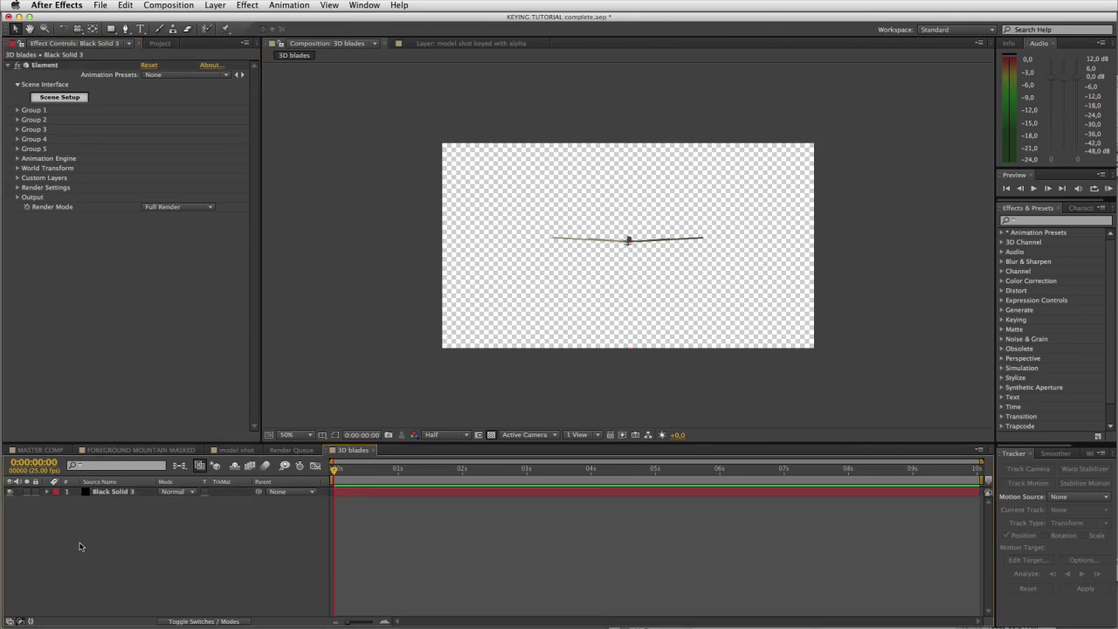
click(215, 5)
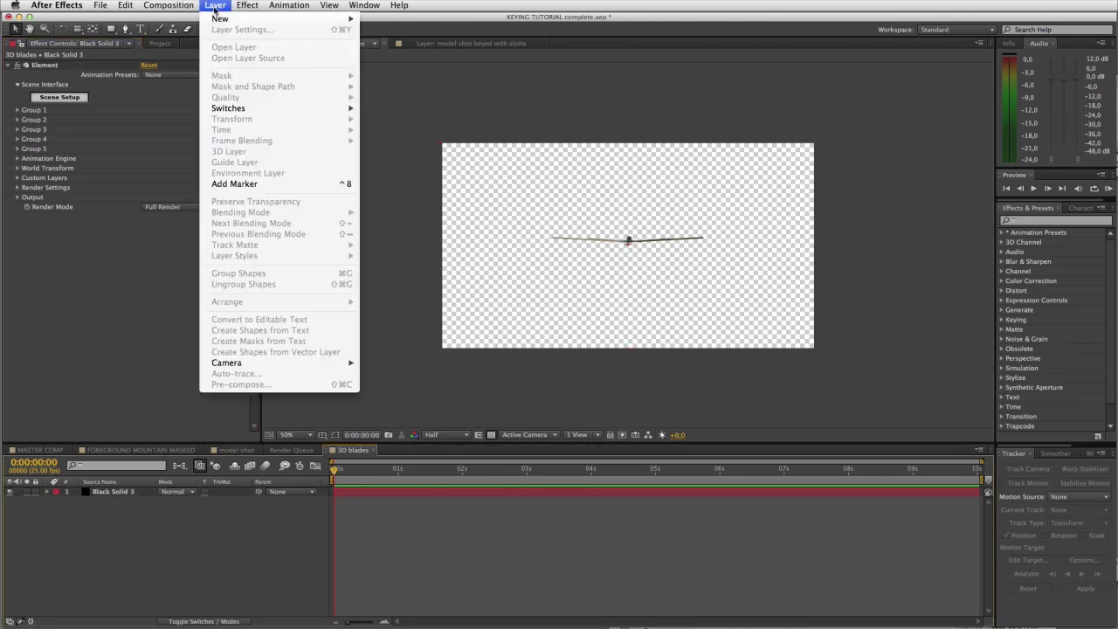
mouse_move(229, 19)
click(425, 54)
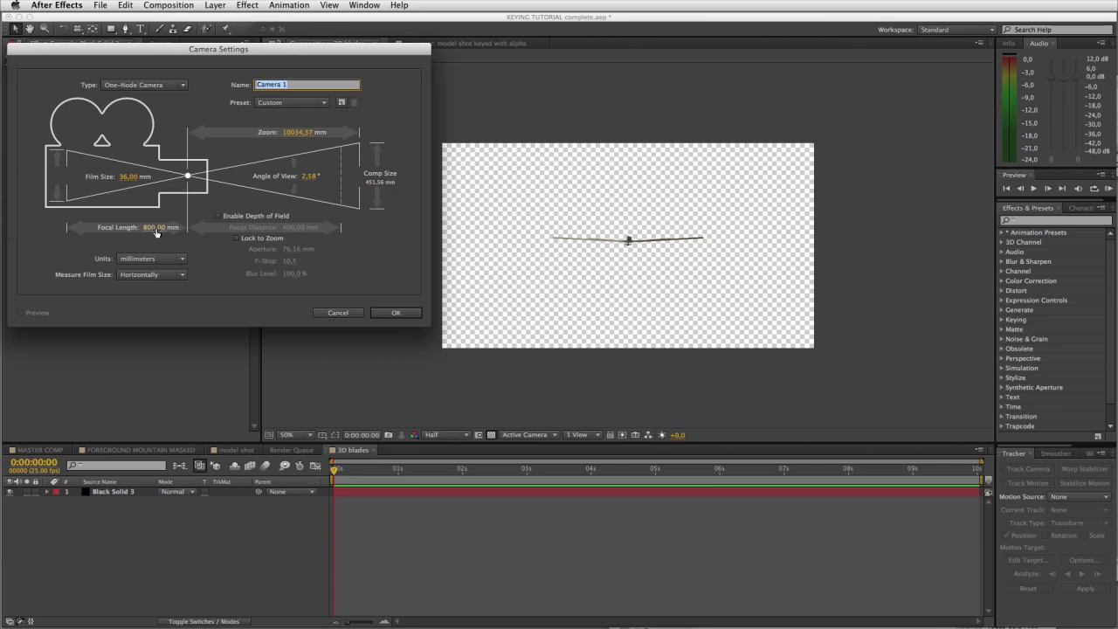
click(384, 315)
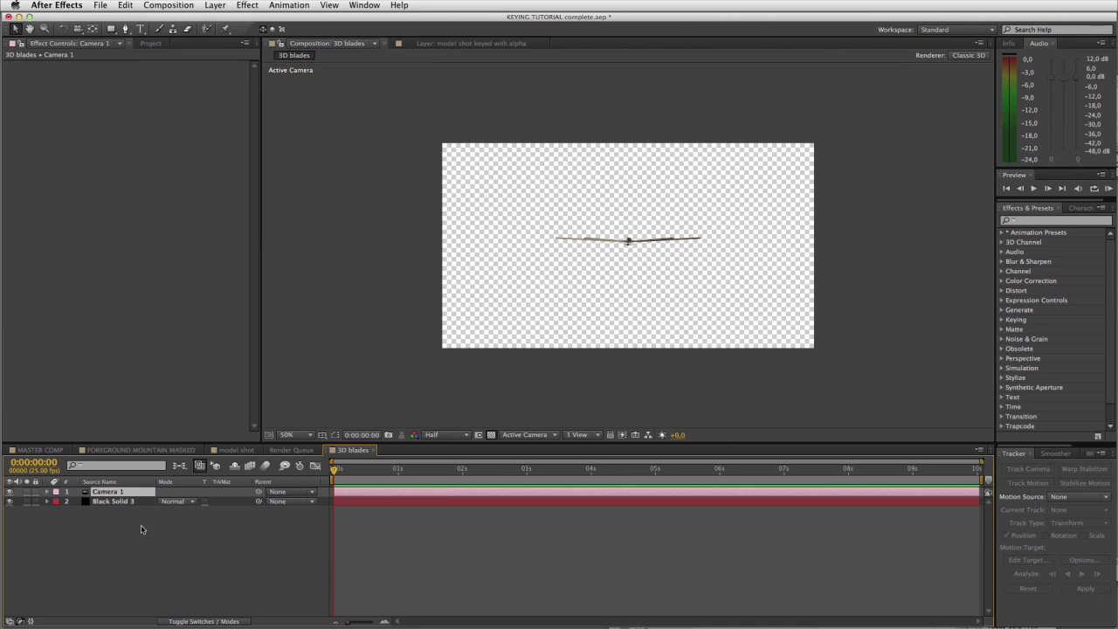
Move Camera 1 to Z position -12033.4 so the rotor blades appear larger
click(109, 522)
click(109, 493)
key(p)
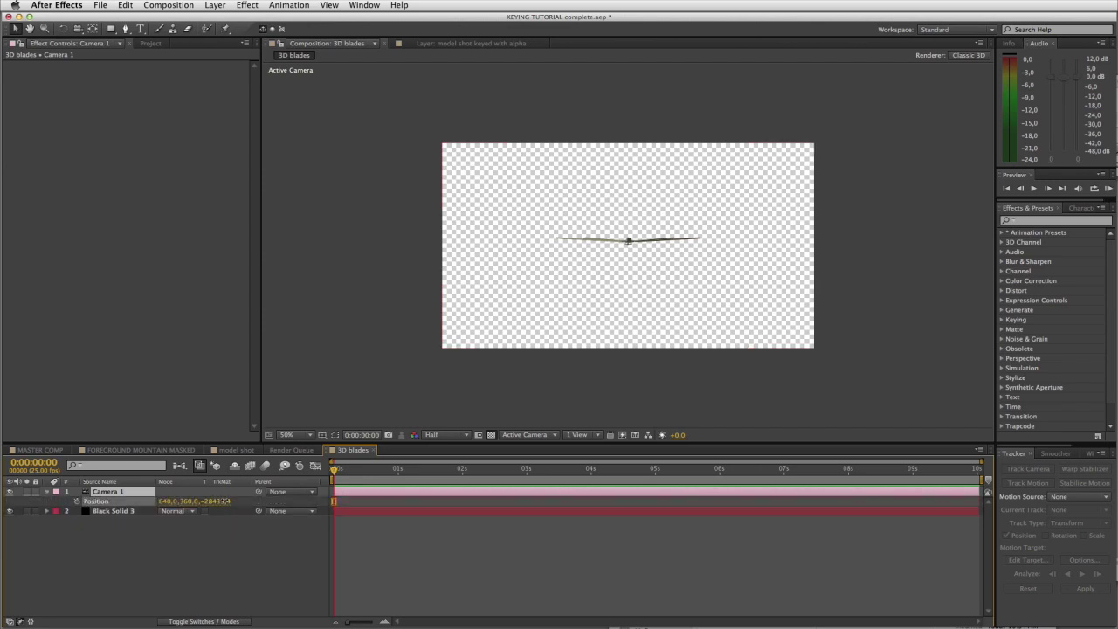
drag(215, 501, 222, 494)
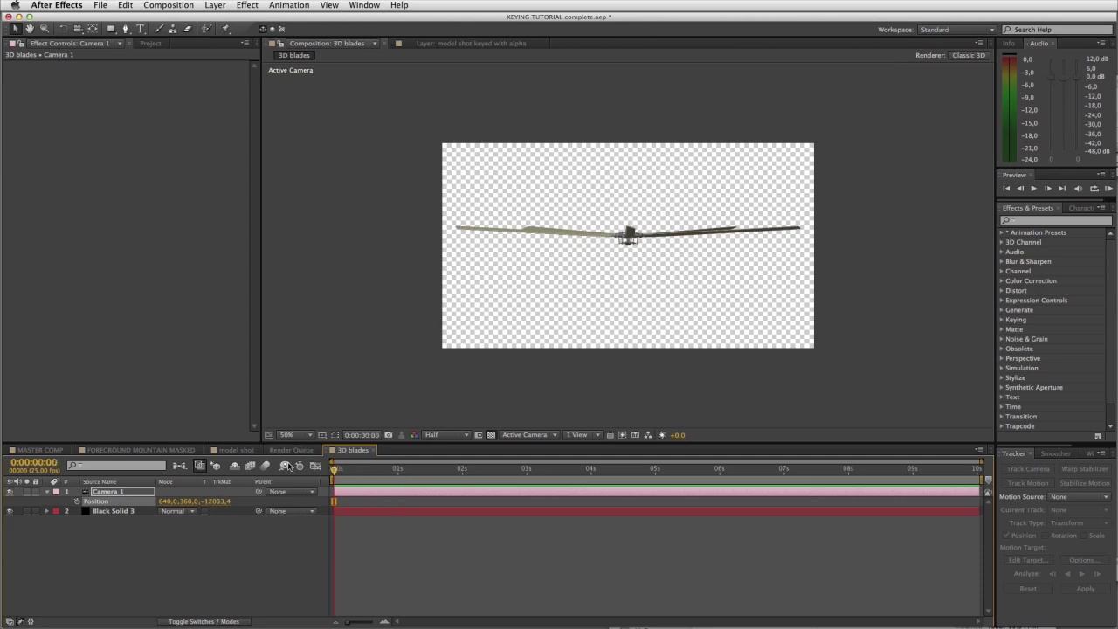
click(493, 468)
drag(493, 469, 332, 468)
On Black Solid 3, add a Y rotation keyframe at 0s under Group 1 > Particle Replicator
click(115, 511)
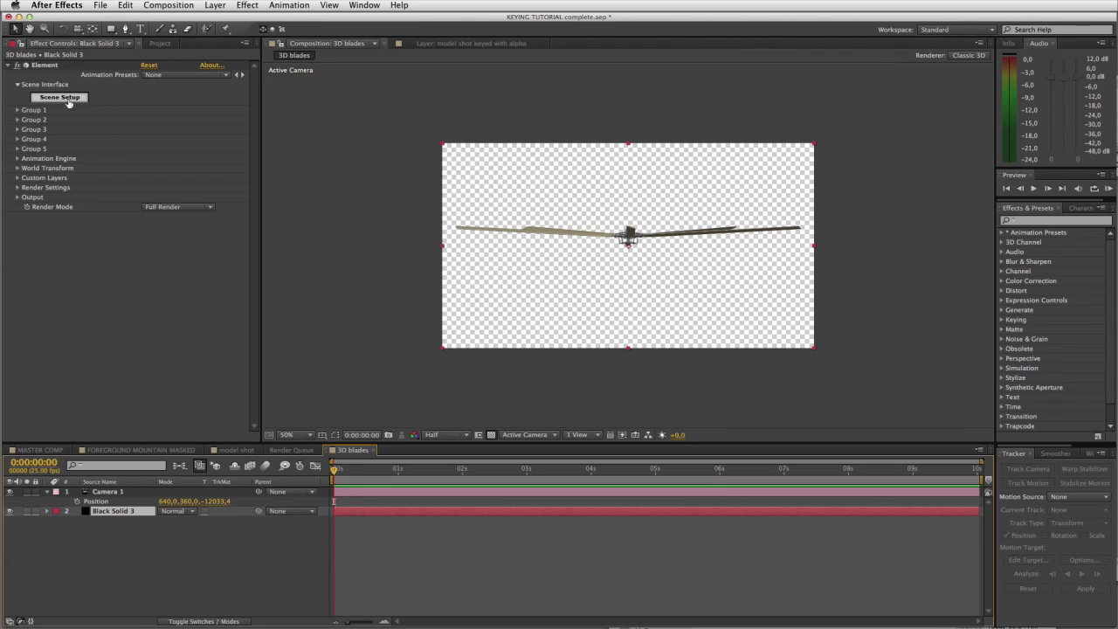
click(17, 111)
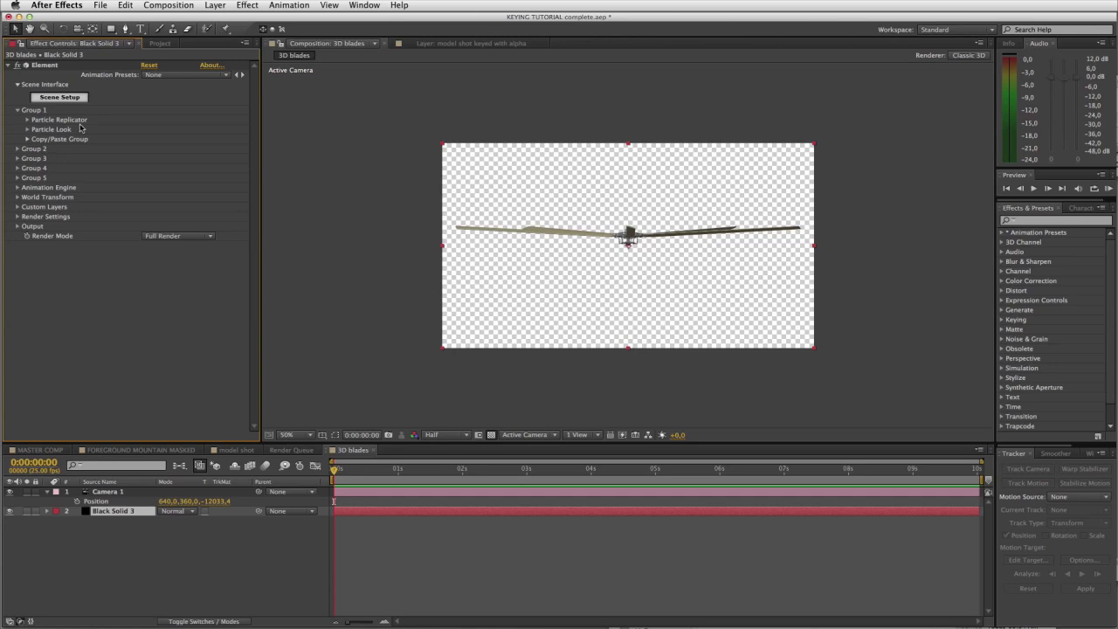
click(27, 119)
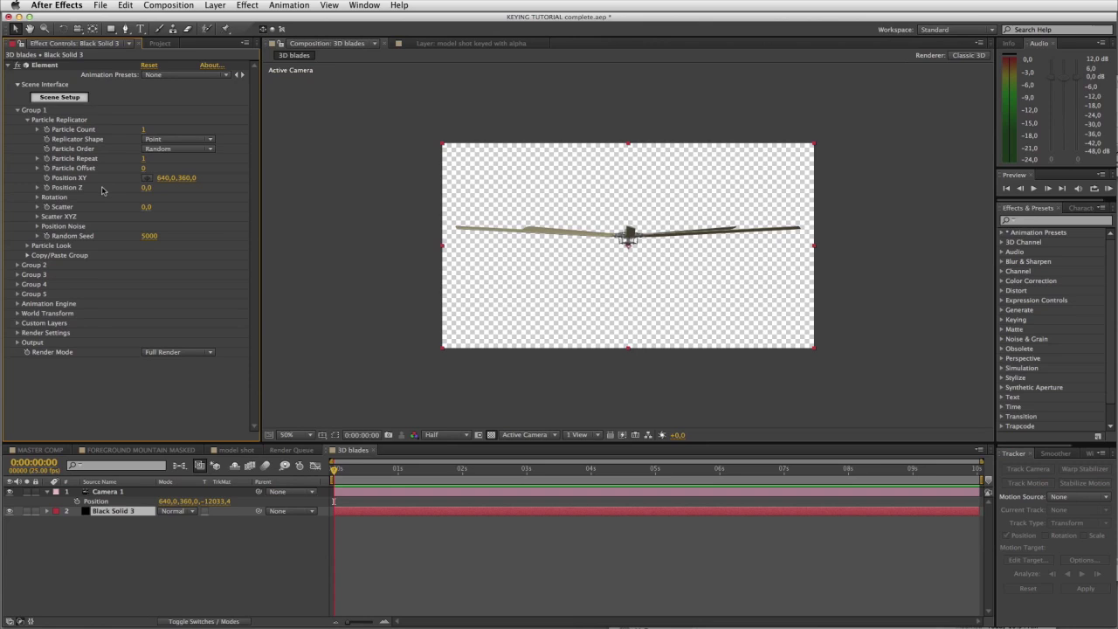
click(37, 197)
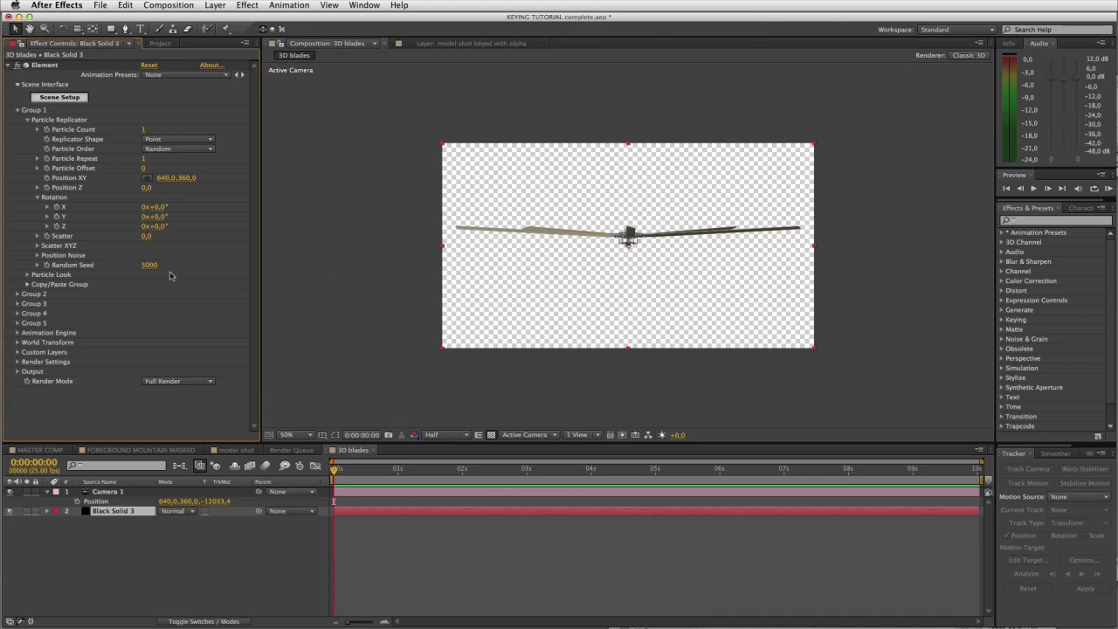
click(57, 217)
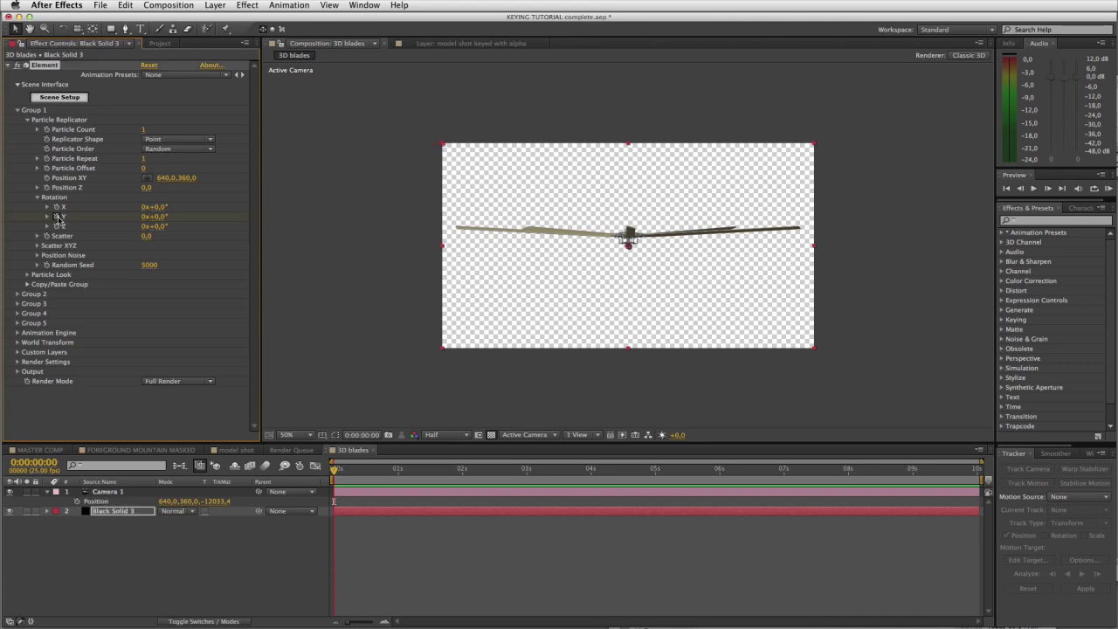
At 0:00:10:00, set the Y rotation to 15x+96°
click(379, 470)
drag(379, 472, 988, 491)
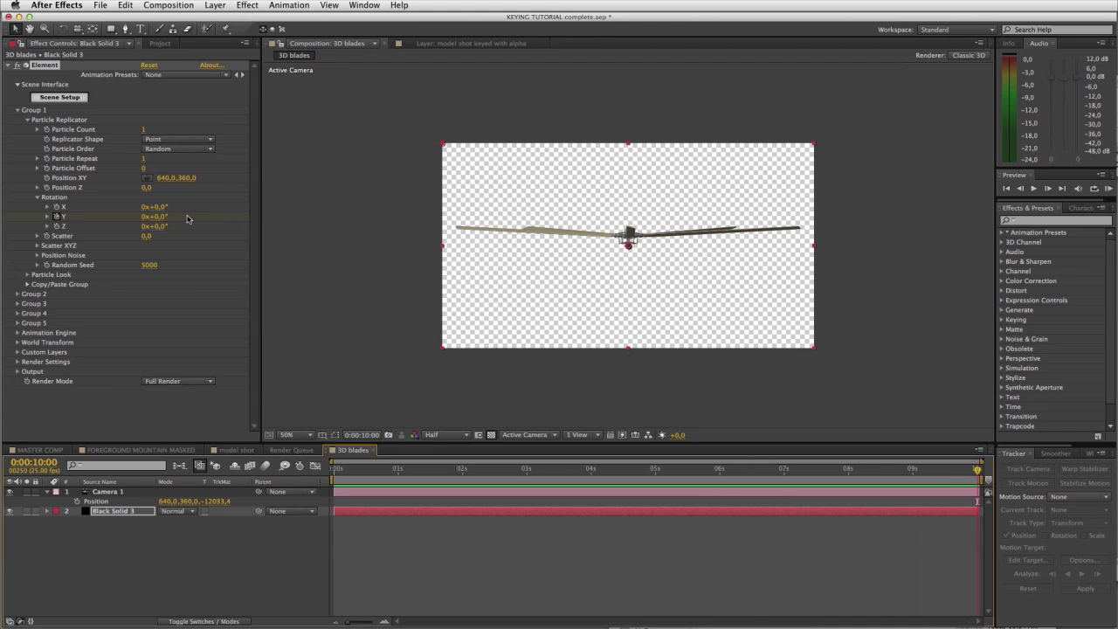
click(146, 218)
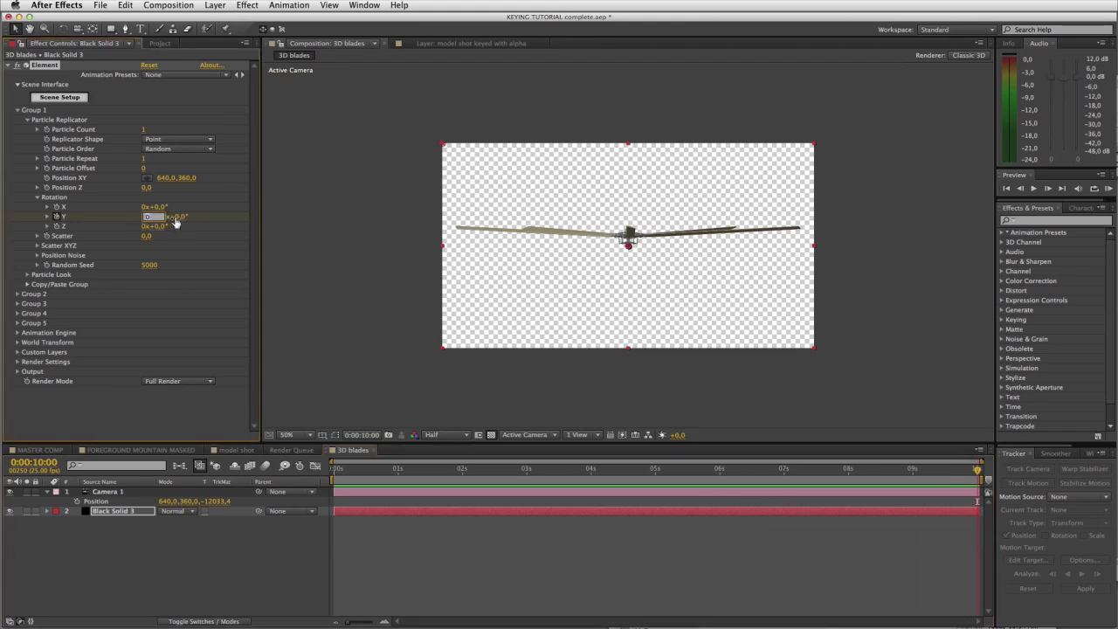
text(4)
key(Return)
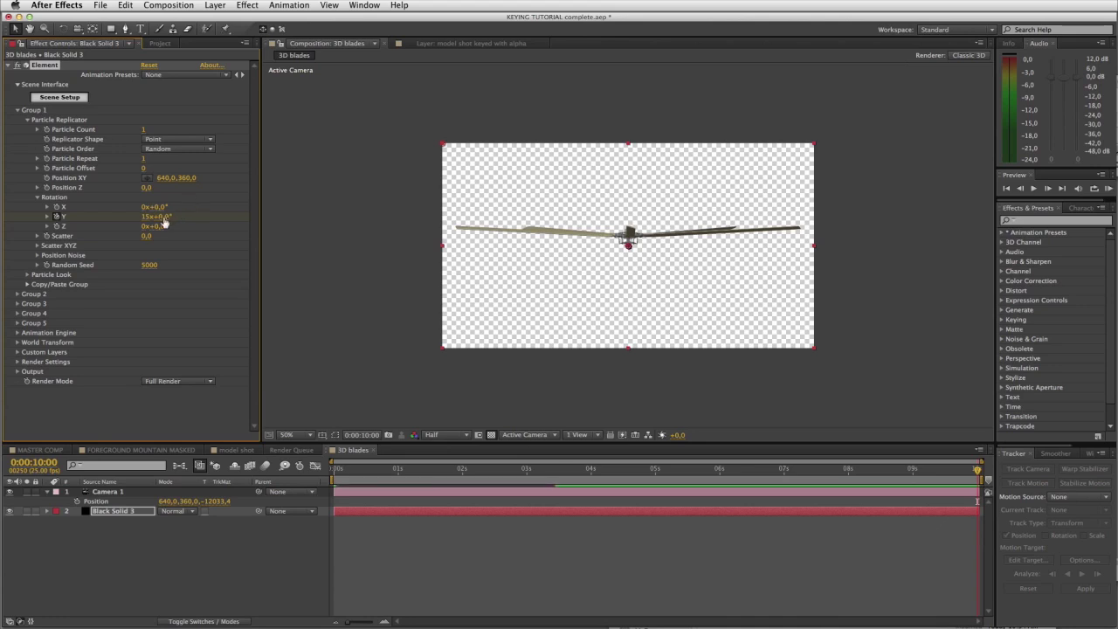
drag(166, 217, 219, 216)
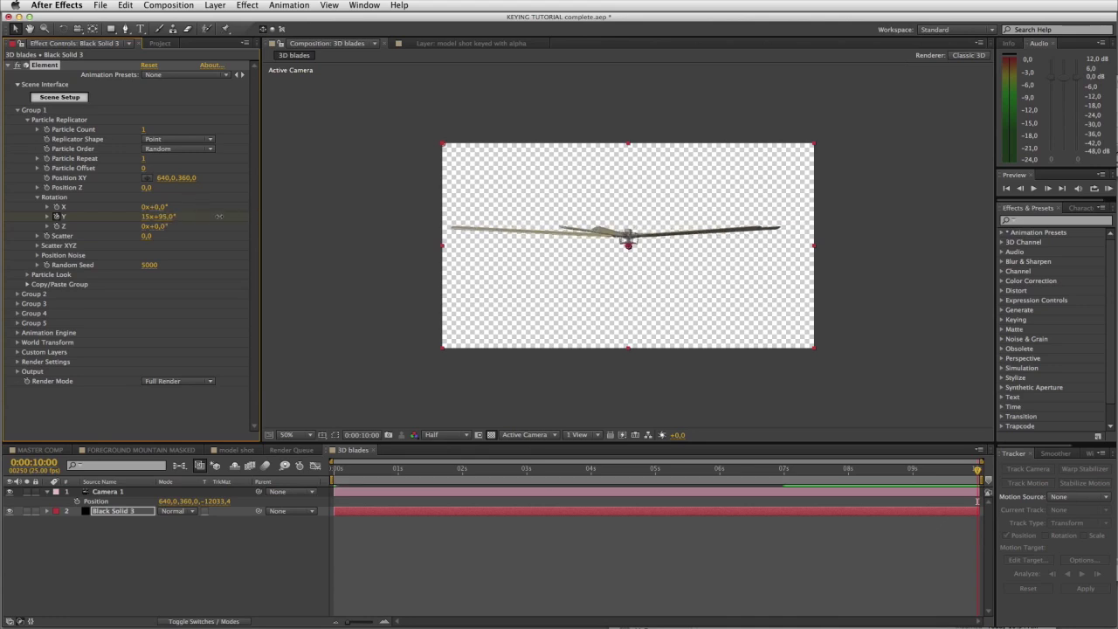
Preview the spinning blades and return to the first frame
click(1108, 188)
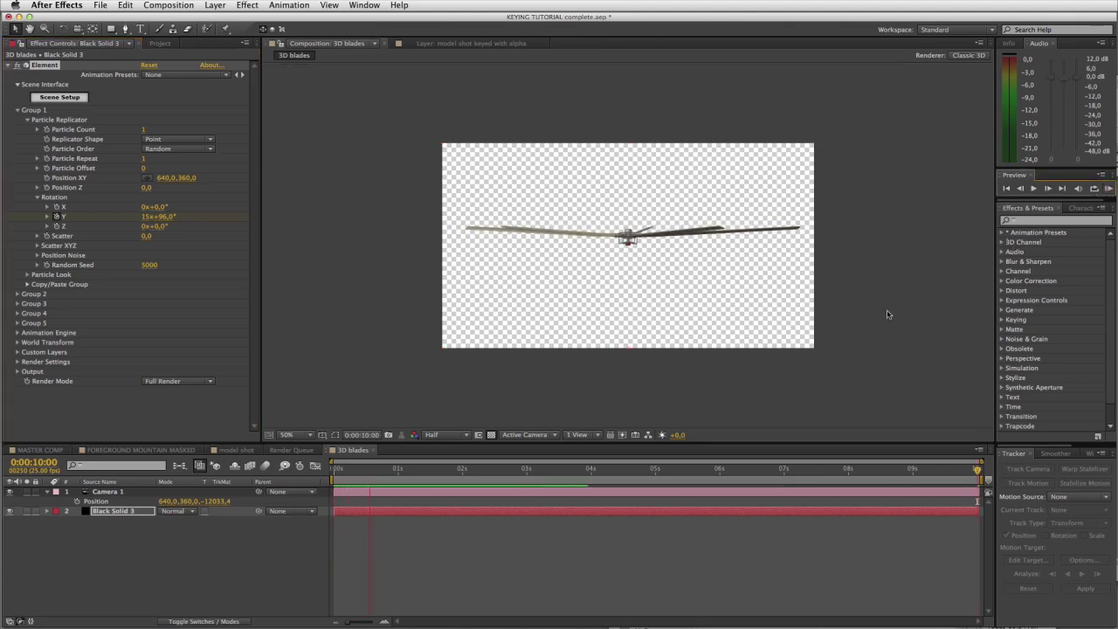
key(space)
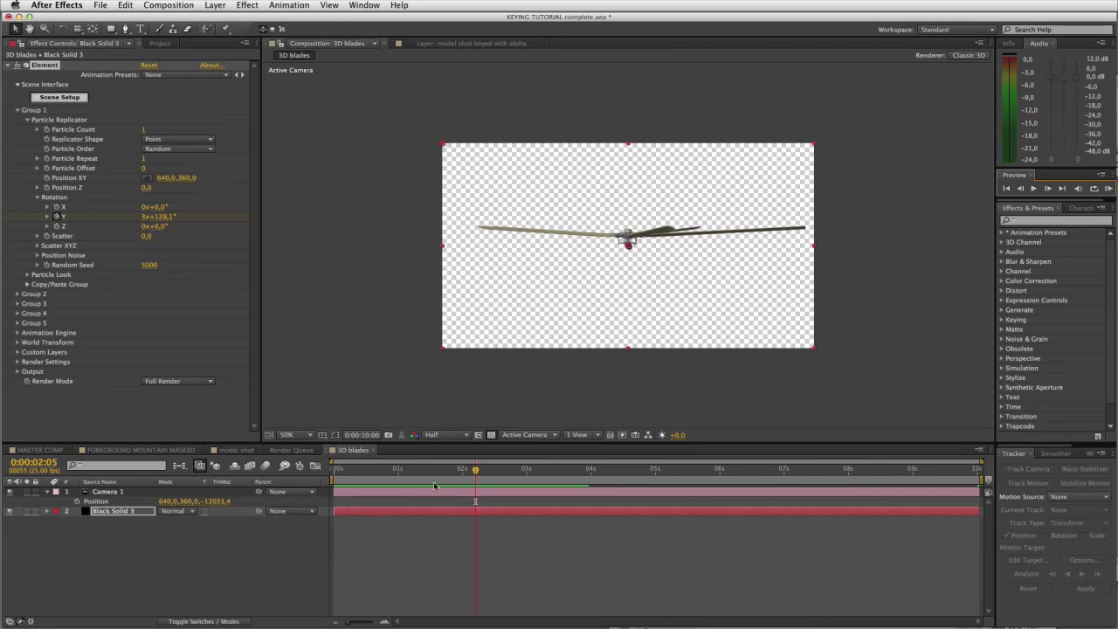
key(Home)
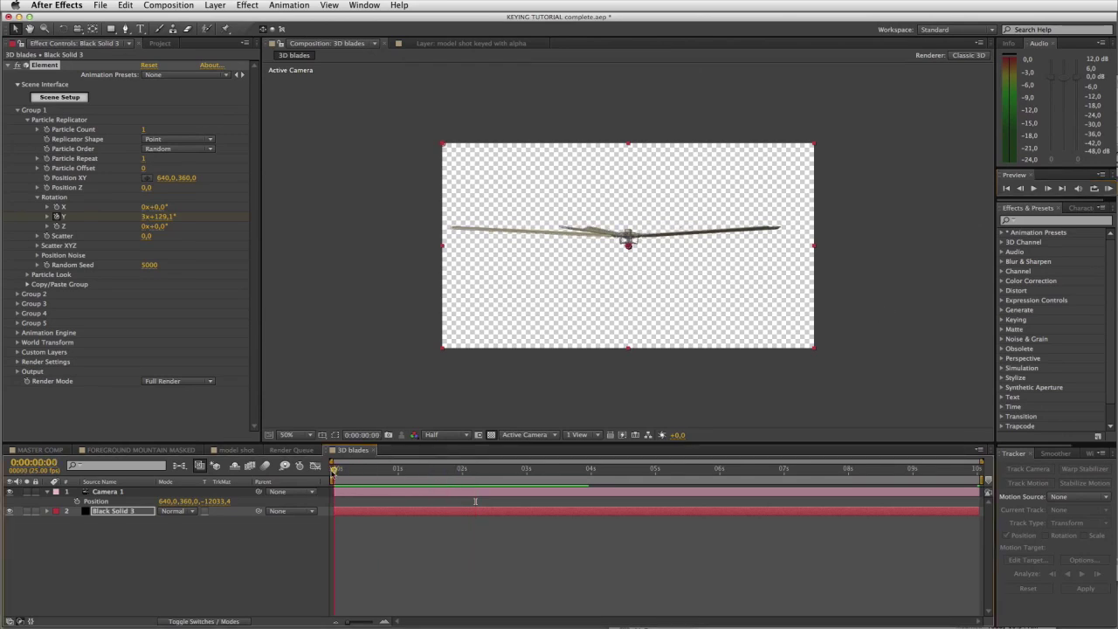
Enable motion blur on Black Solid 3 and for the whole comp, then check the blurred spin
click(213, 570)
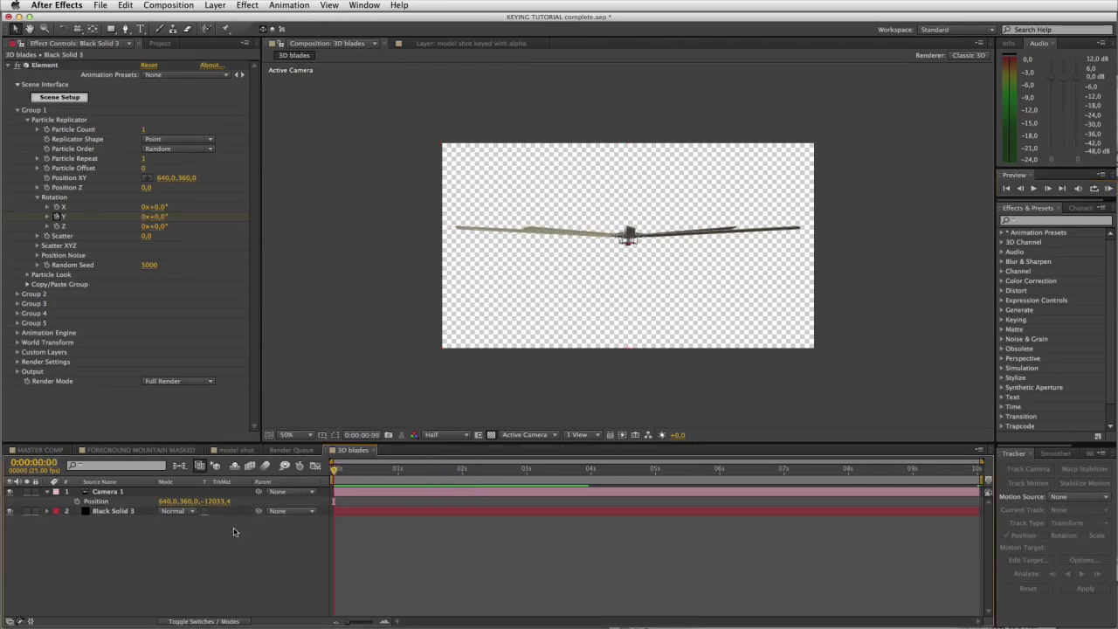
click(106, 511)
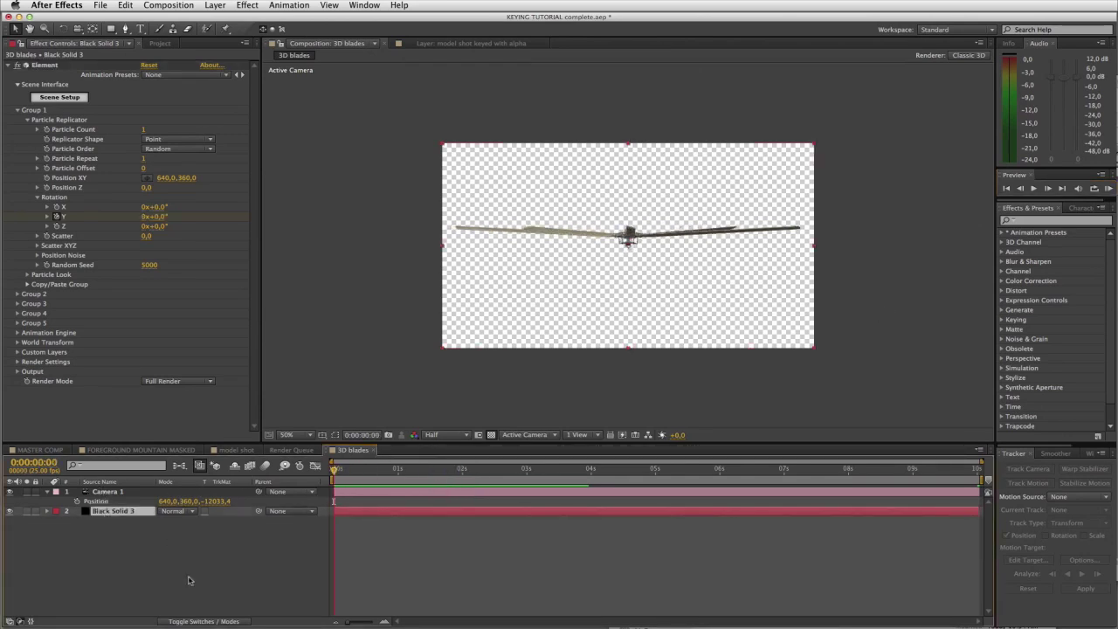
click(186, 622)
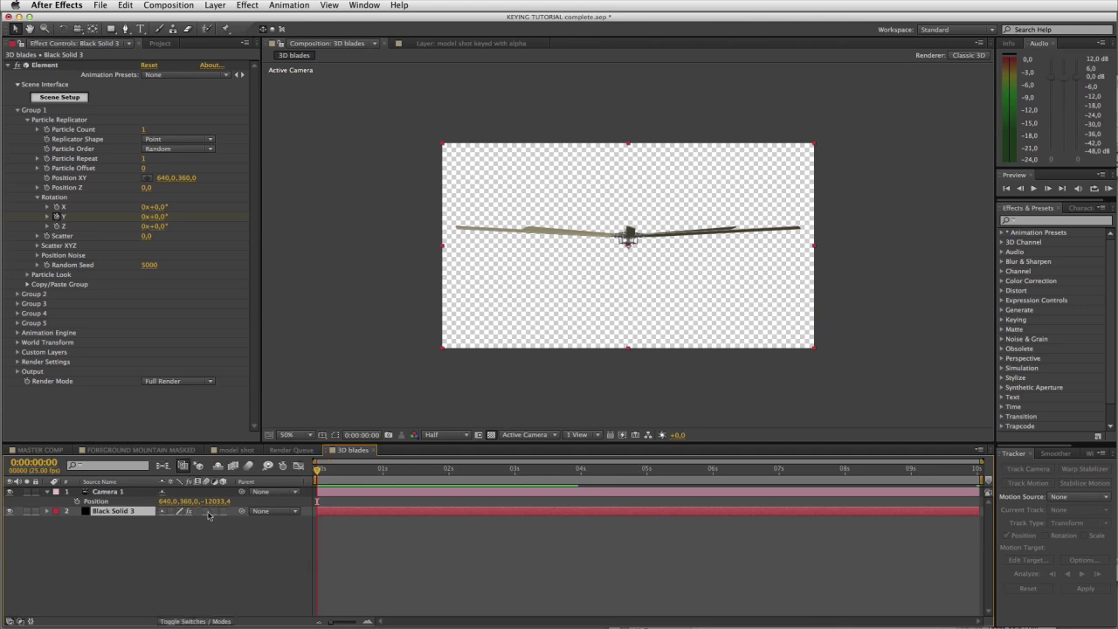
click(207, 513)
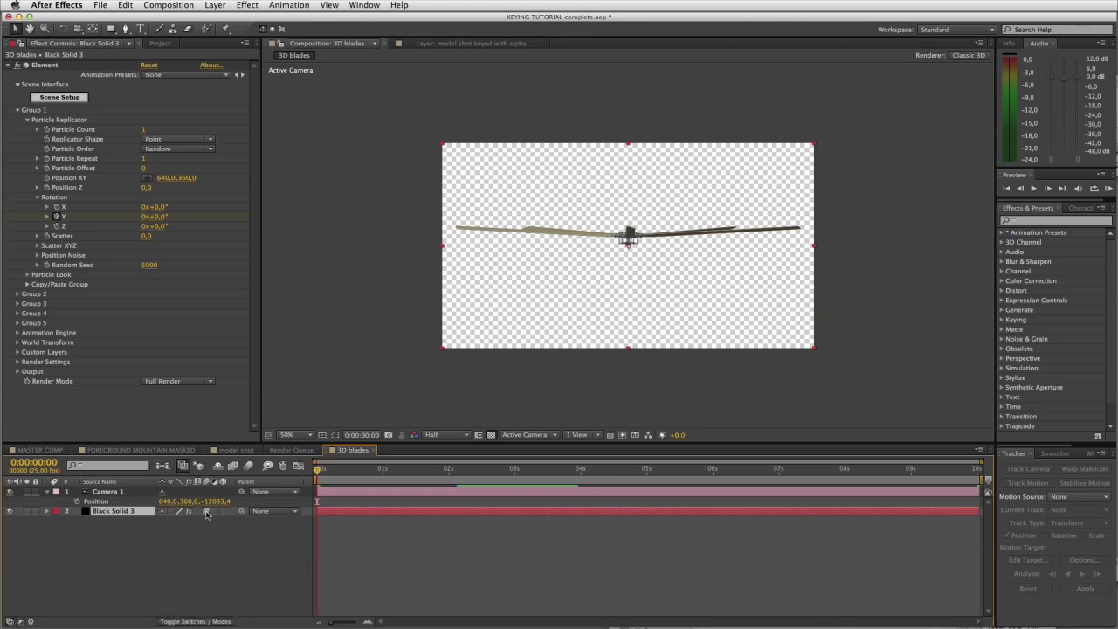
click(249, 467)
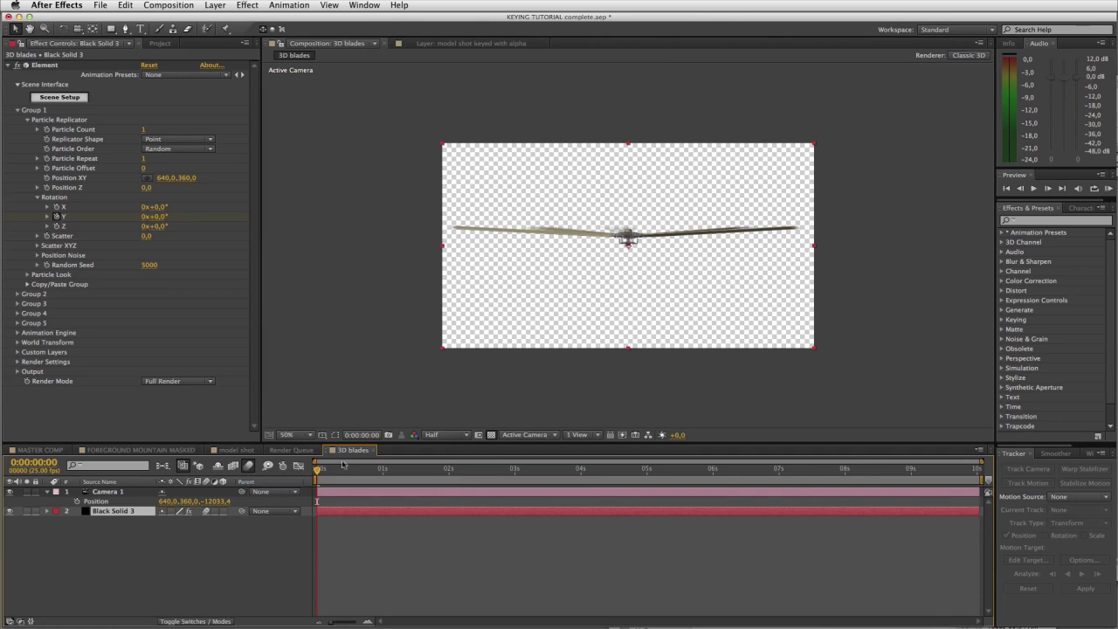
drag(342, 469, 423, 473)
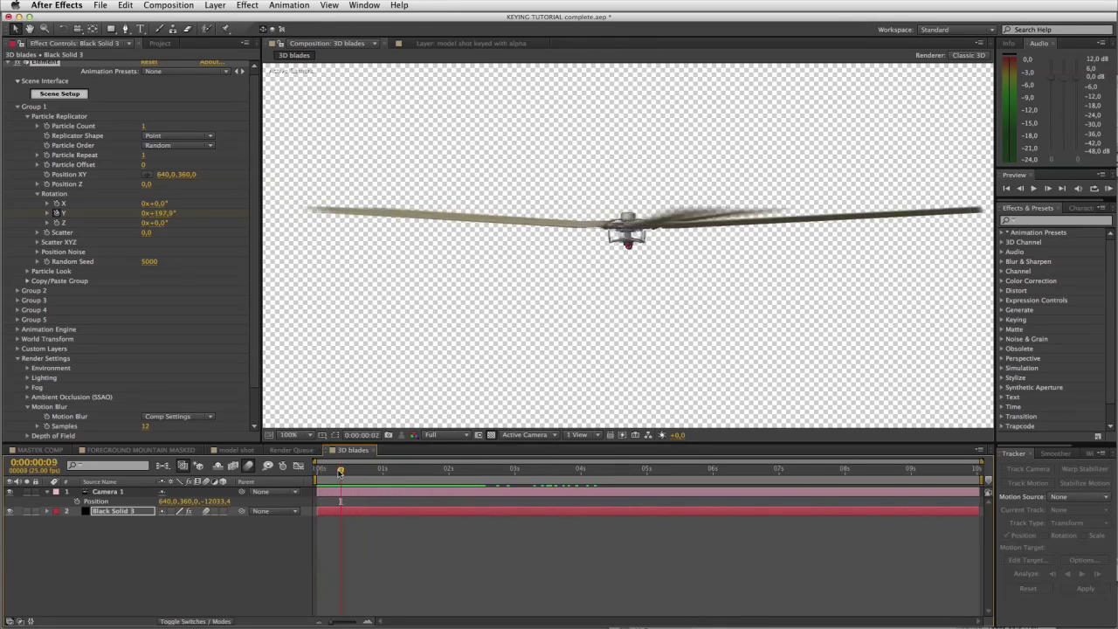
key(Home)
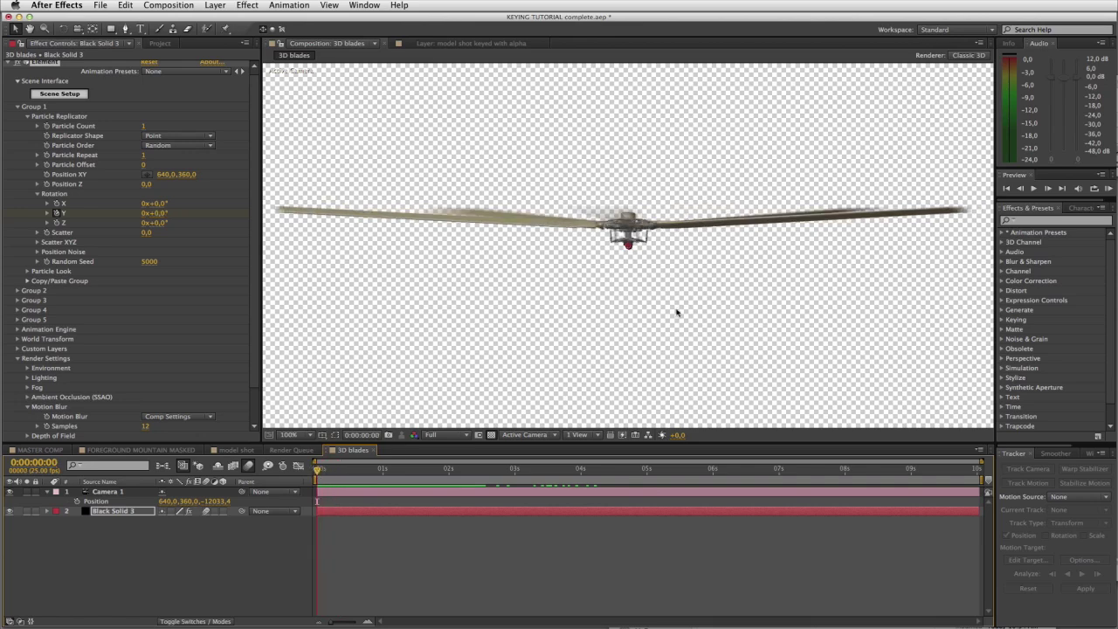
Check MASTER COMP, then return to the 3D blades comp and select Camera 1
click(54, 450)
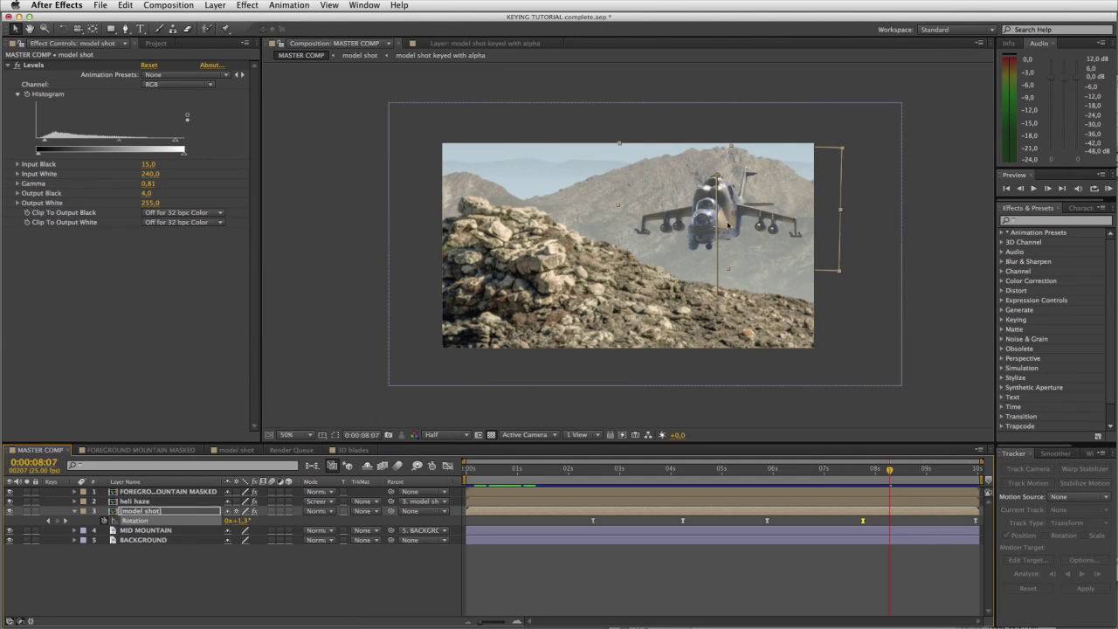
click(234, 573)
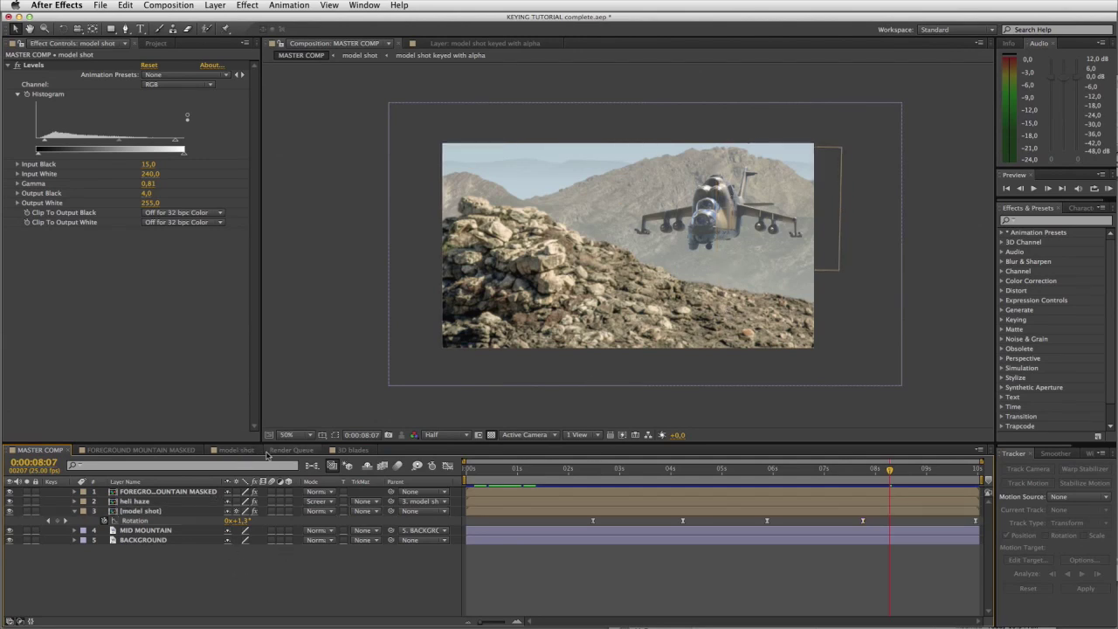
click(348, 450)
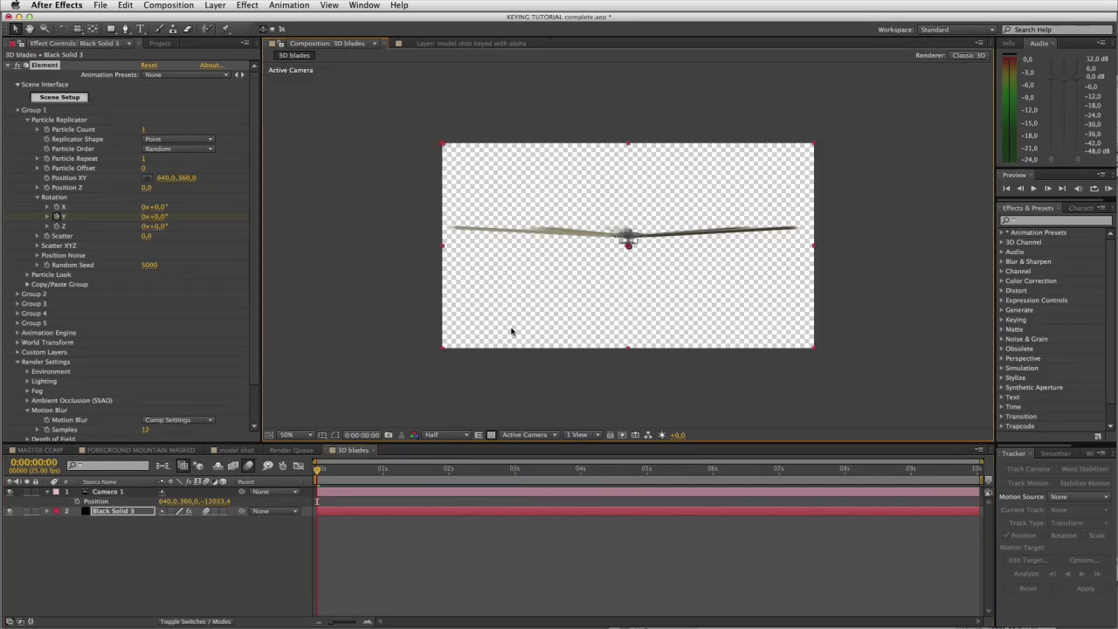
click(152, 548)
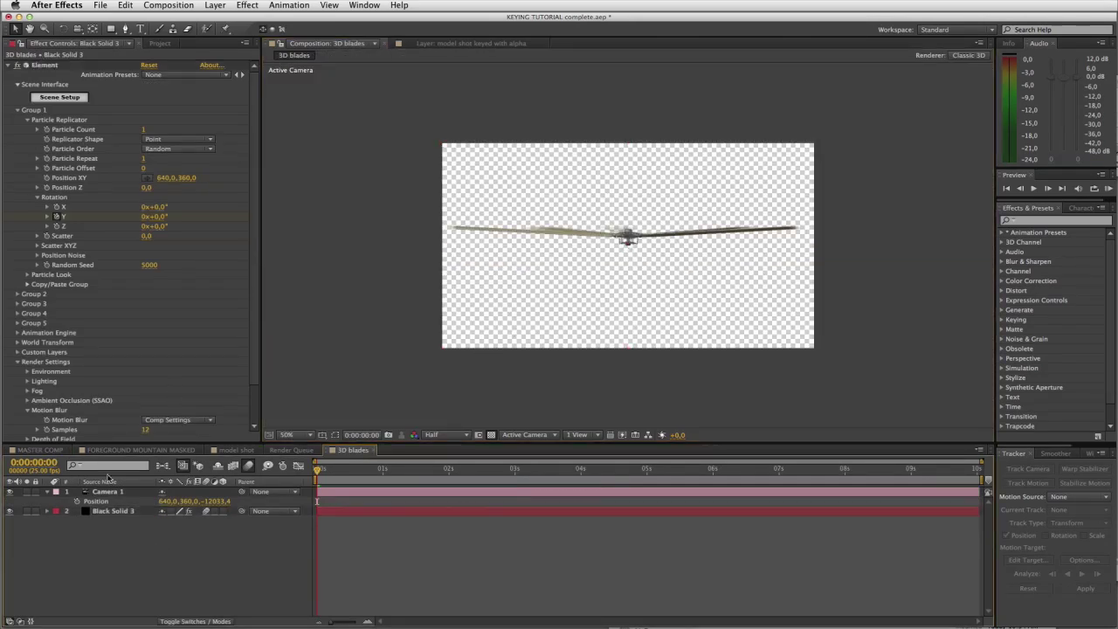
click(103, 492)
Add Light 1, a Parallel light with a warm cream colour
click(215, 5)
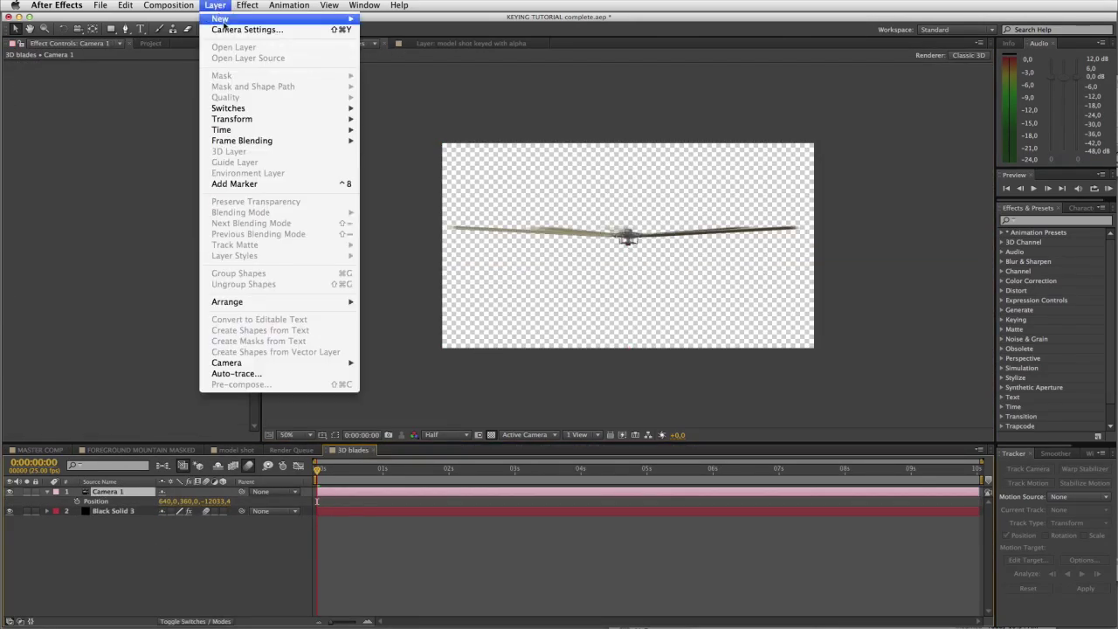
mouse_move(226, 18)
click(434, 47)
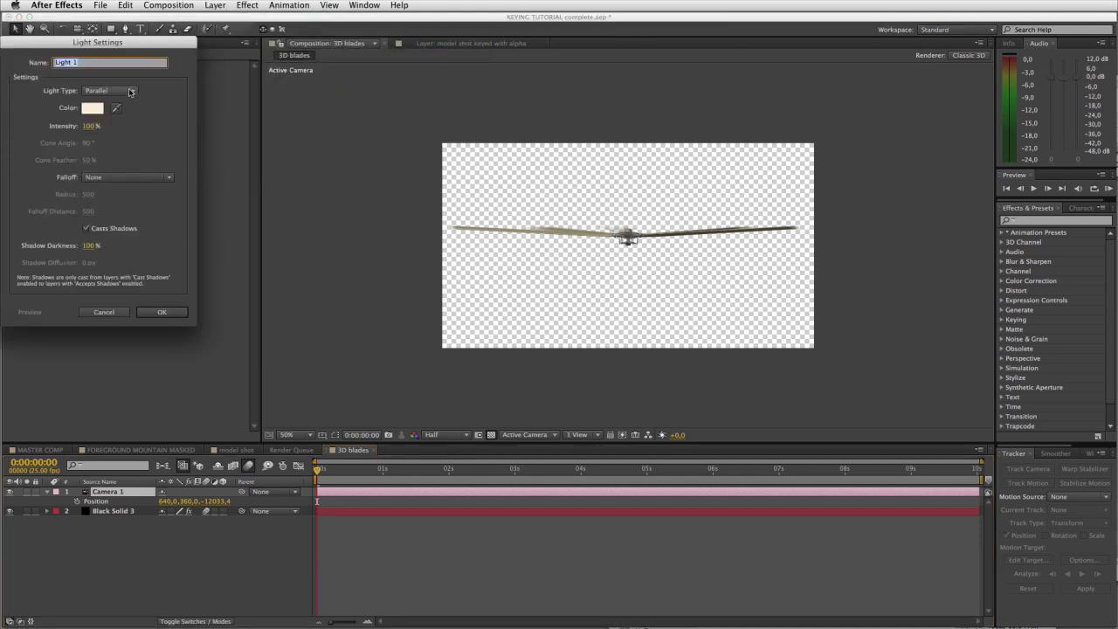
click(94, 110)
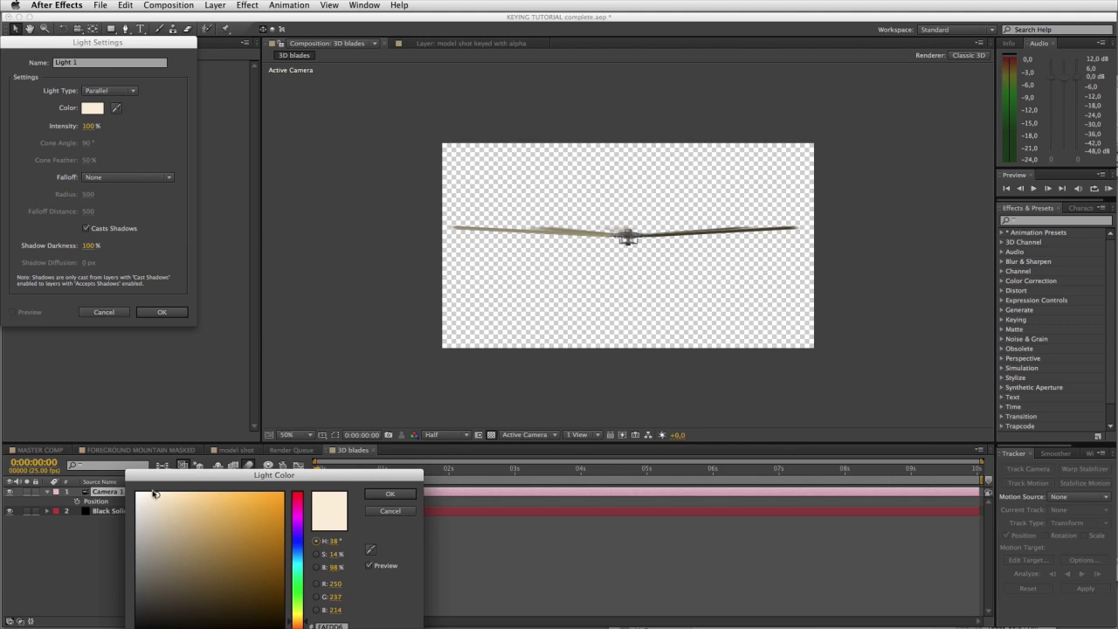
click(390, 494)
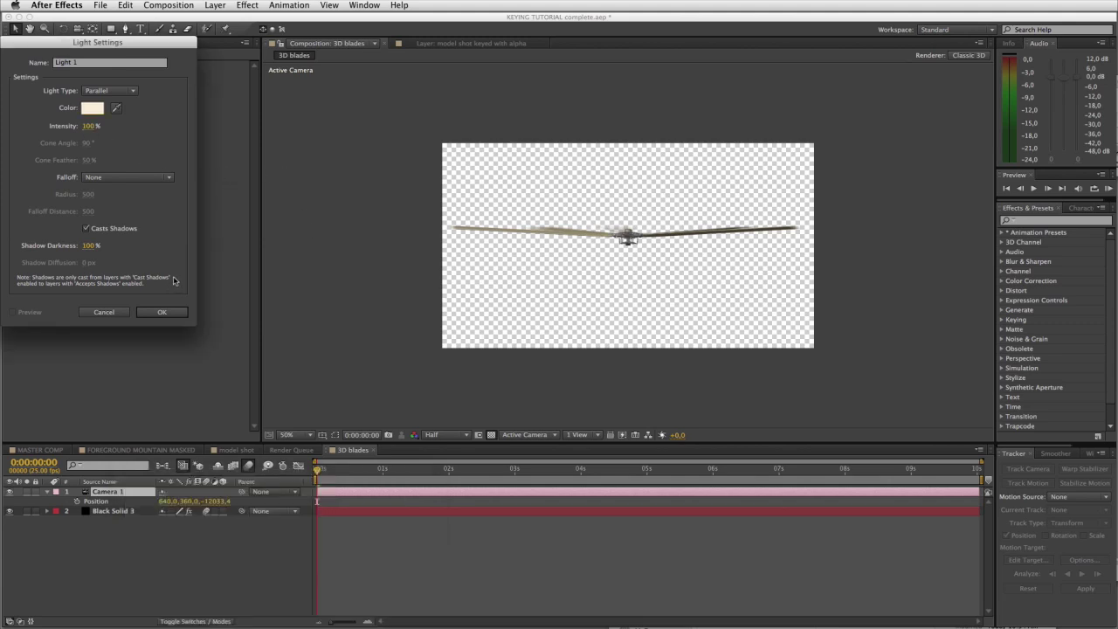
click(160, 313)
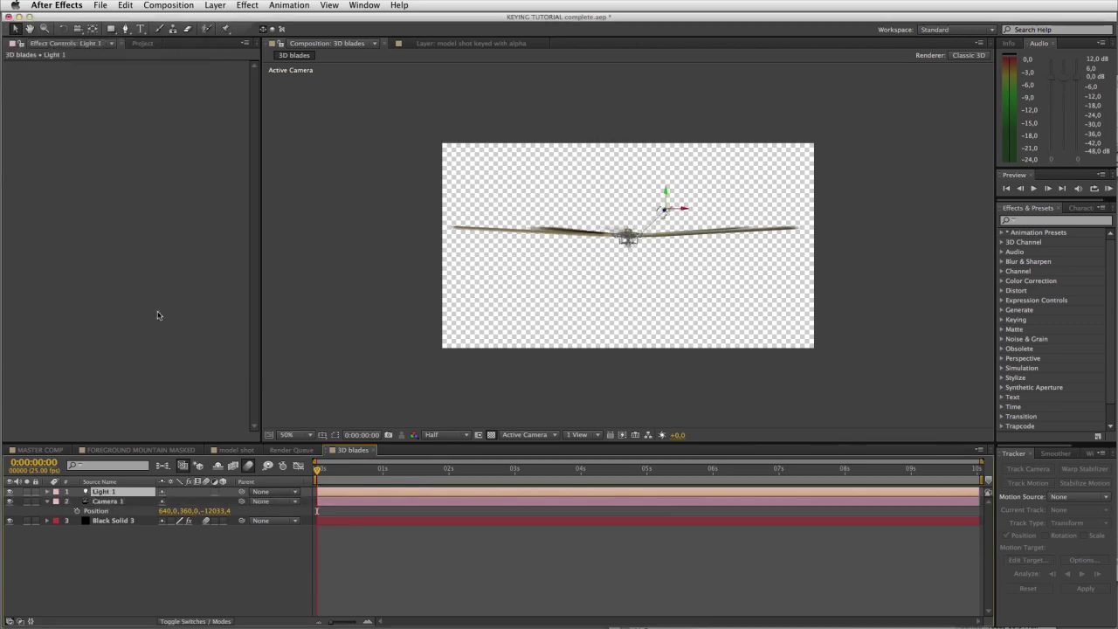
key(period)
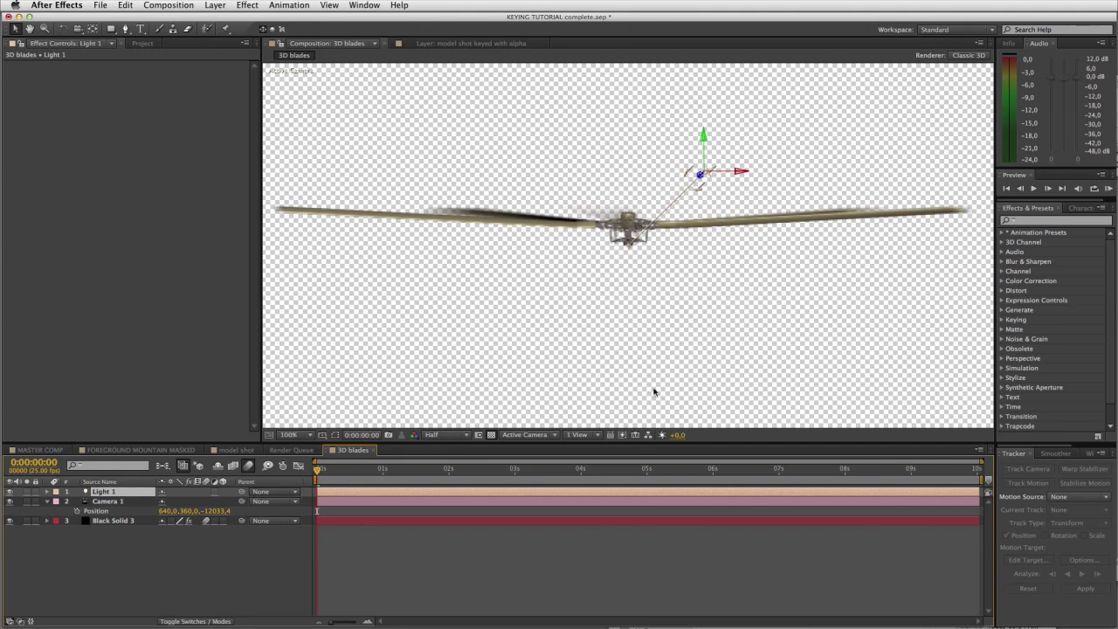
key(comma)
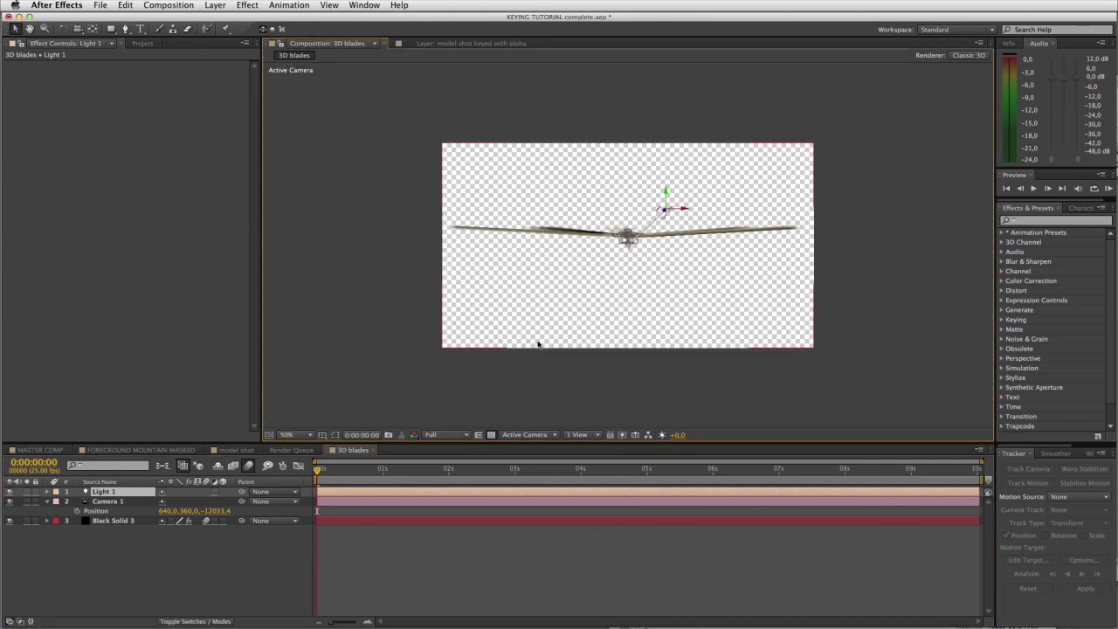
In Top view, move Light 1 toward the centre of the blades
click(534, 434)
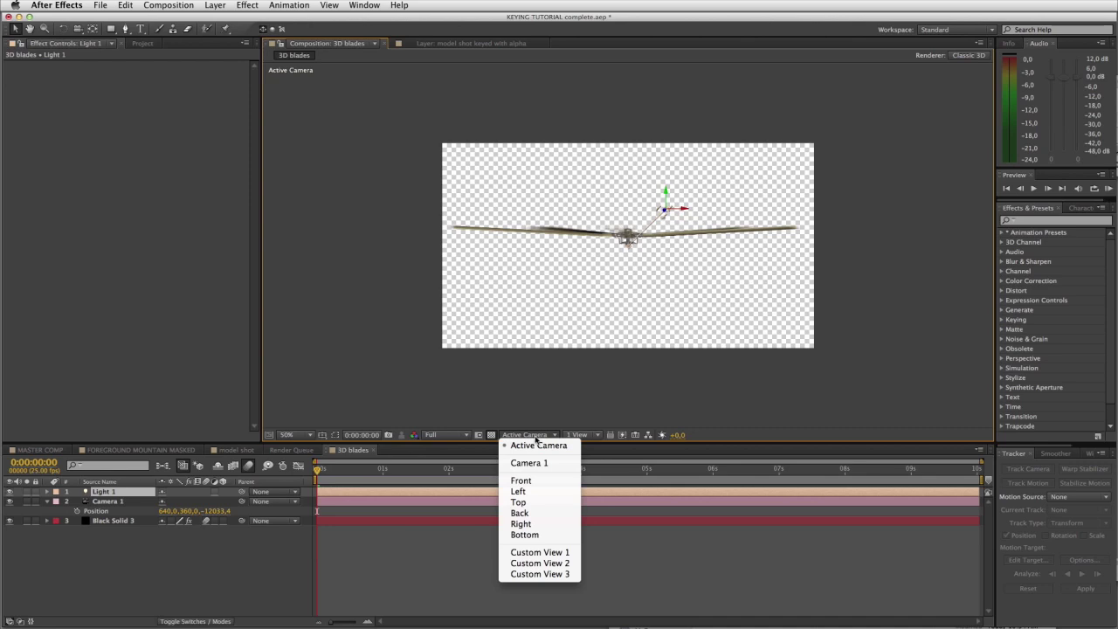
click(528, 502)
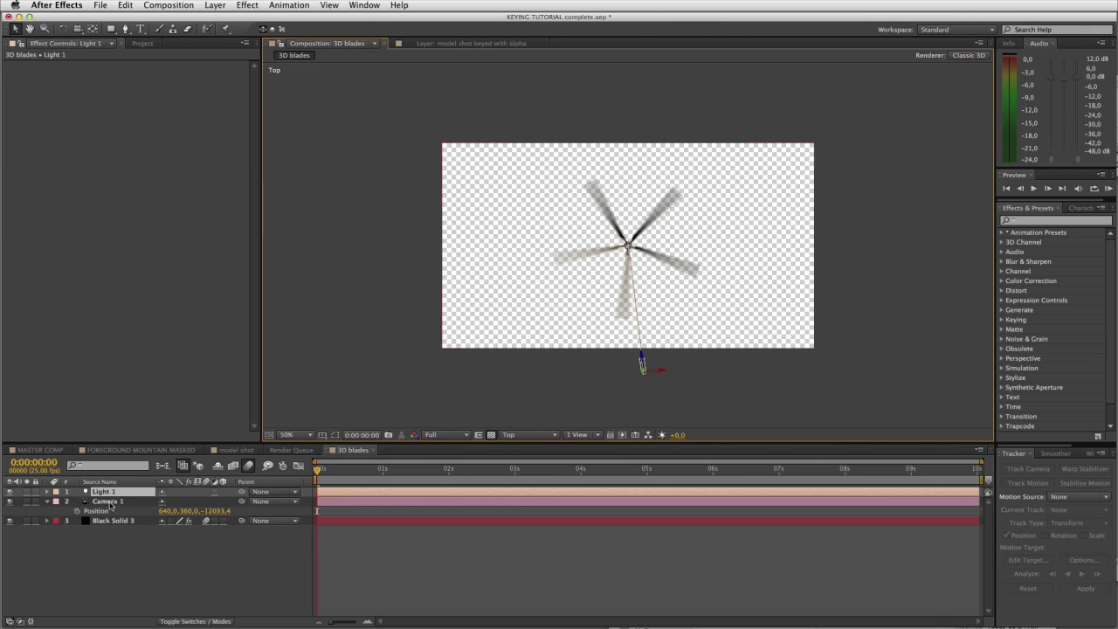
key(p)
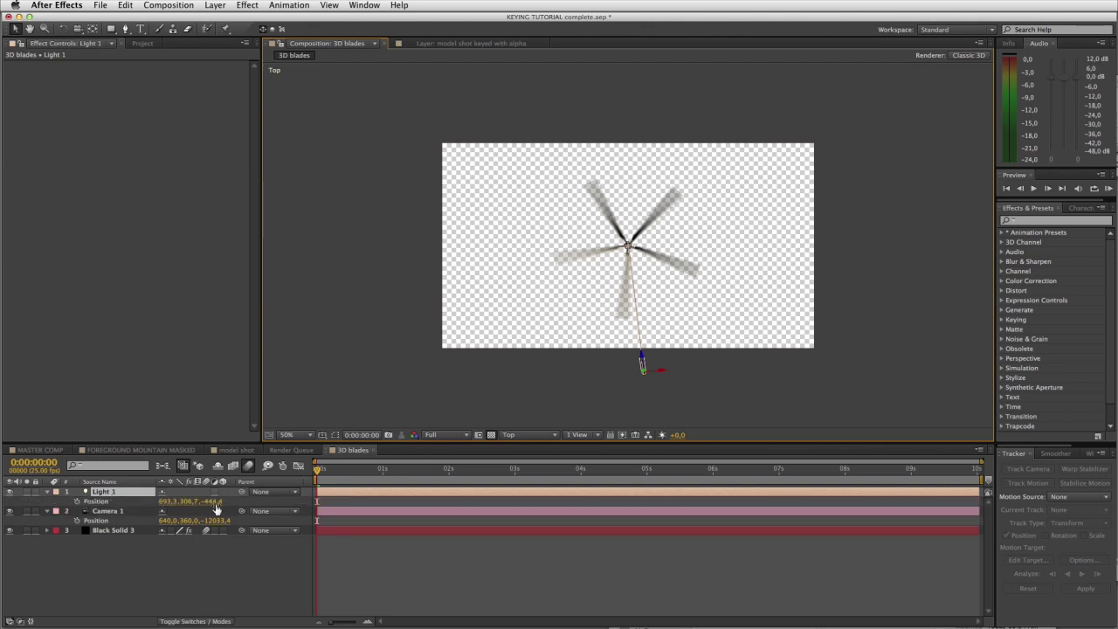
drag(215, 501, 445, 501)
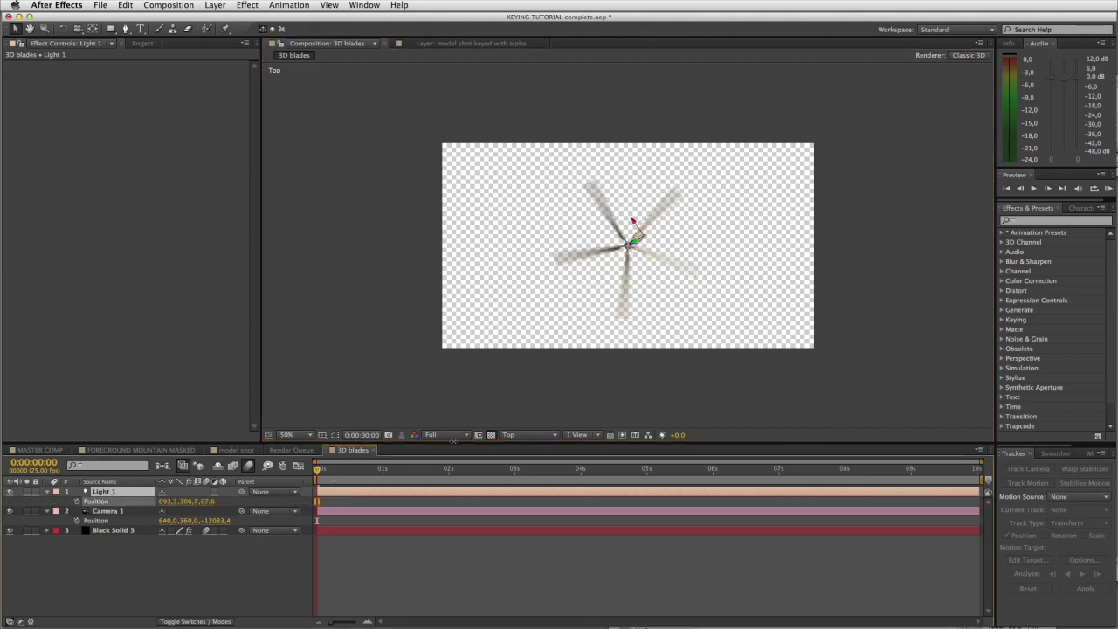
drag(447, 442, 440, 442)
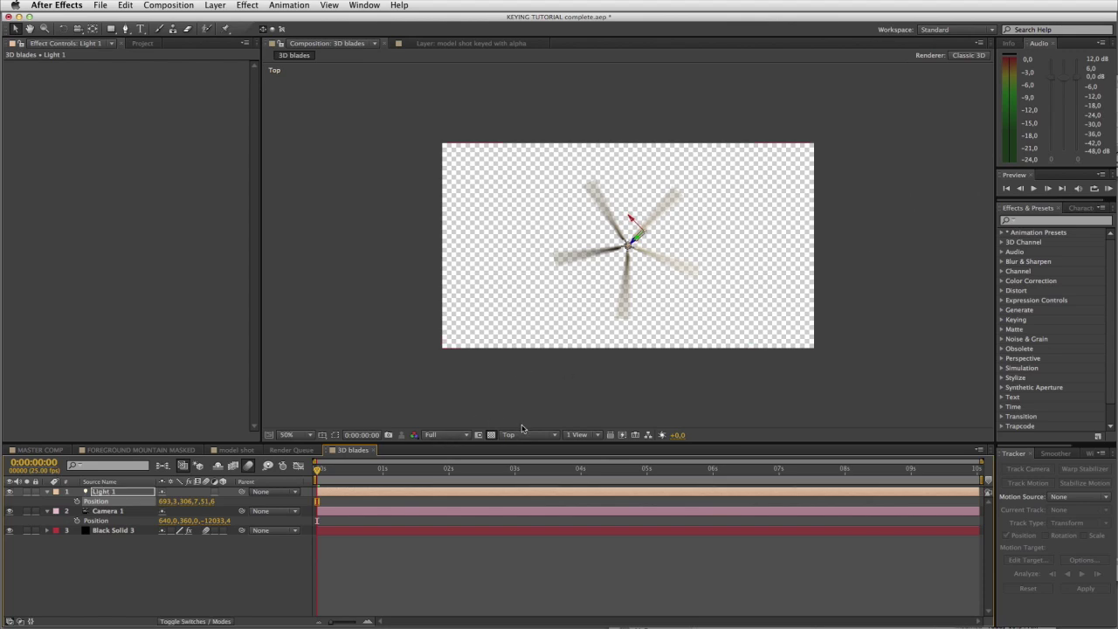
Through Camera 1, fine-tune Light 1 to 693.3, 277.7, 2.6 and check the lit spin
click(527, 435)
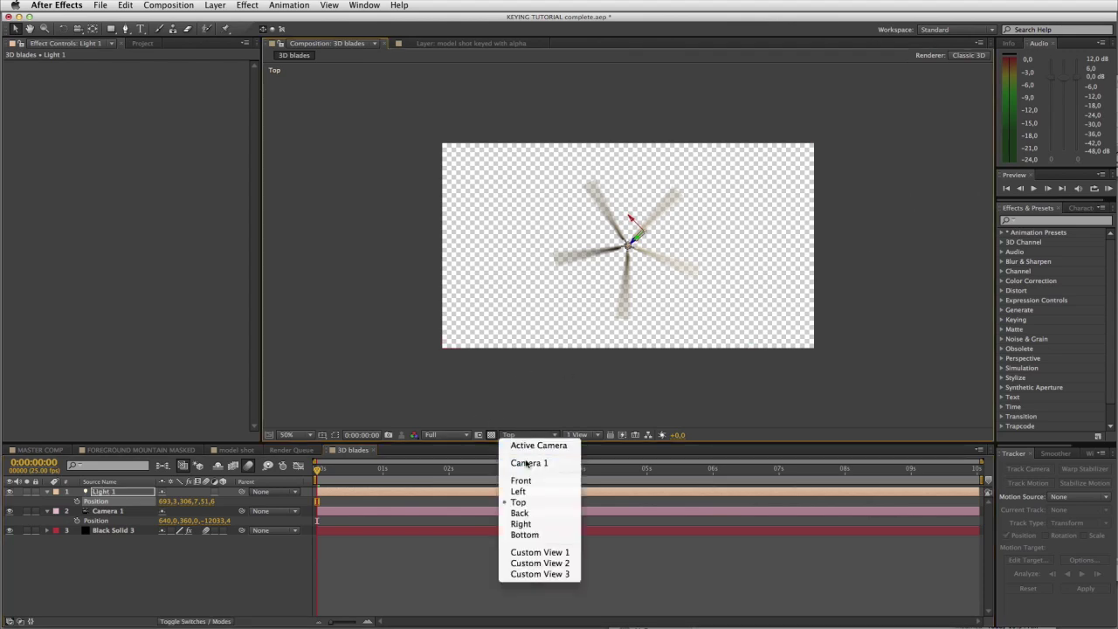
click(527, 463)
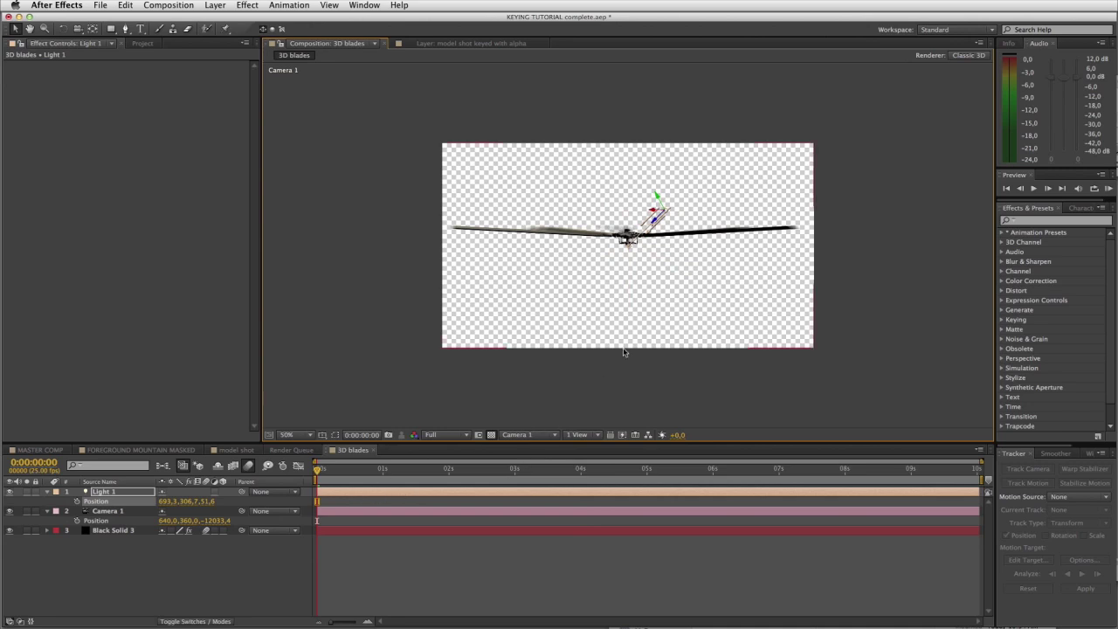
key(period)
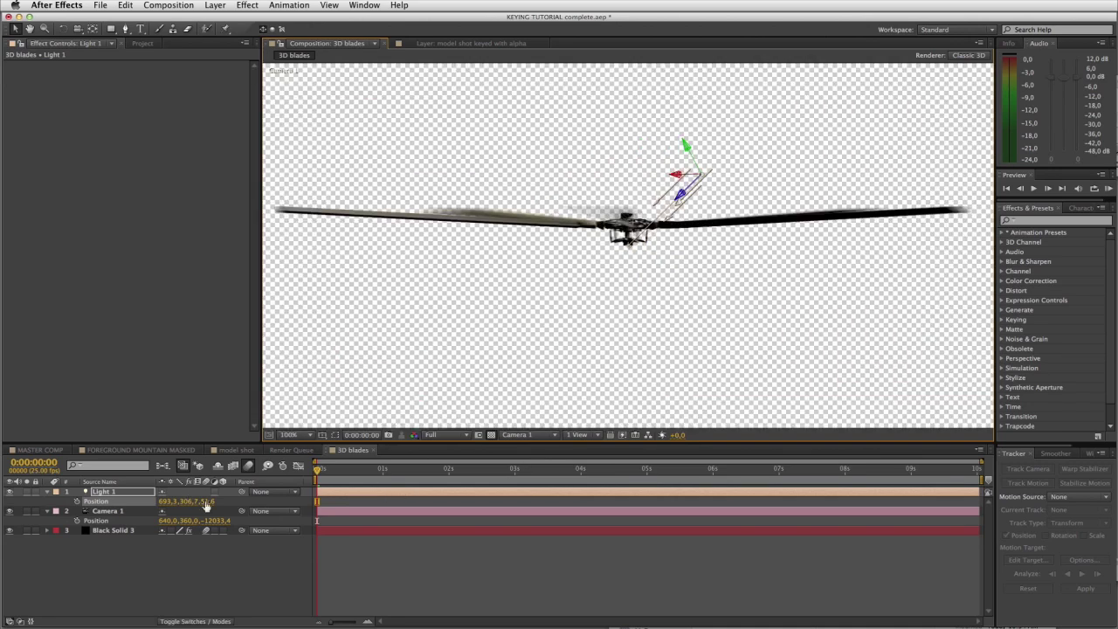
mouse_move(202, 502)
mouse_down()
mouse_move(154, 501)
mouse_move(204, 501)
mouse_up()
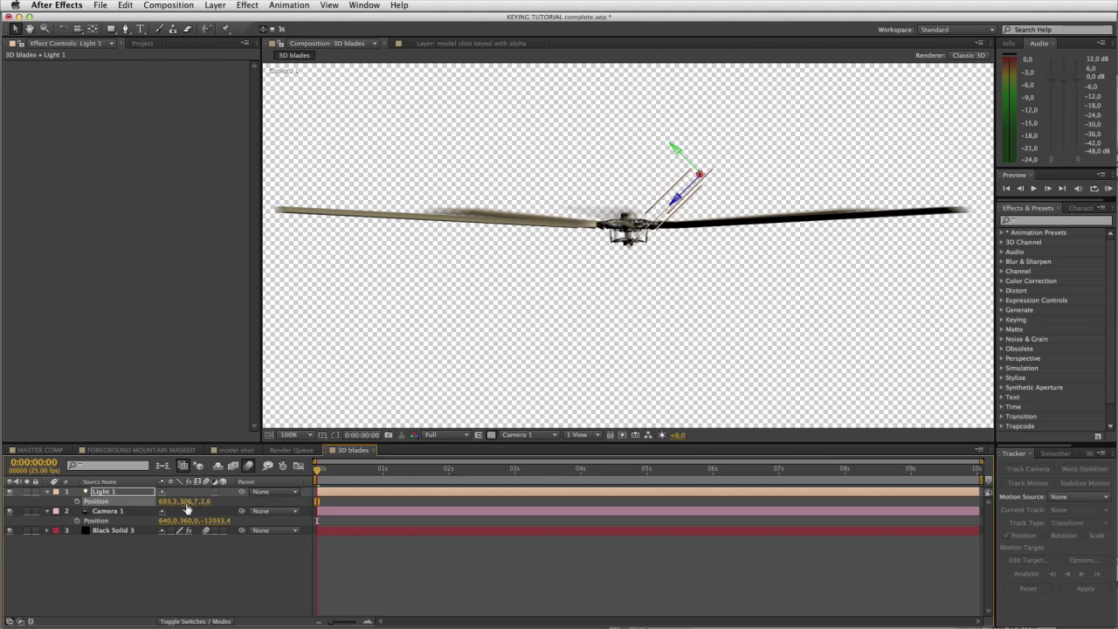
mouse_move(185, 501)
mouse_down()
mouse_move(122, 501)
mouse_move(165, 501)
mouse_up()
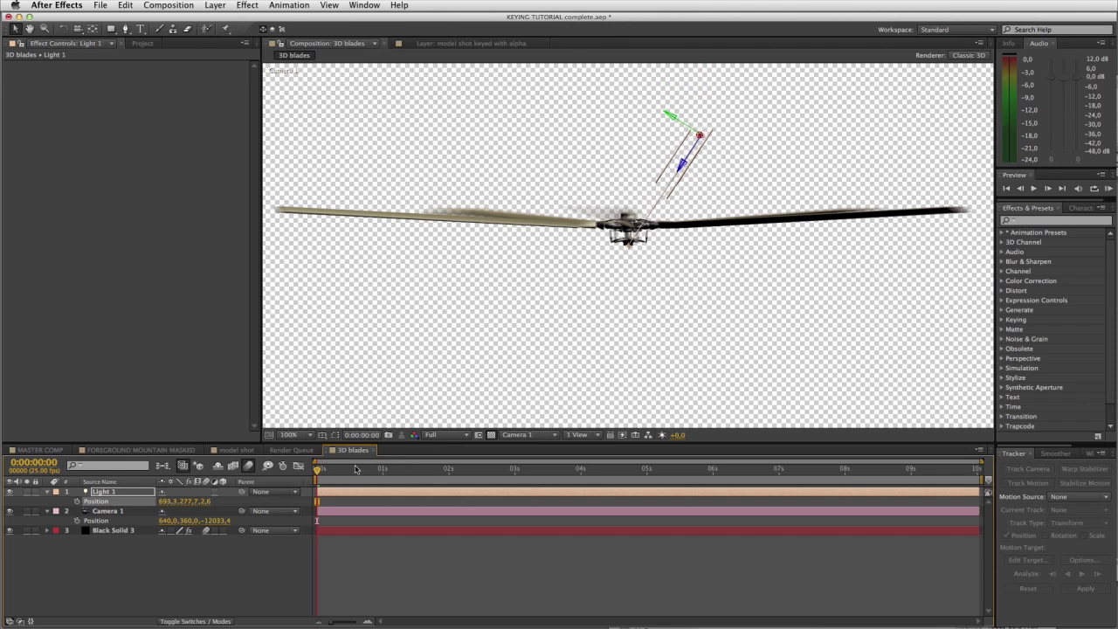
drag(355, 469, 520, 485)
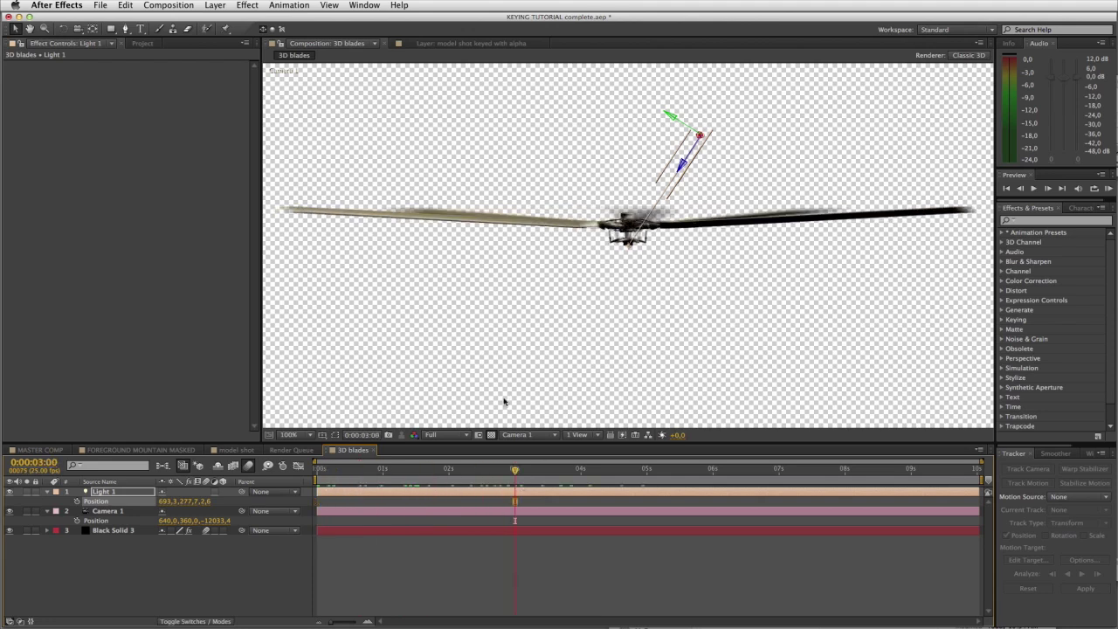
drag(480, 470, 306, 470)
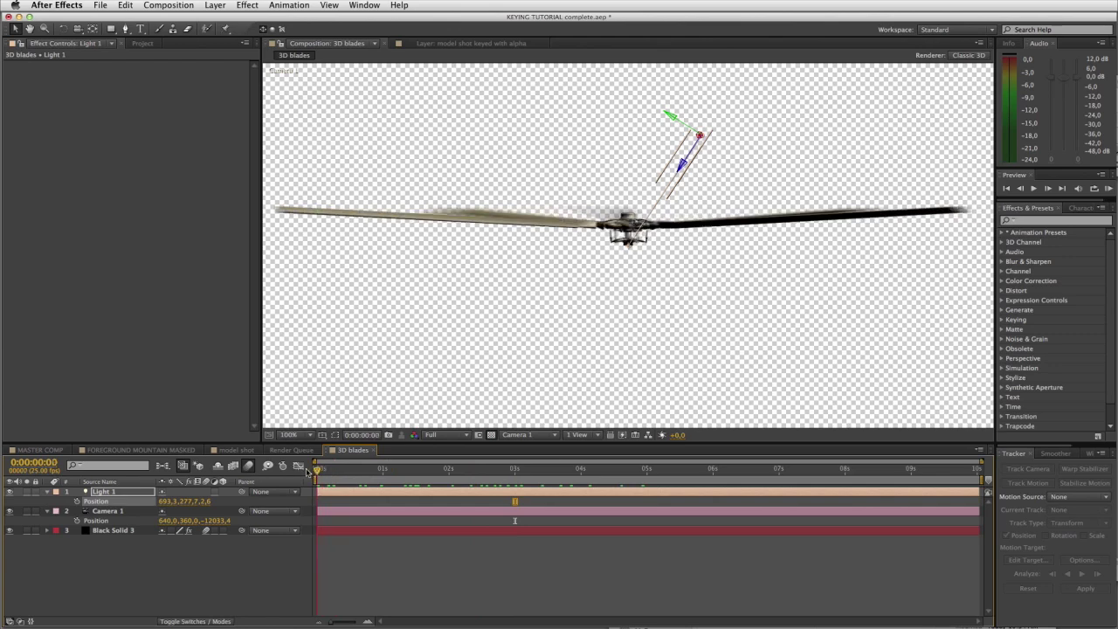
Create a second light and set its type to Ambient
click(220, 6)
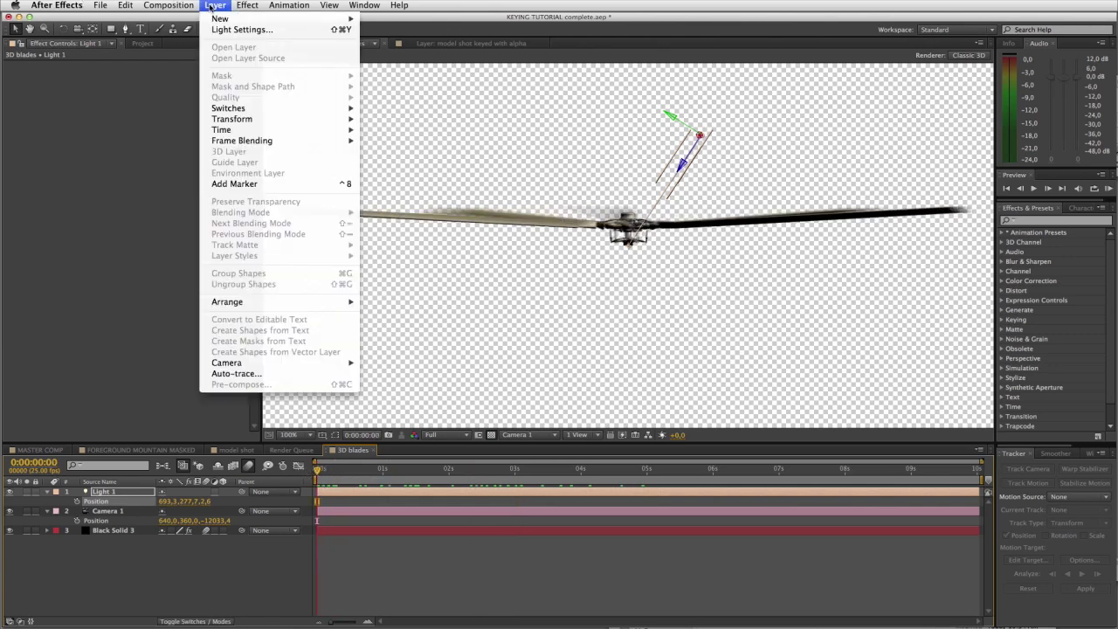
mouse_move(262, 18)
click(419, 46)
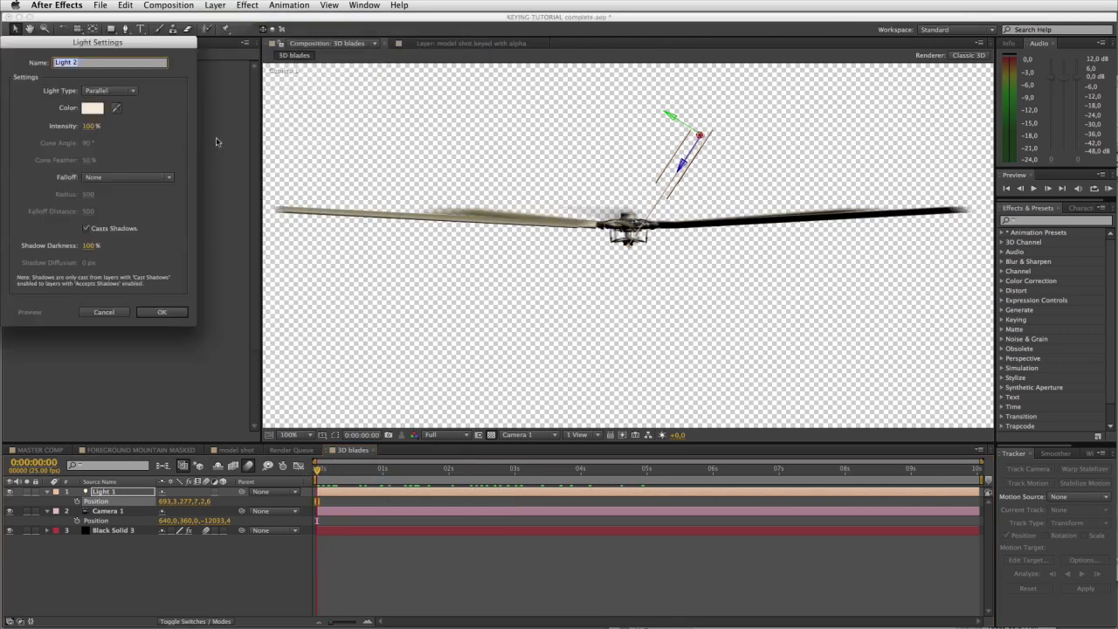
click(130, 93)
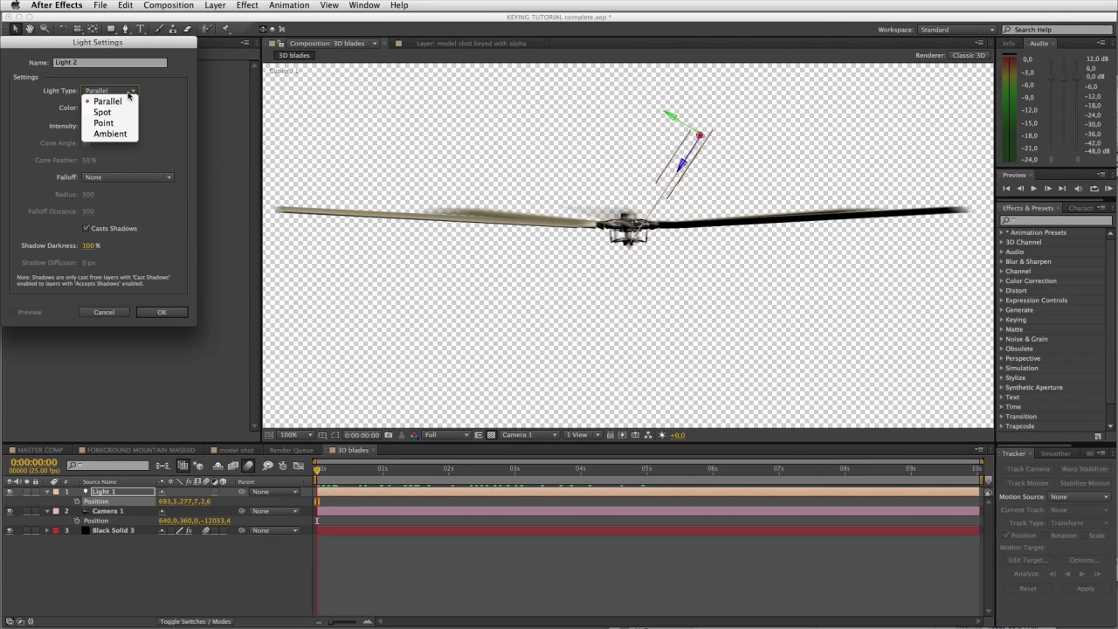
click(112, 134)
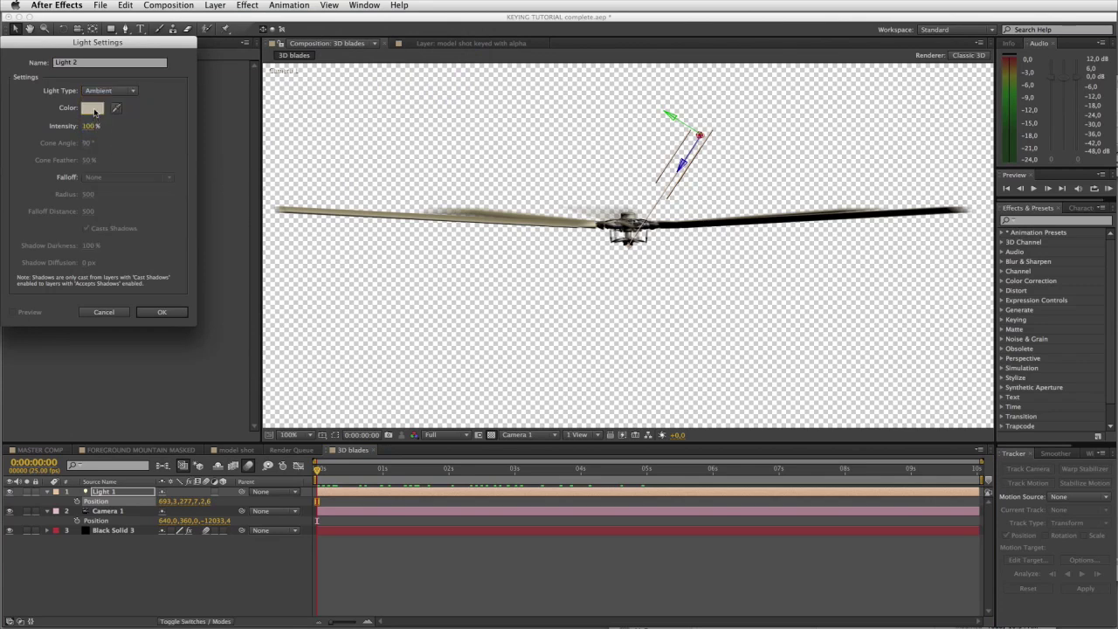
Tint the ambient light pale blue, set intensity to 20%, and create Light 2
click(92, 109)
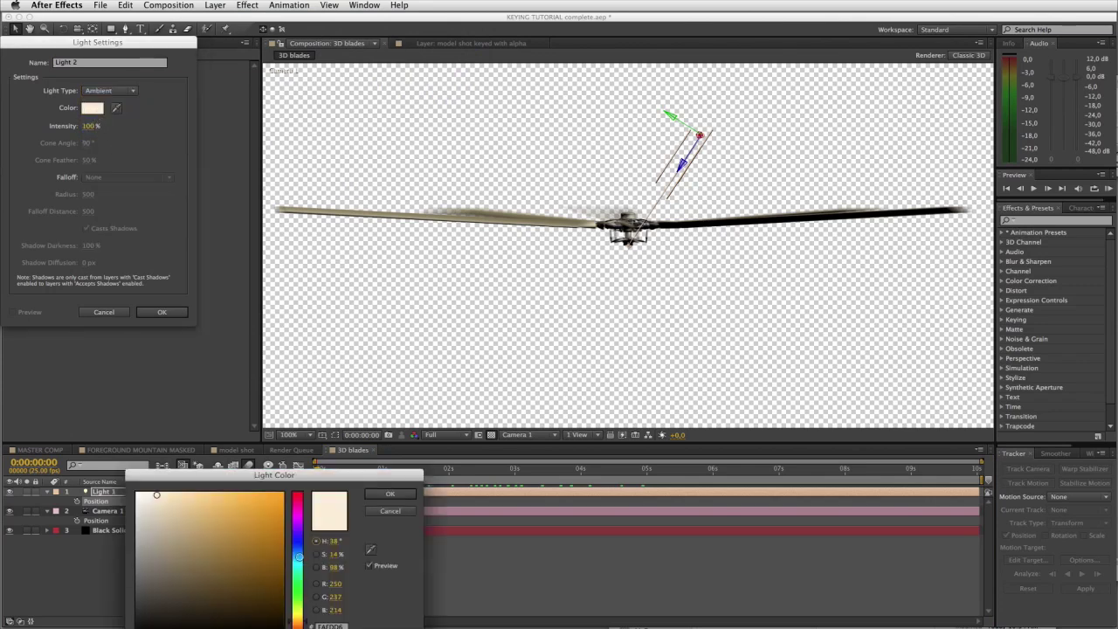
click(299, 556)
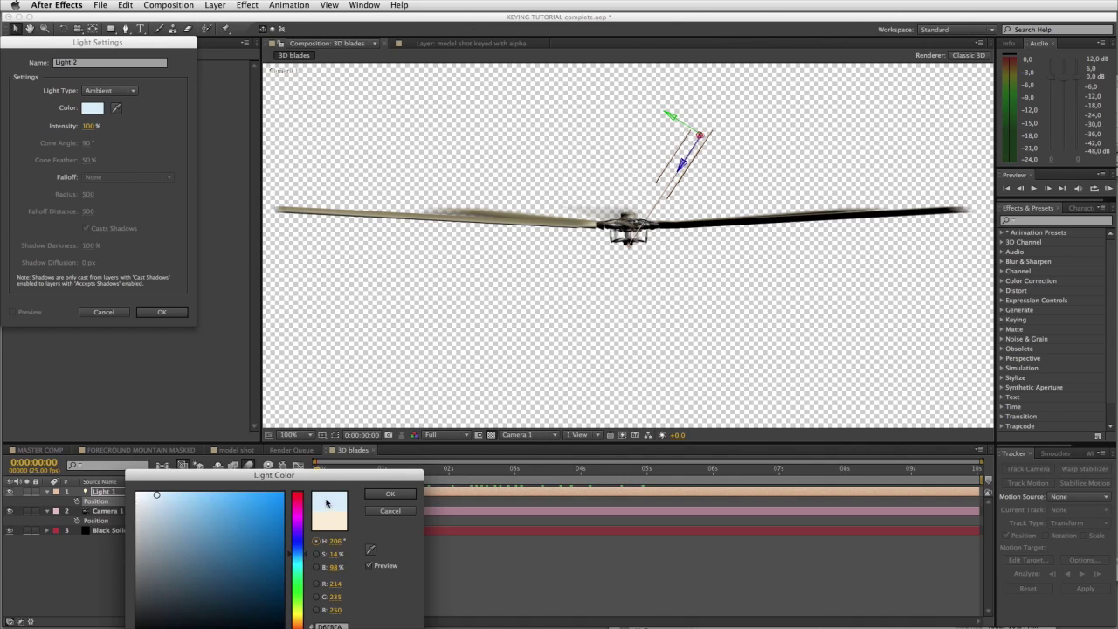
drag(337, 477, 320, 248)
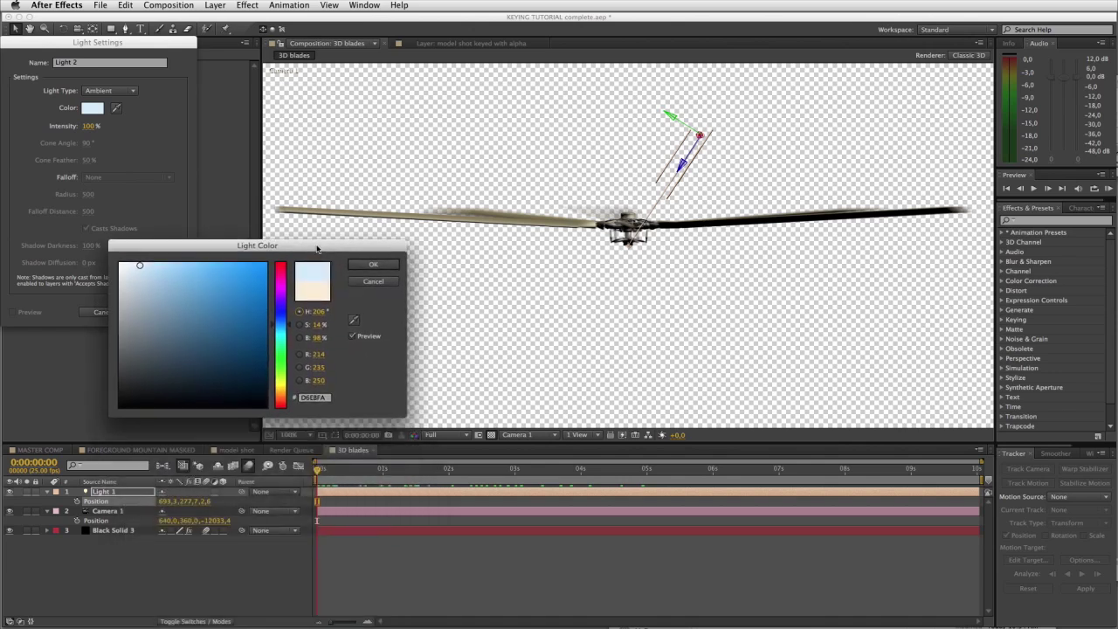
click(369, 266)
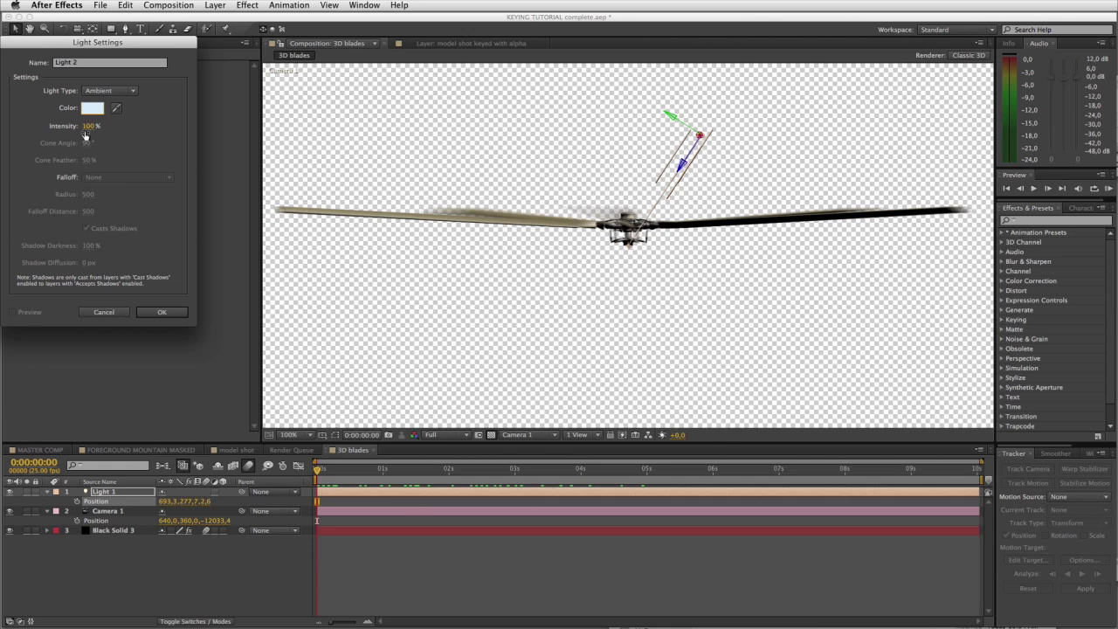
click(95, 130)
text(20)
key(Return)
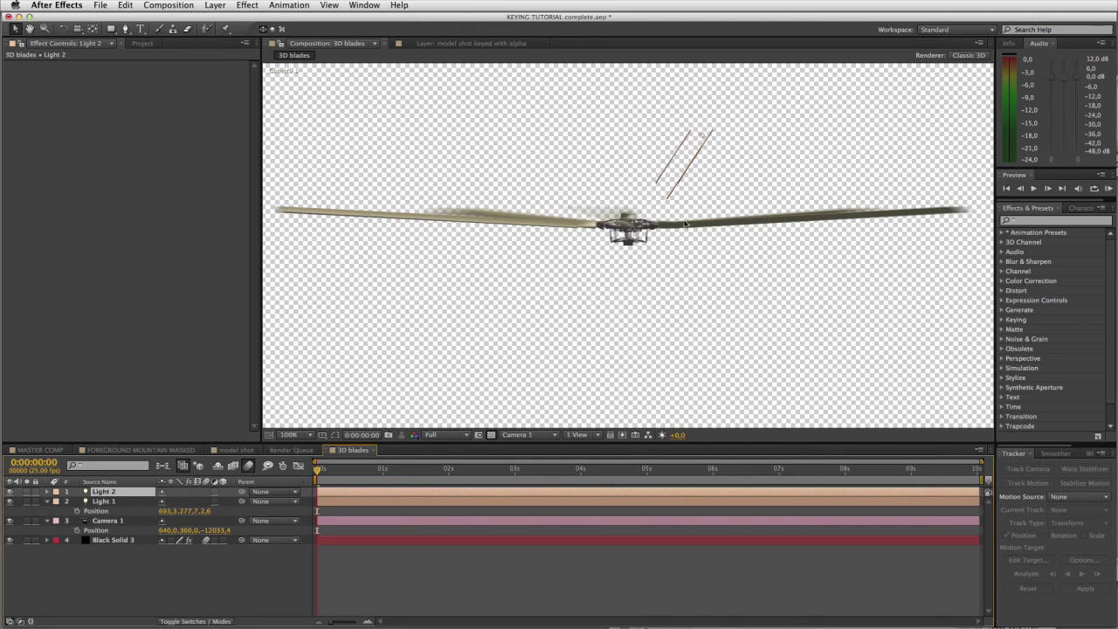
Drop preview to half resolution, show MASTER COMP at about 0:00:05, and view at 100%
key(comma)
key(super+shift+j)
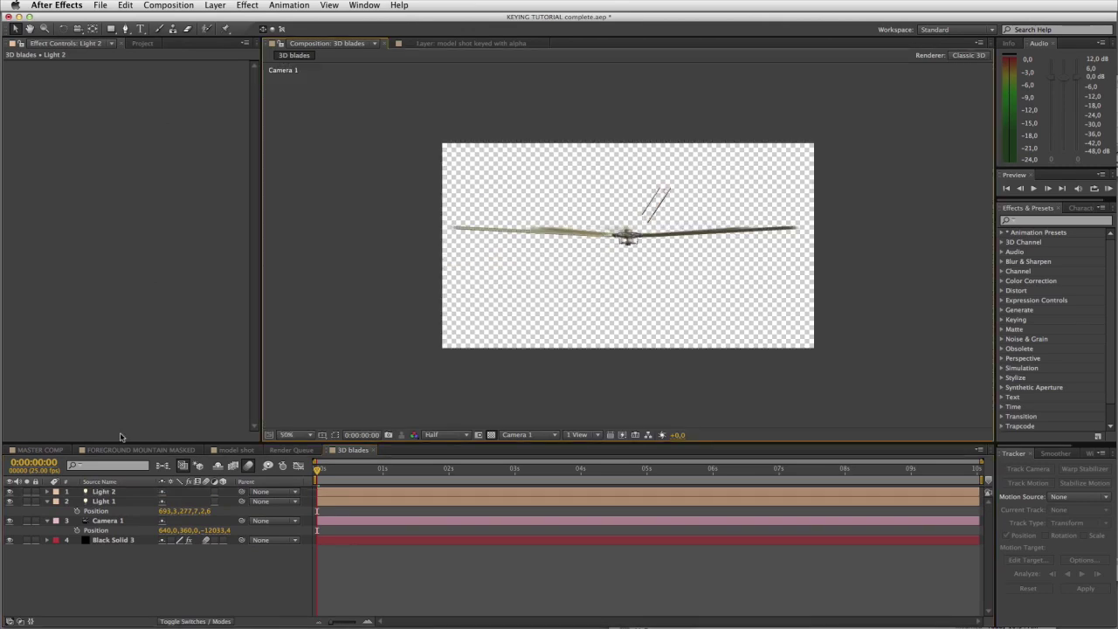
click(39, 450)
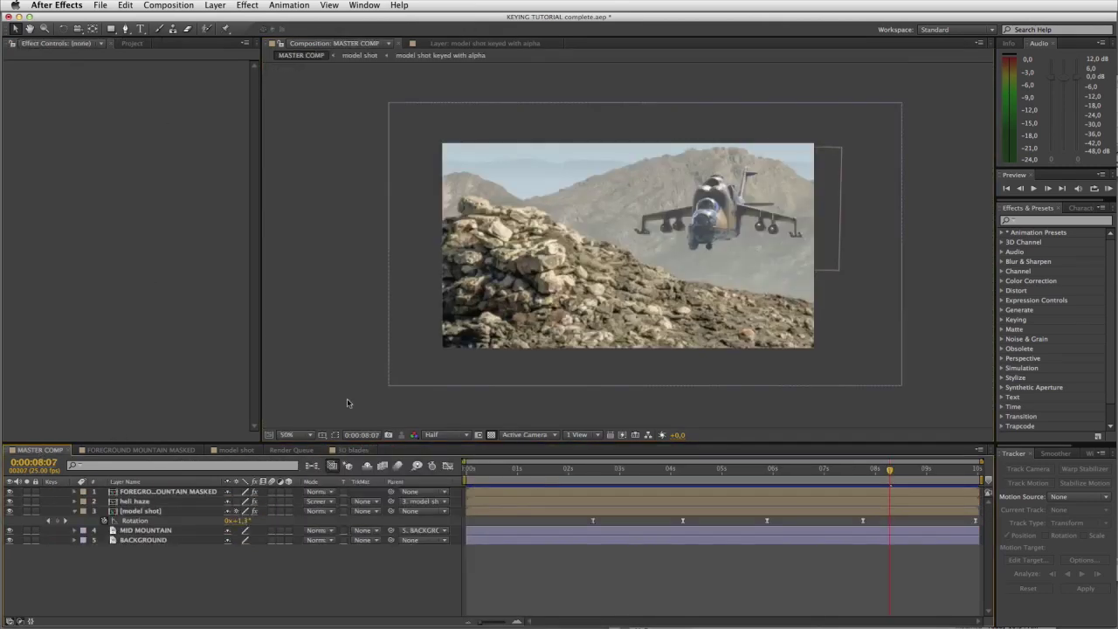
drag(844, 475, 723, 475)
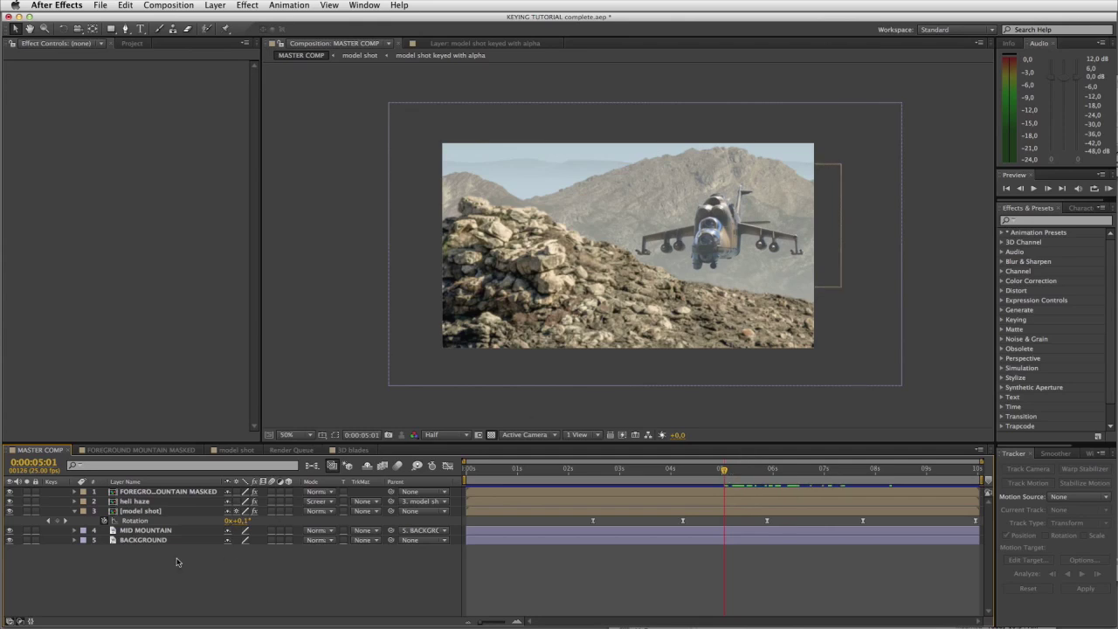
key(period)
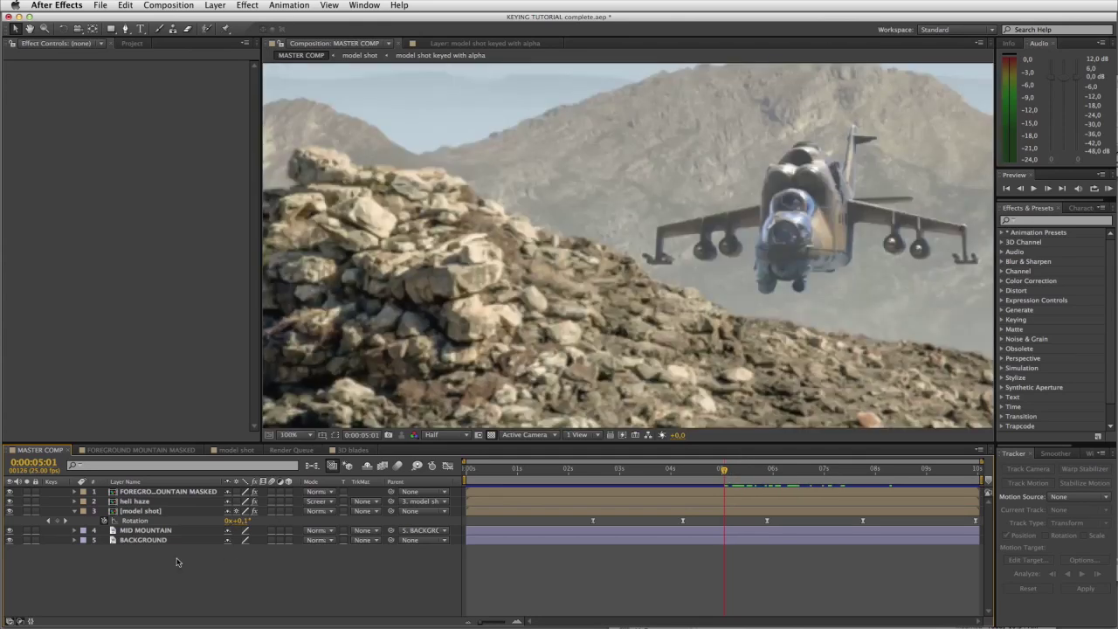
Add 3D blades to MASTER COMP, parent it to model shot, set it on the mast at 166% scale
click(133, 42)
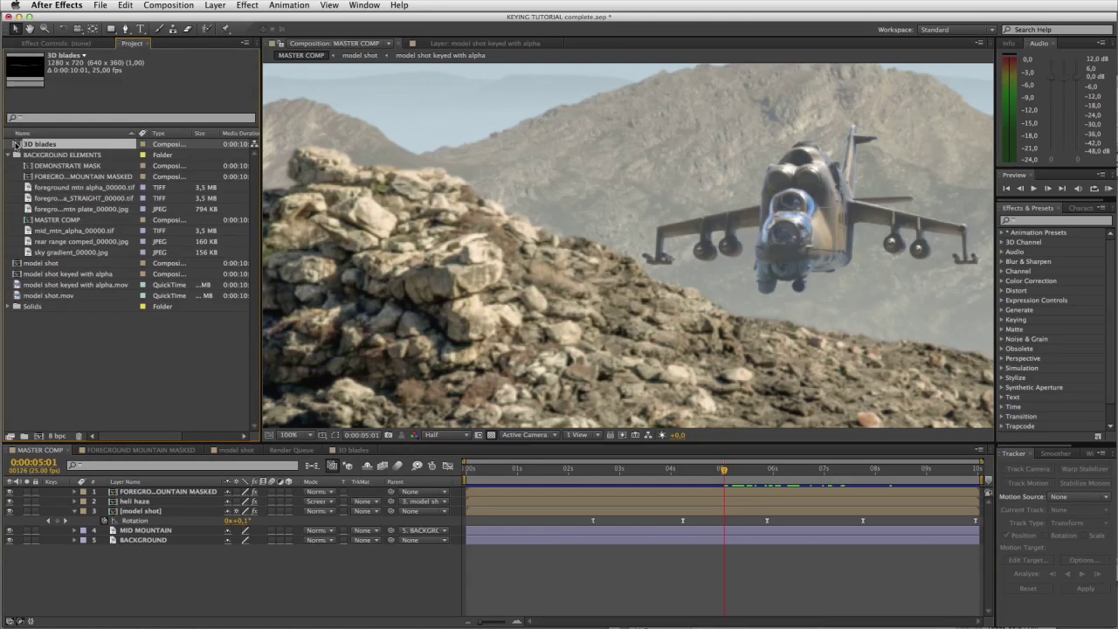
drag(15, 149, 163, 501)
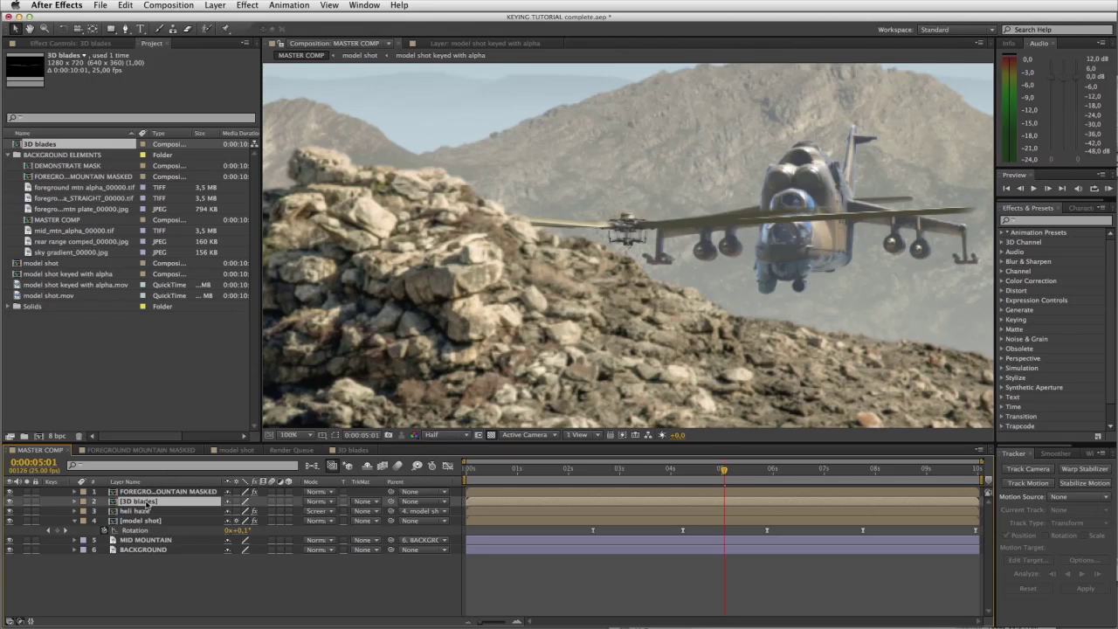
drag(390, 503, 157, 522)
drag(635, 225, 810, 122)
key(F2)
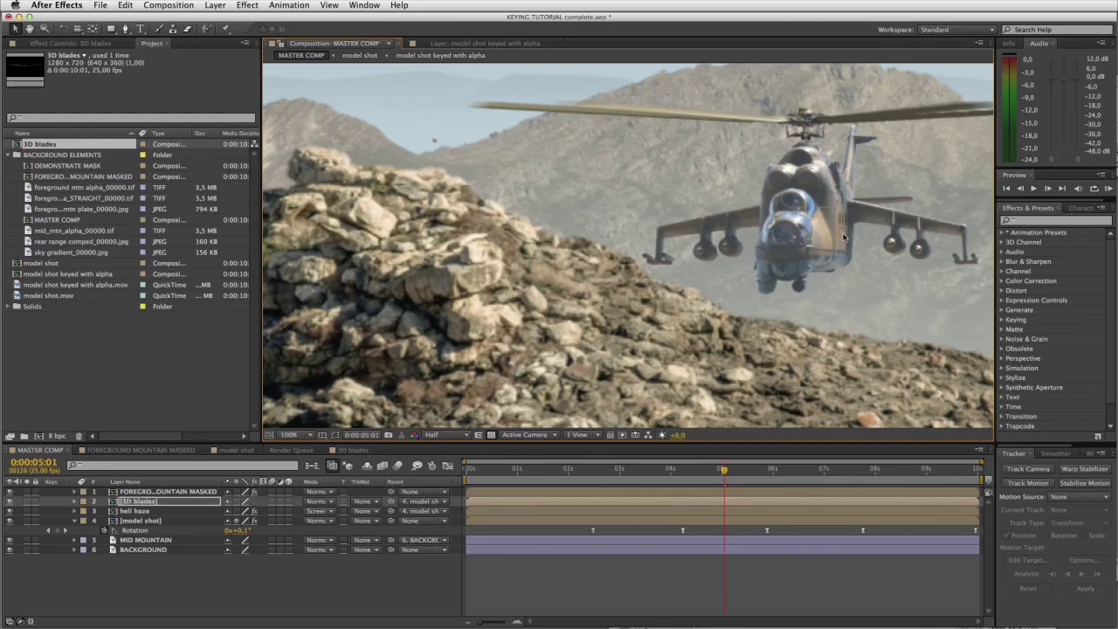
key(s)
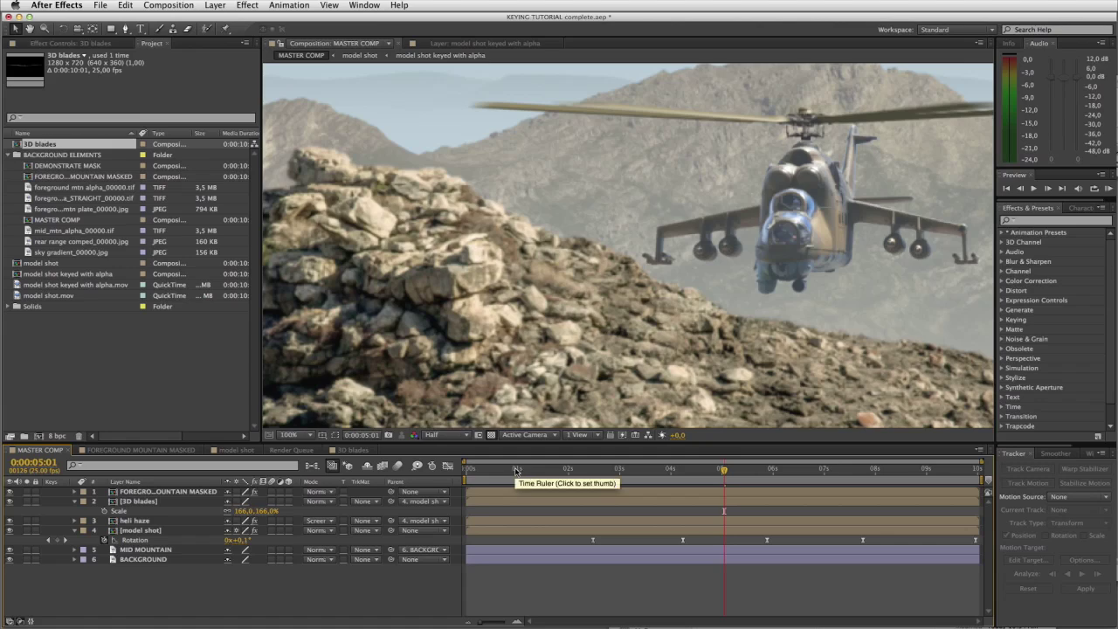
key(comma)
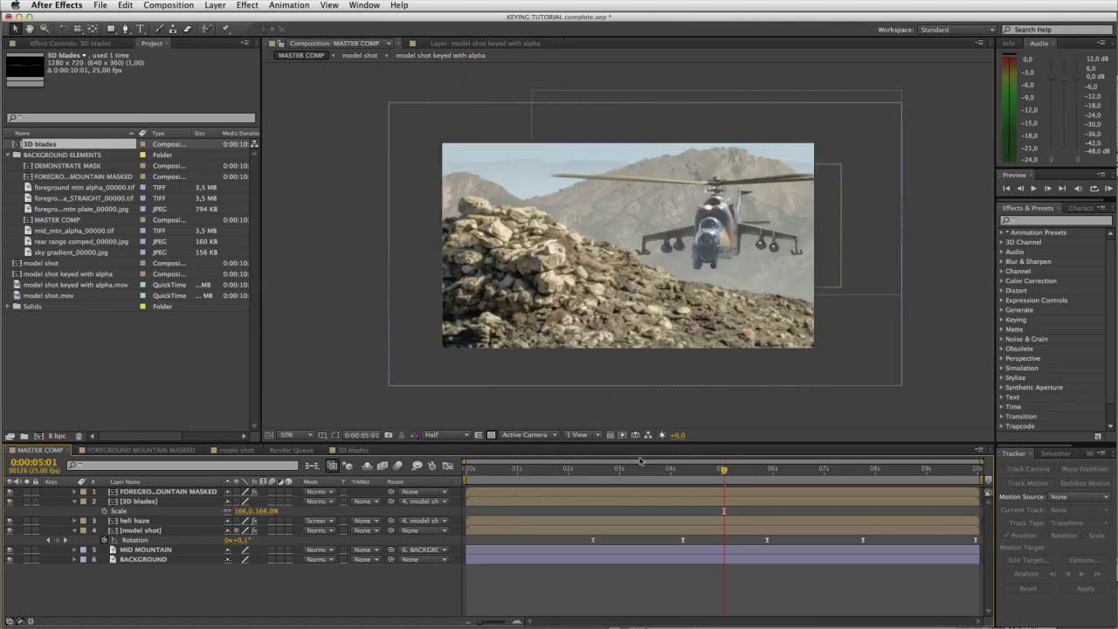
RAM-preview the helicopter with its spinning rotor and view at full size
key(KP_0)
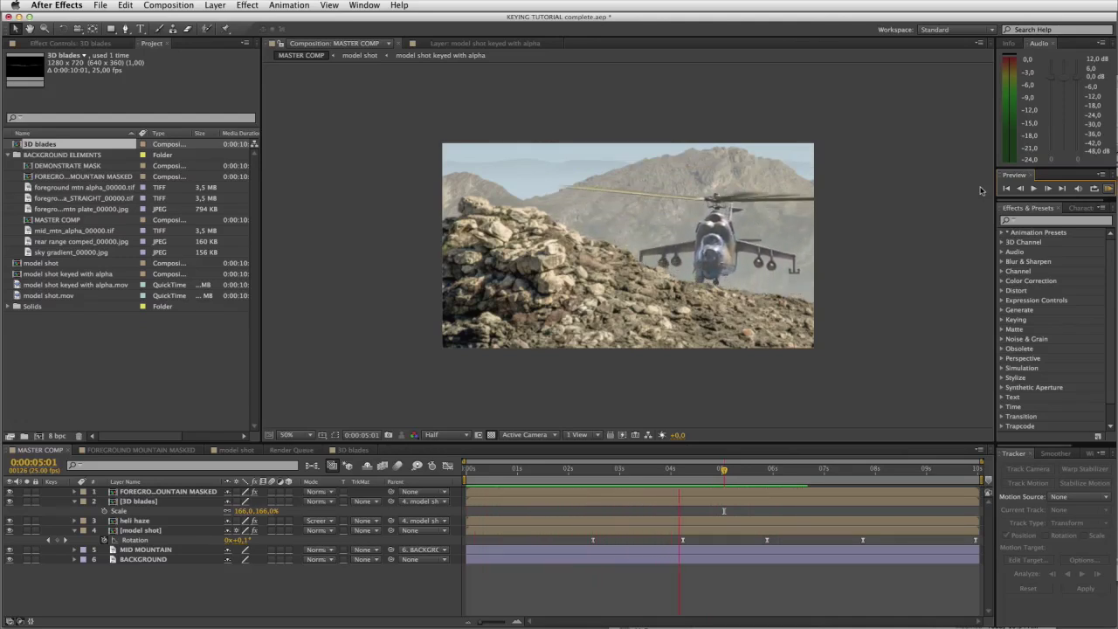
key(space)
key(slash)
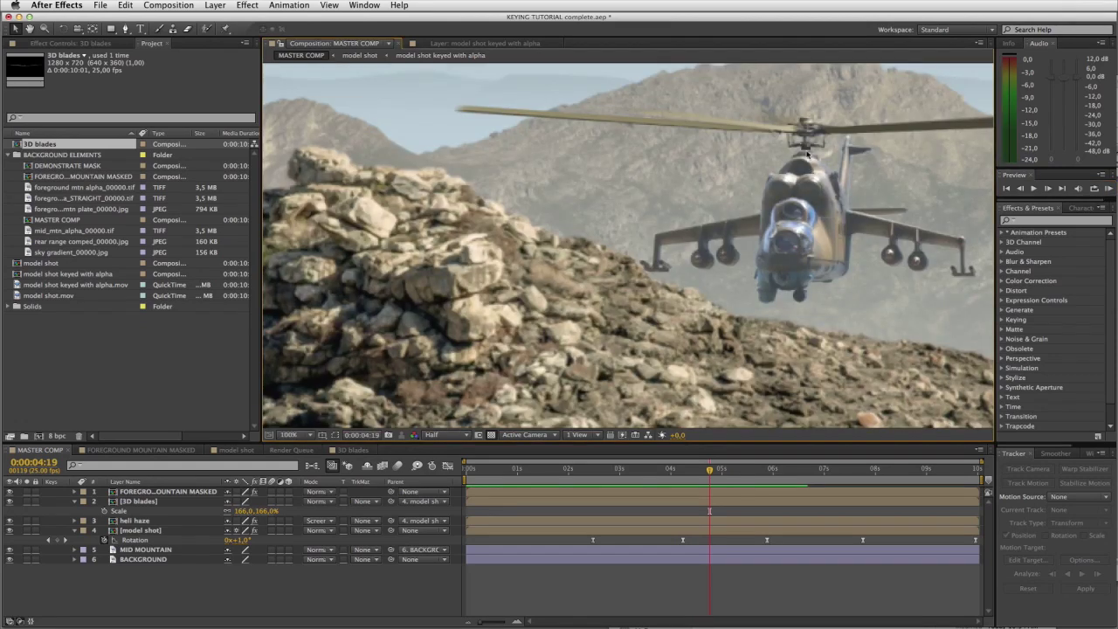
Select the 3D blades layer and switch the viewer resolution from Half to Full
click(140, 501)
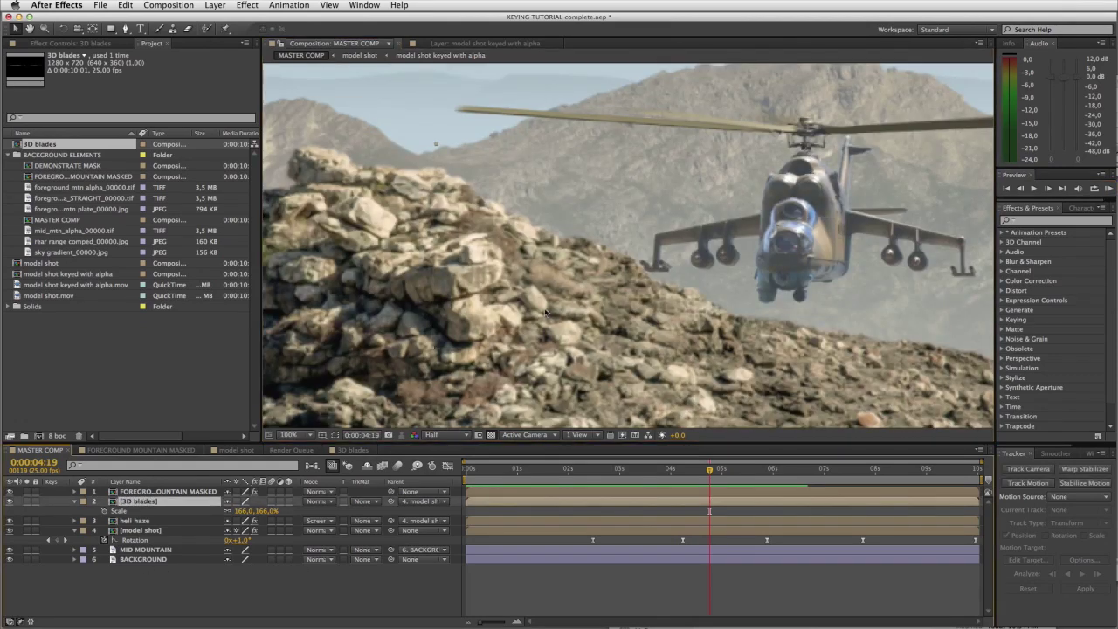
key(Return)
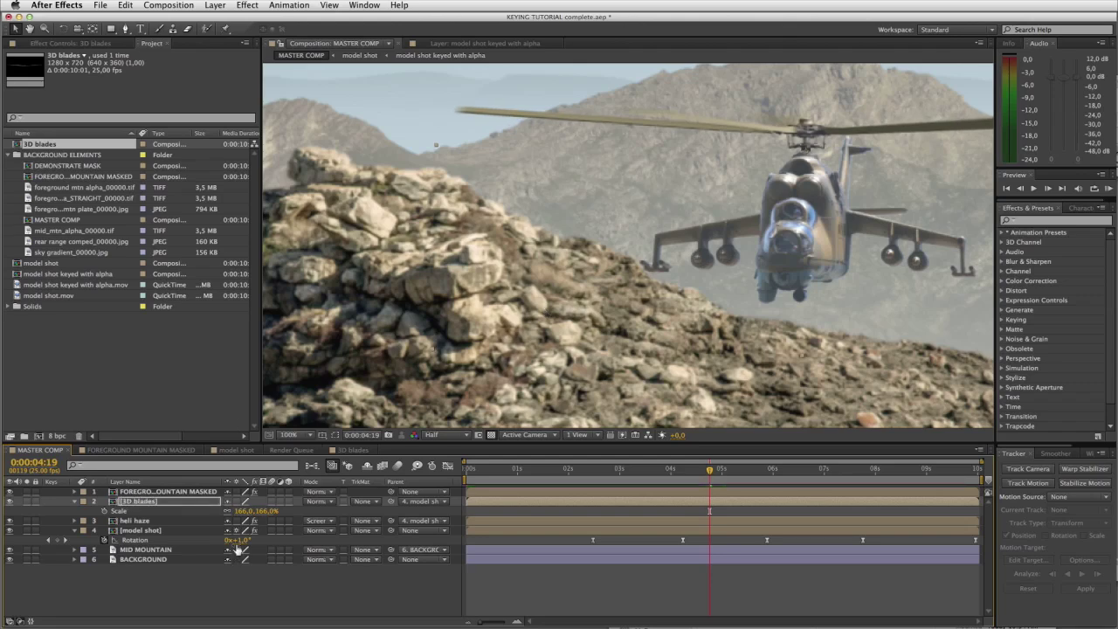
click(451, 436)
click(442, 463)
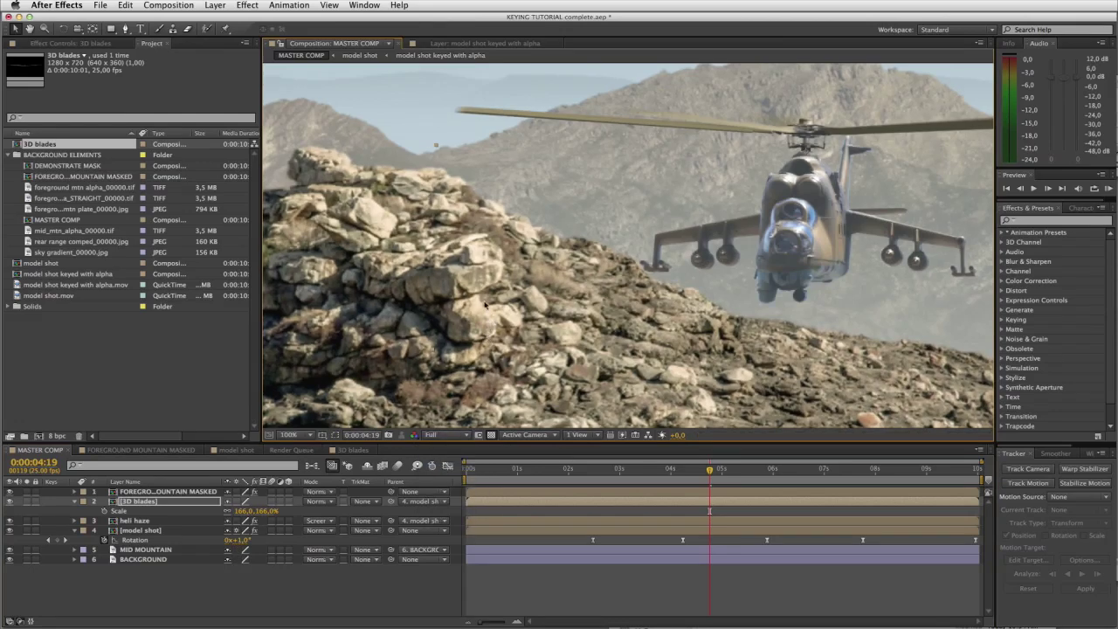
Apply Levels to the 3D blades layer with Output Black 29, Input White 240 and Gamma 0.91
click(248, 6)
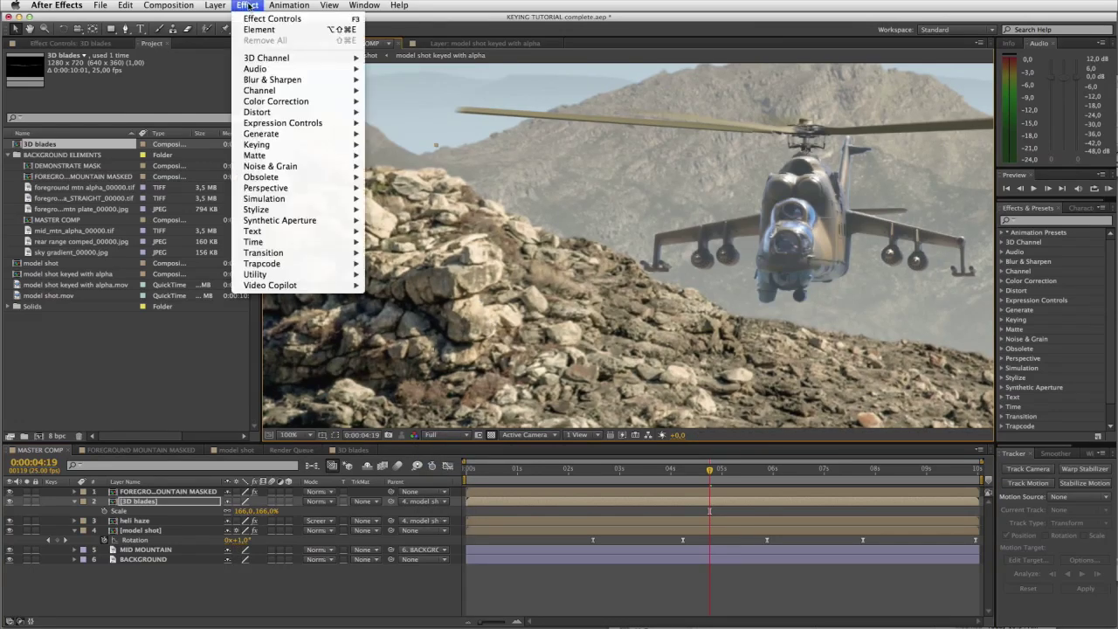
mouse_move(270, 110)
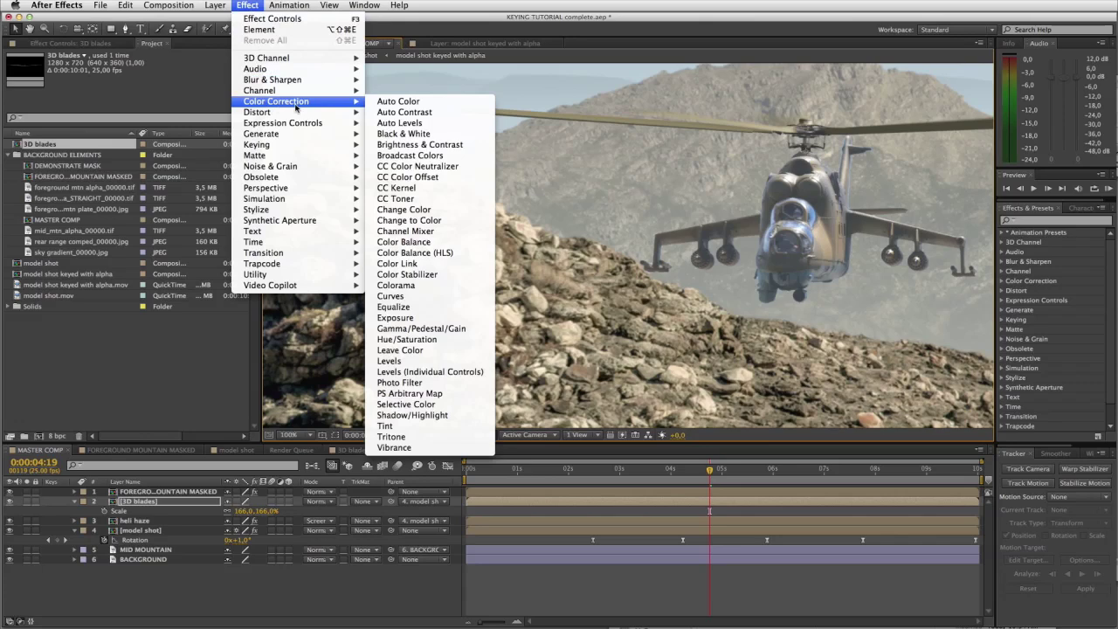
click(431, 365)
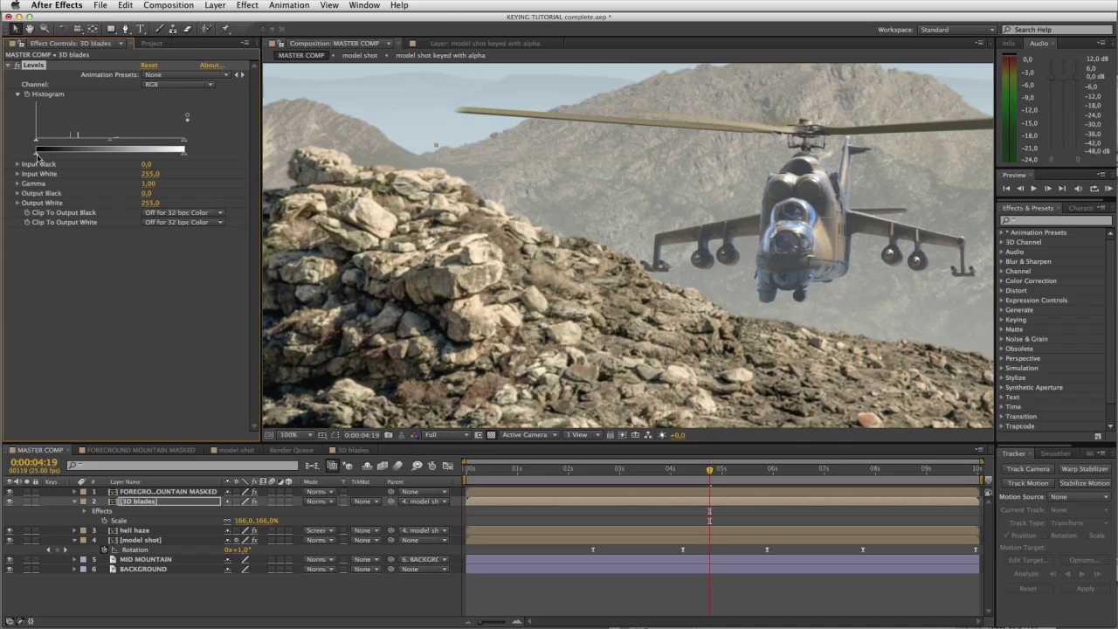
drag(39, 156, 50, 158)
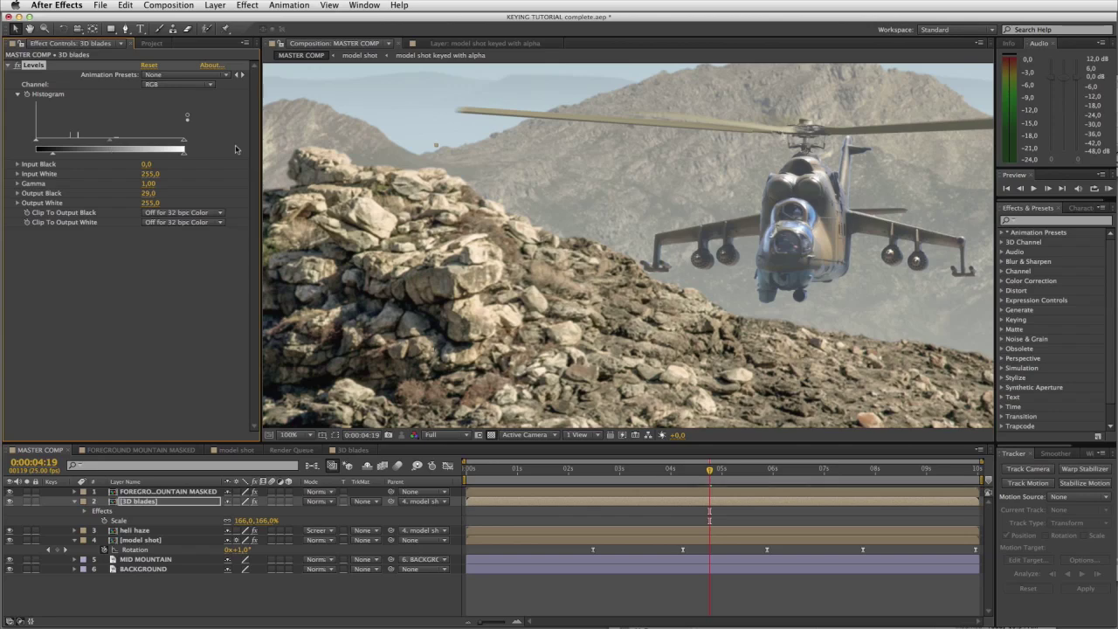
drag(185, 144, 165, 142)
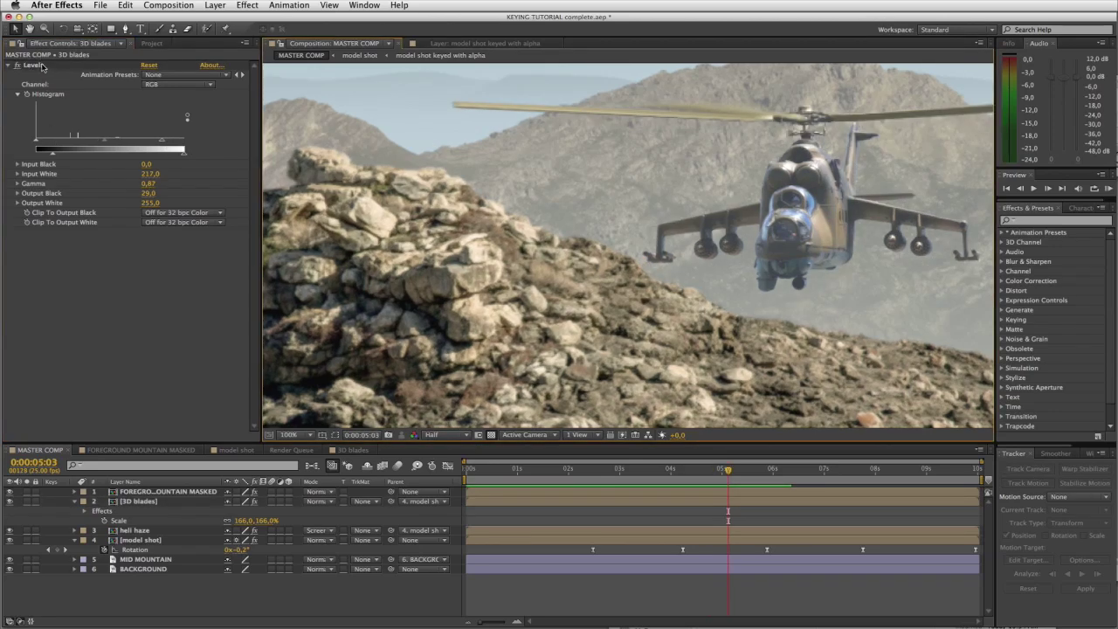
drag(162, 144, 177, 145)
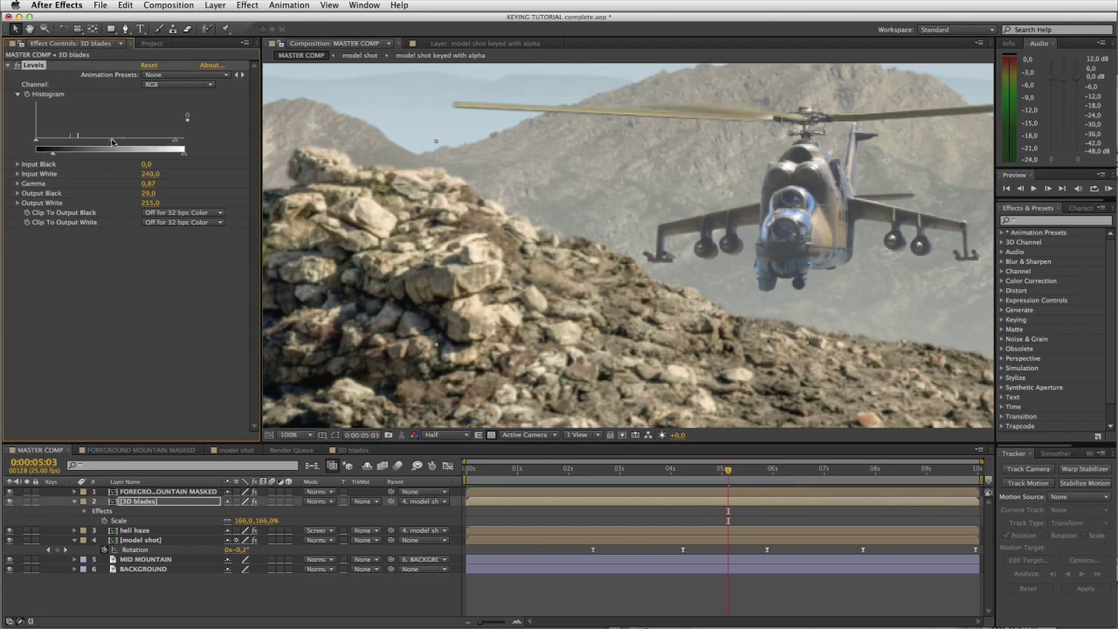
drag(110, 142, 111, 142)
Search 'phot' in Effects & Presets and add Photo Filter to the blades layer
click(1030, 222)
text(photo)
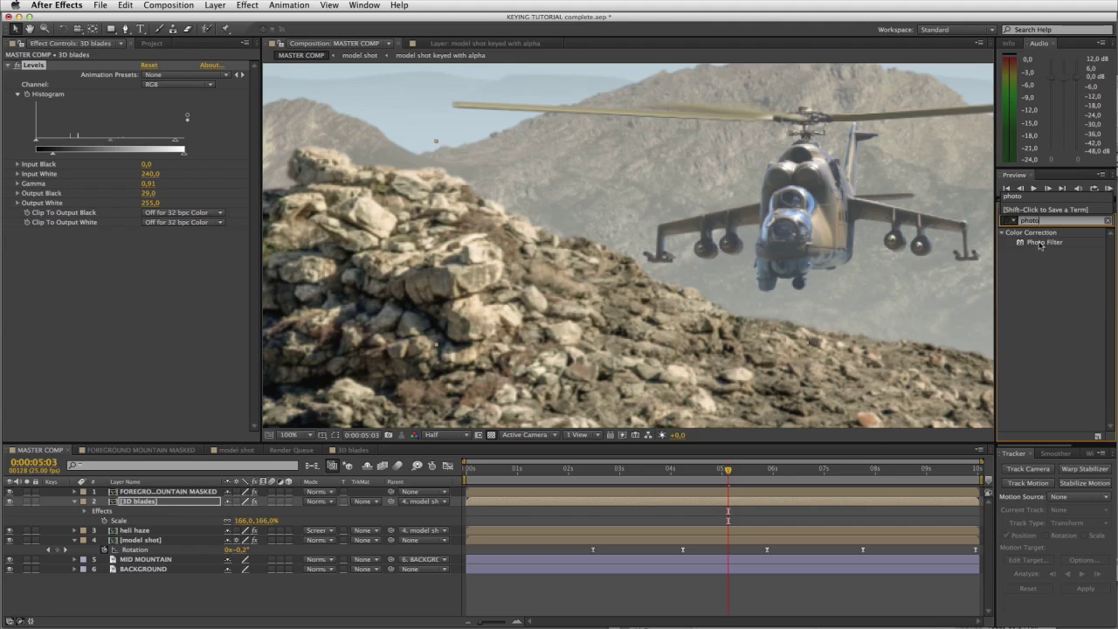
drag(1039, 246, 157, 311)
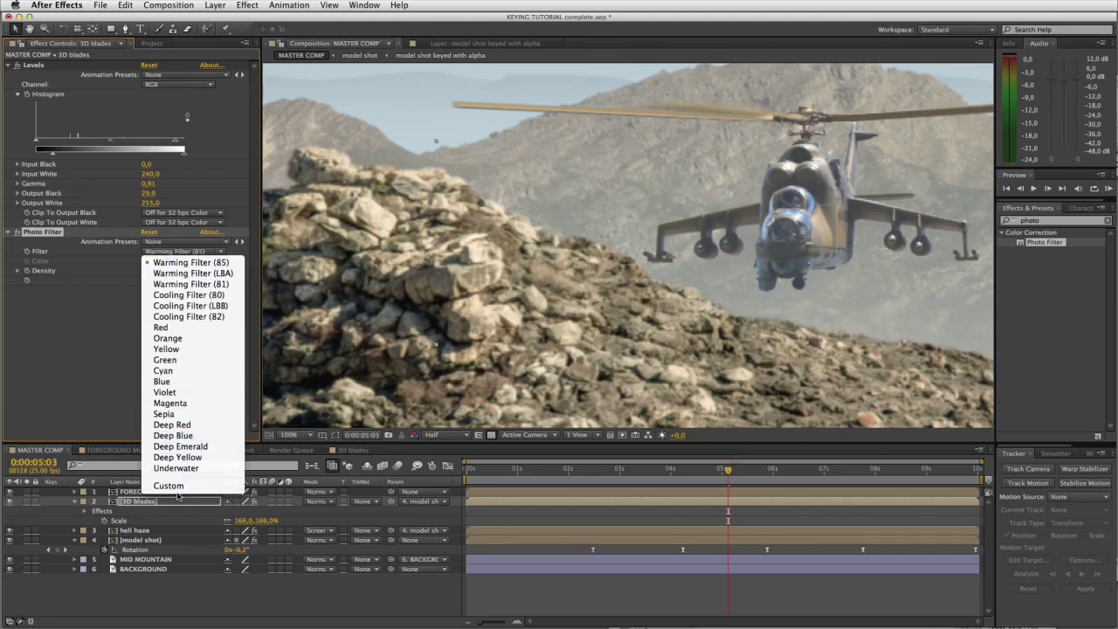
Set the Photo Filter to Custom with a grey sky colour sampled and 50% density
click(226, 320)
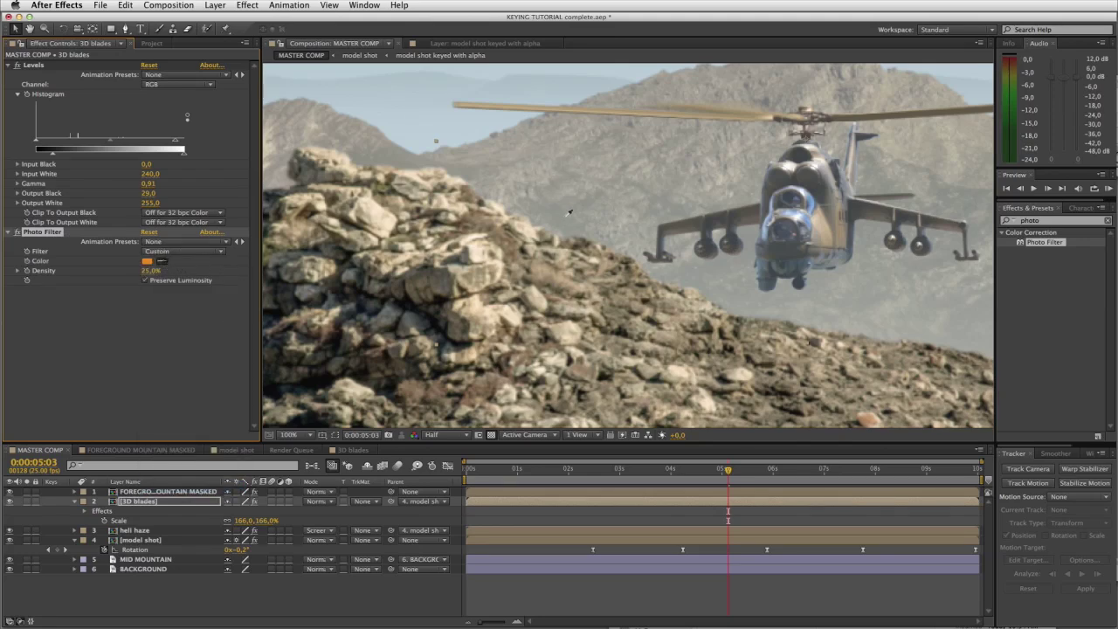
click(569, 212)
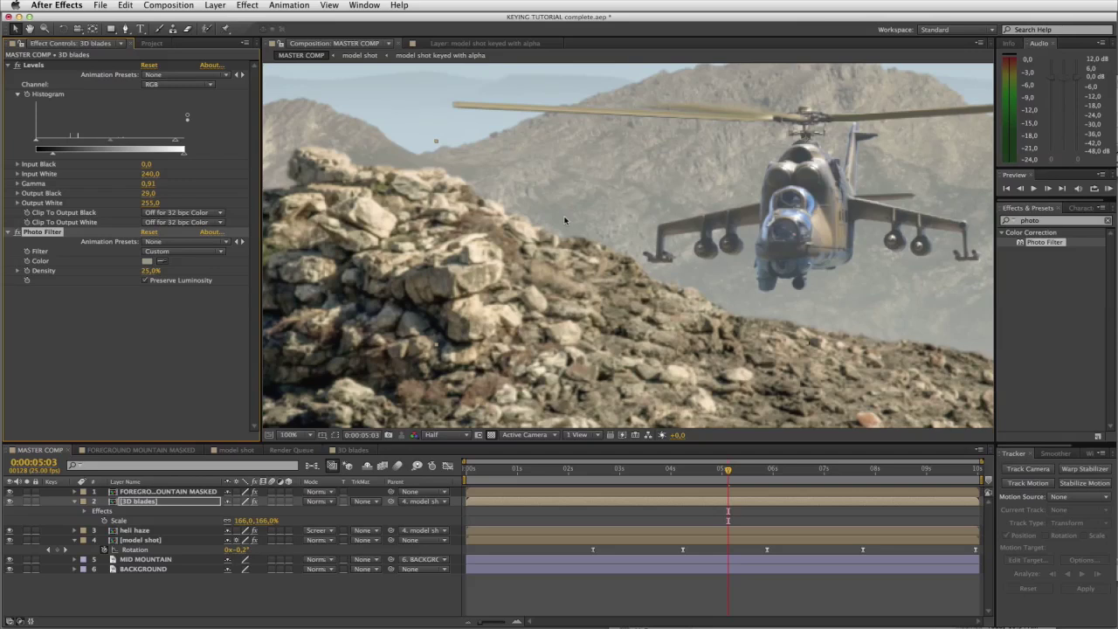
drag(149, 276, 175, 271)
click(155, 273)
text(50)
key(Return)
Zoom out and RAM-preview the finished MASTER COMP composite
scroll(630, 316, down, 2)
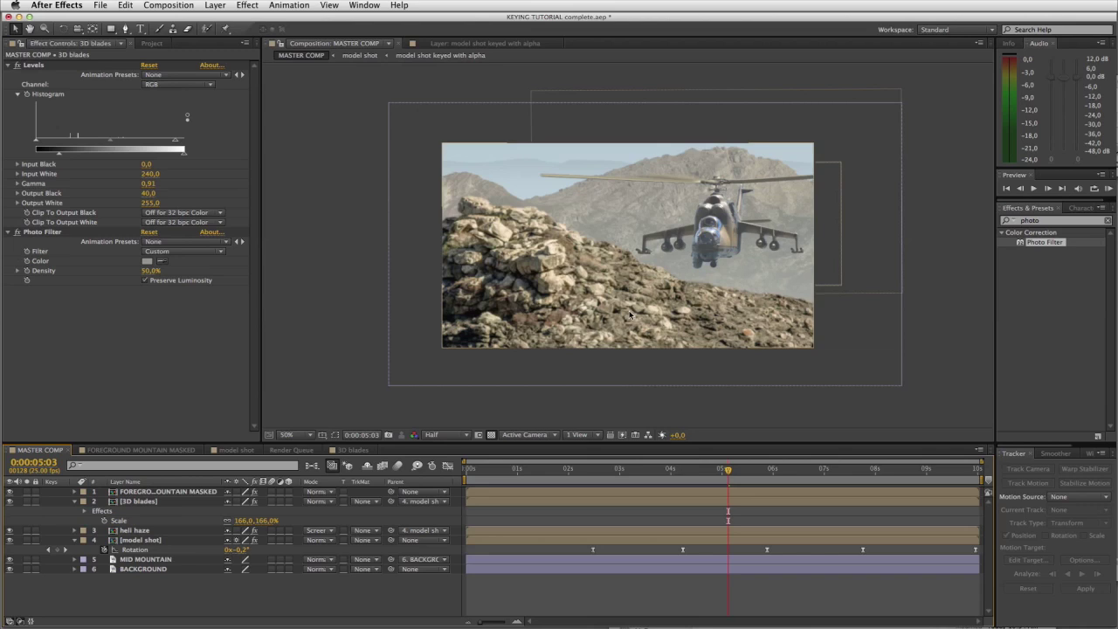
key(KP_0)
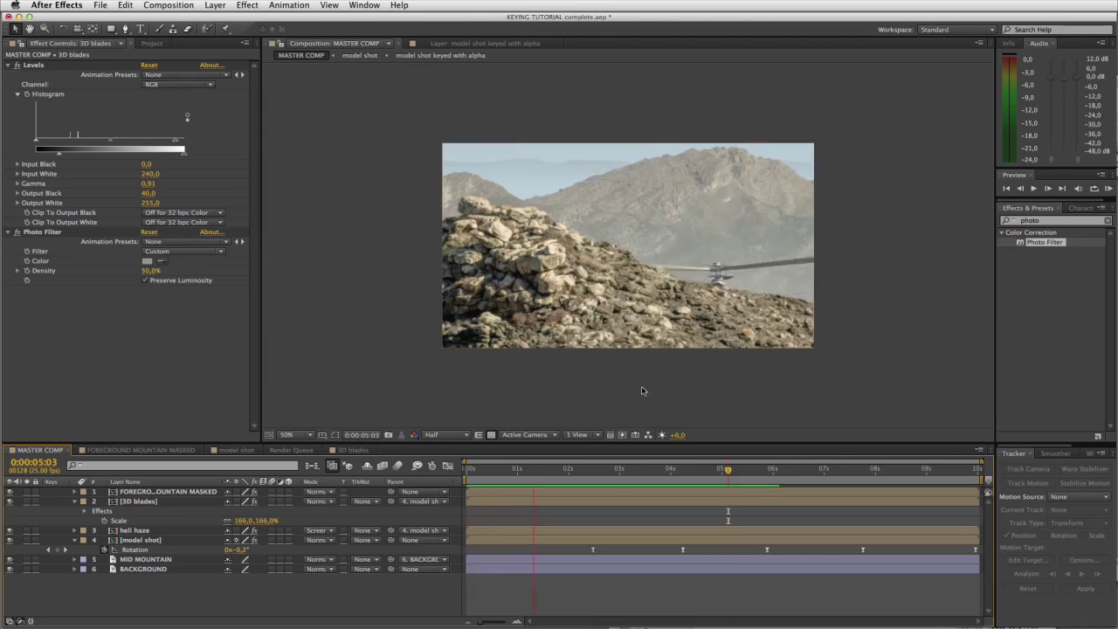